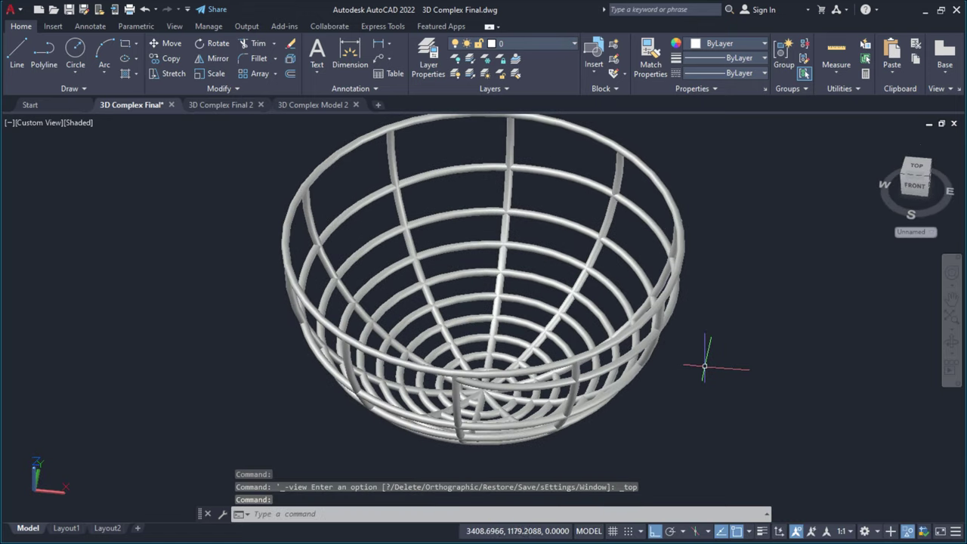
Examine the finished wire basket from several angles in the 3D Complex Final and 3D Complex Final 2 drawings, and open 3D Complex Model 2.
middle_click_drag(738, 404, 483, 432, "shift")
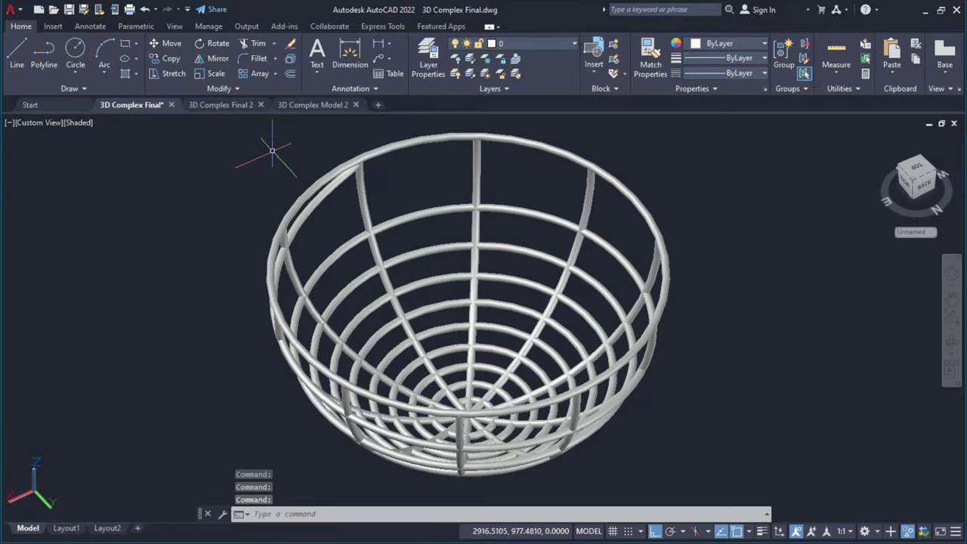
left_click(221, 105)
middle_click_drag(483, 325, 483, 257, "shift")
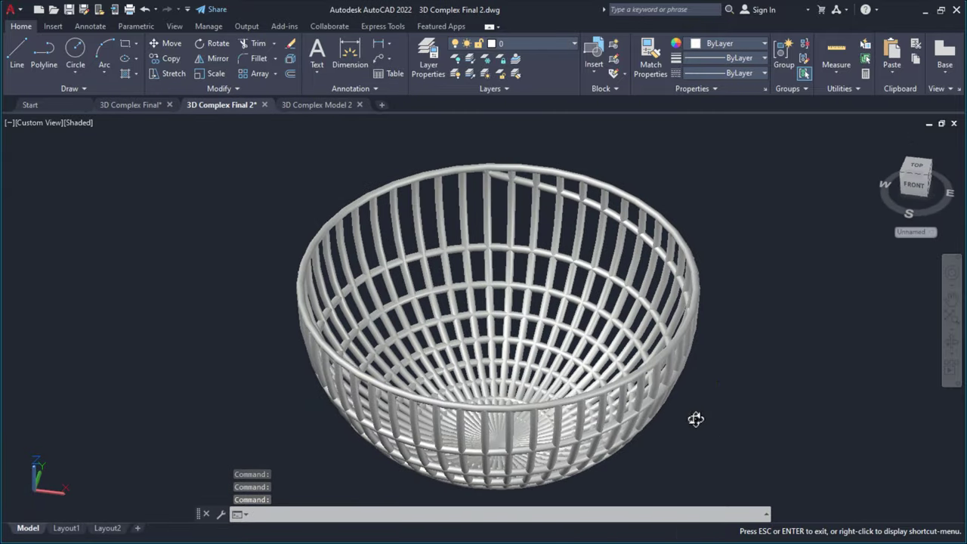
middle_click_drag(695, 416, 437, 414, "shift")
left_click(317, 105)
scroll(565, 395, "up", 2)
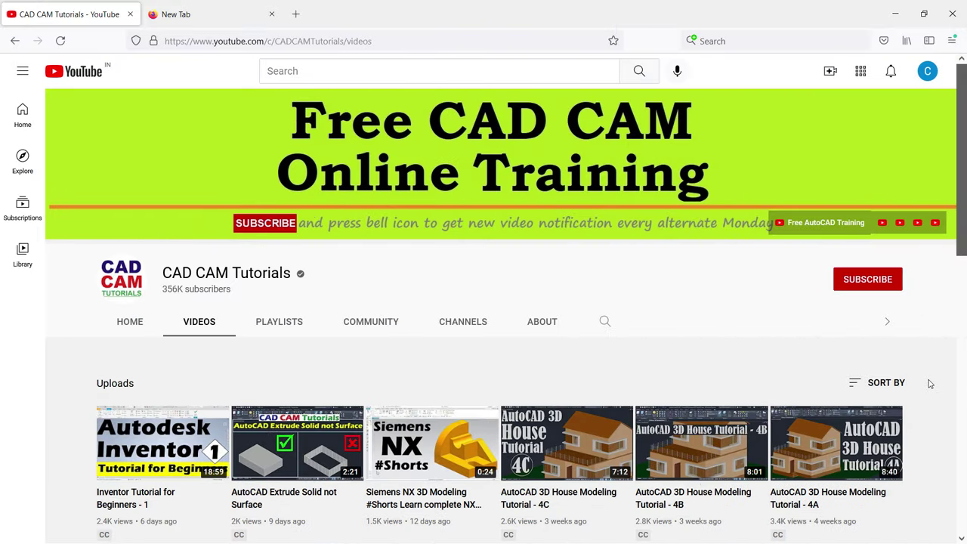
Browse the CAD CAM Tutorials channel's videos in the web browser, subscribe to the channel and set its notifications to All.
scroll(930, 381, "down", 5)
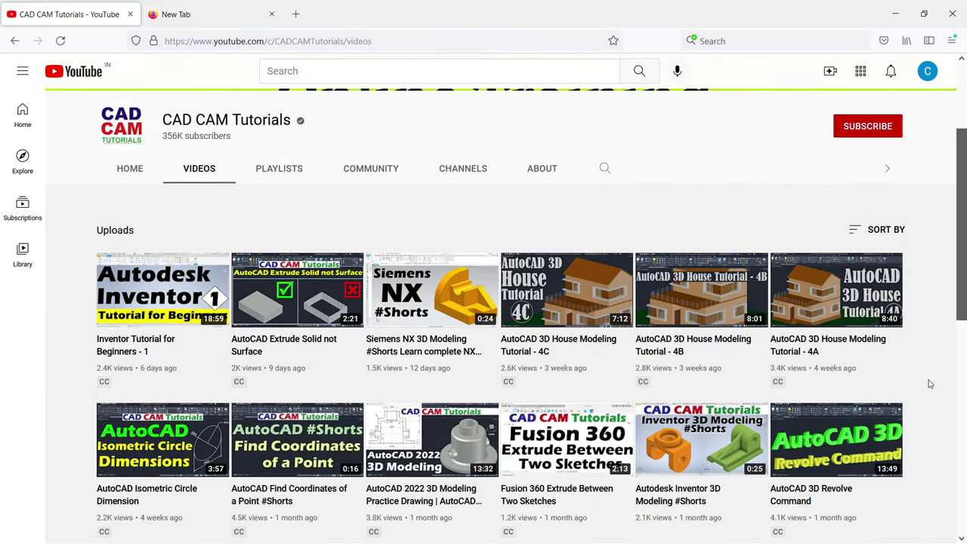
scroll(930, 383, "down", 9)
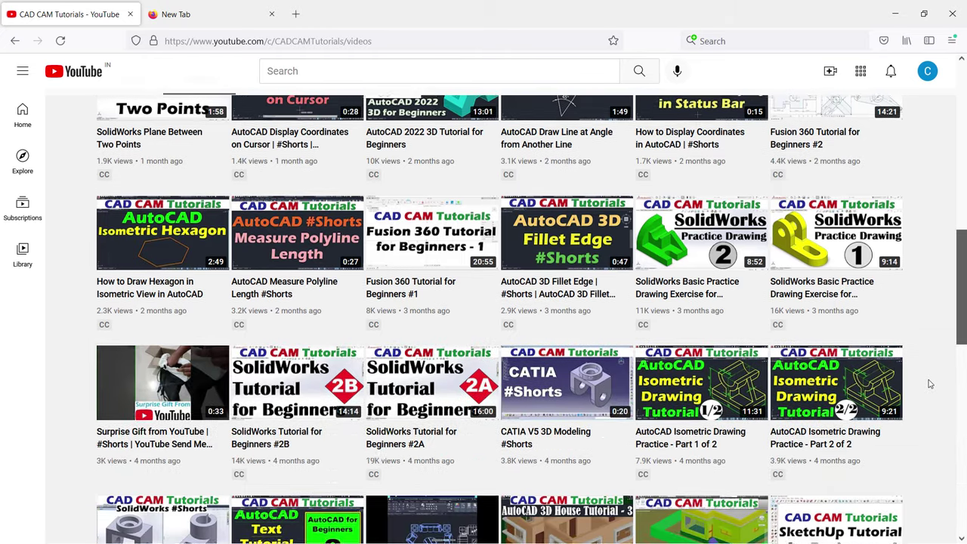
scroll(929, 384, "down", 5)
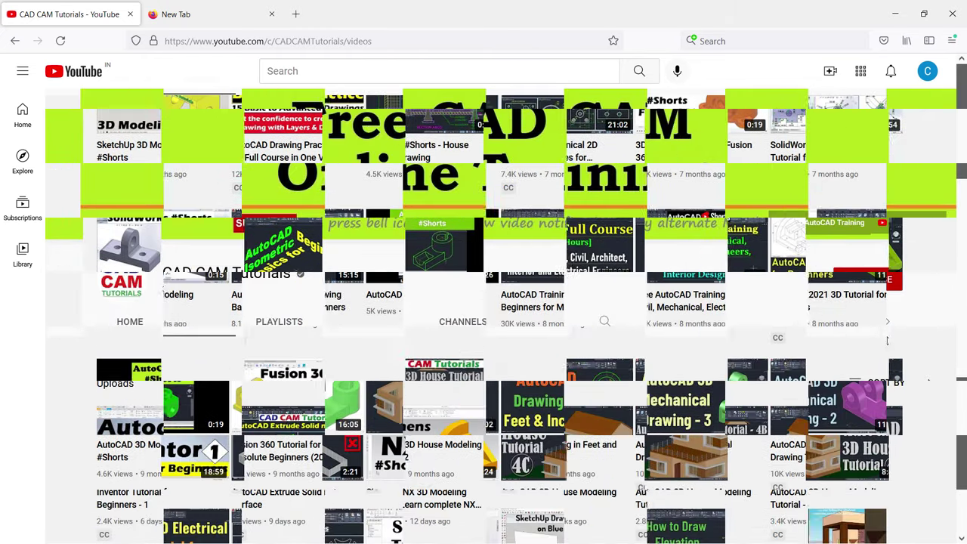
left_click(855, 285)
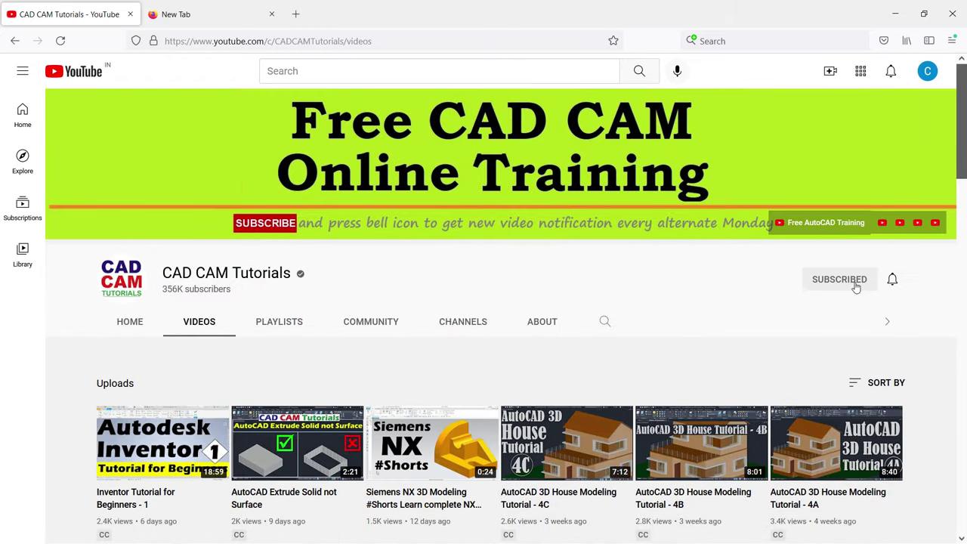
left_click(892, 280)
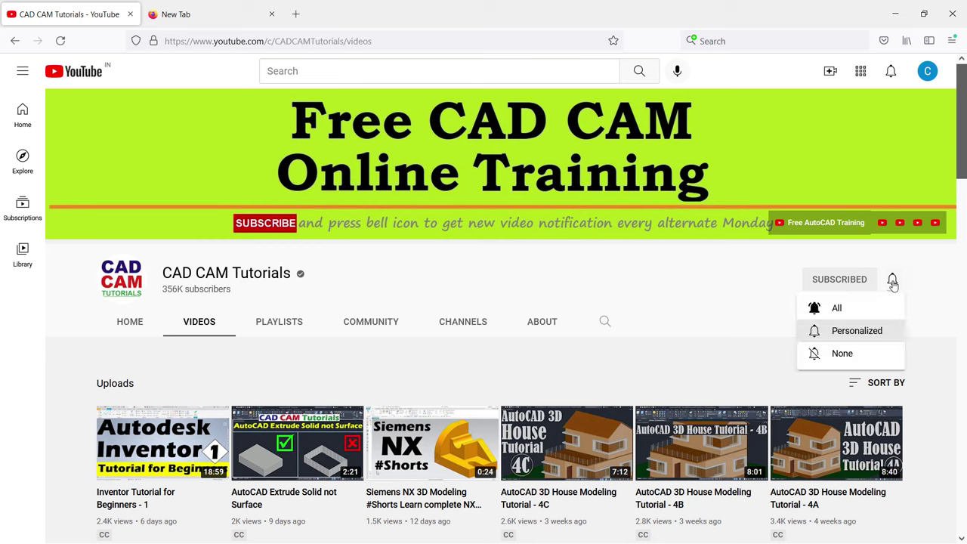
left_click(836, 309)
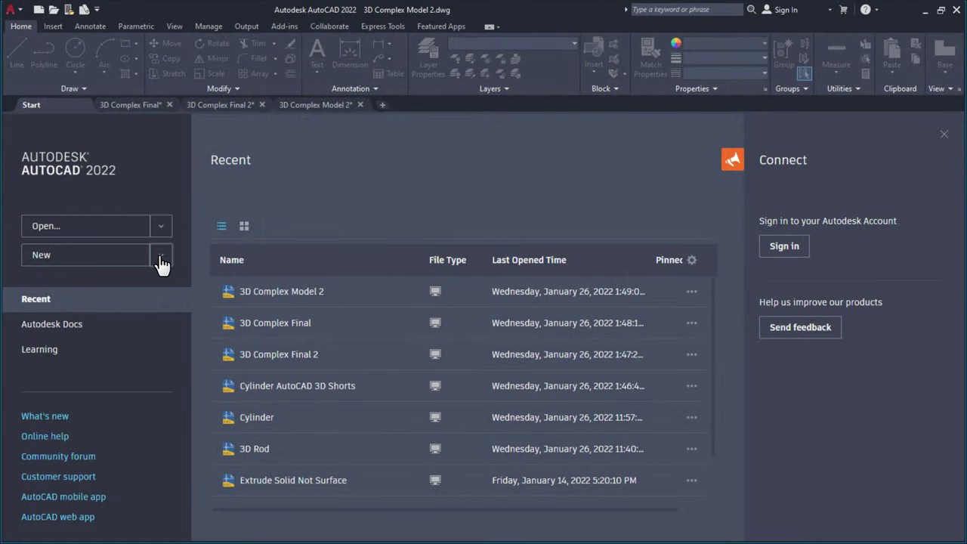
In AutoCAD, create a new drawing from the acadiso.dwt template and switch to the 3D Modeling workspace.
left_click(161, 257)
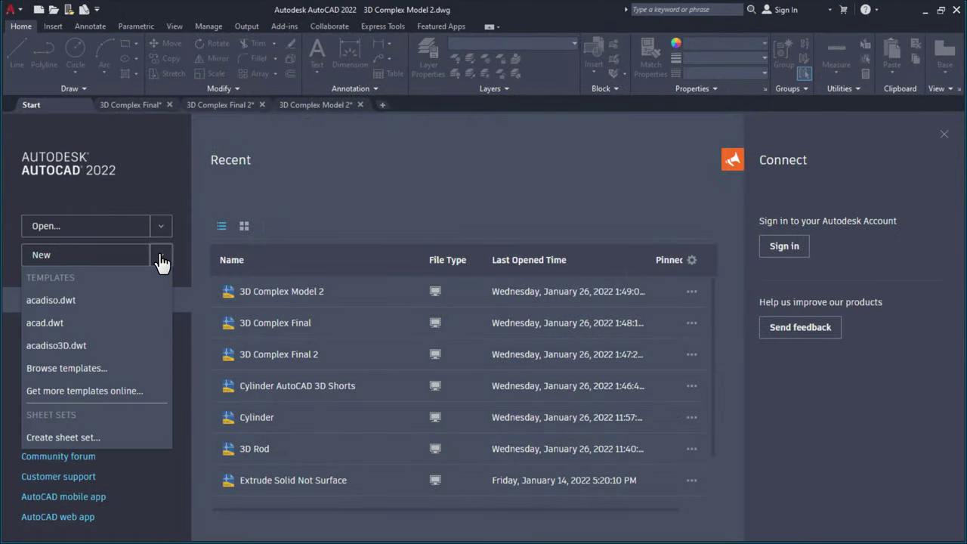
left_click(66, 302)
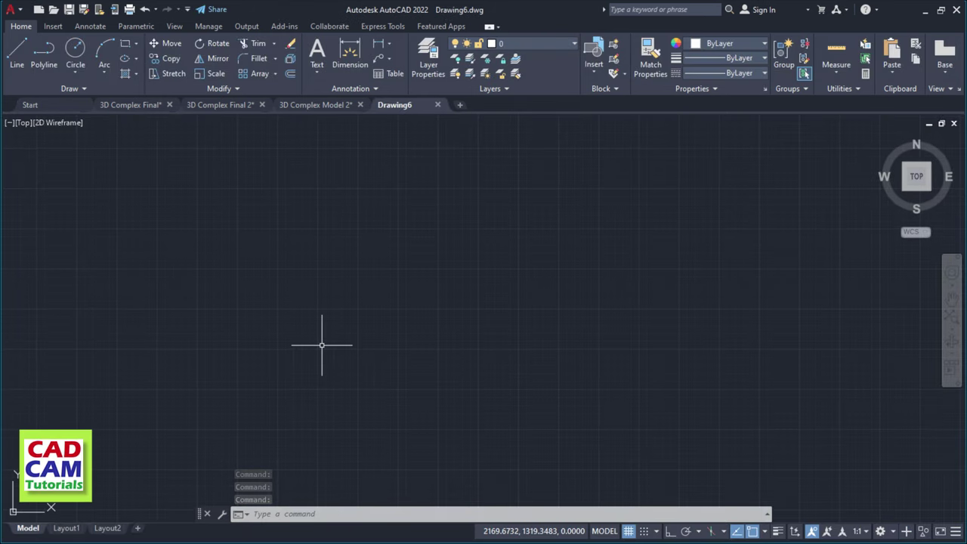
left_click(879, 531)
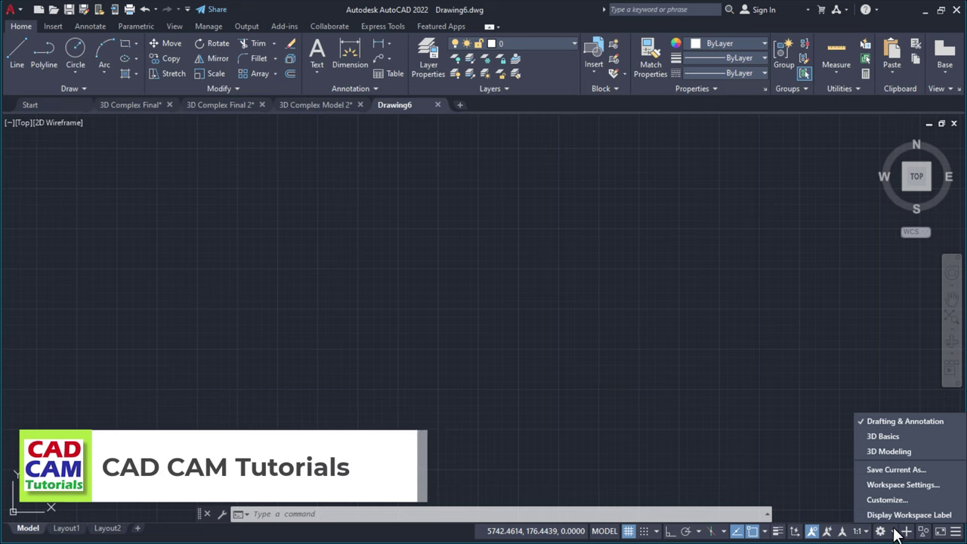
left_click(885, 452)
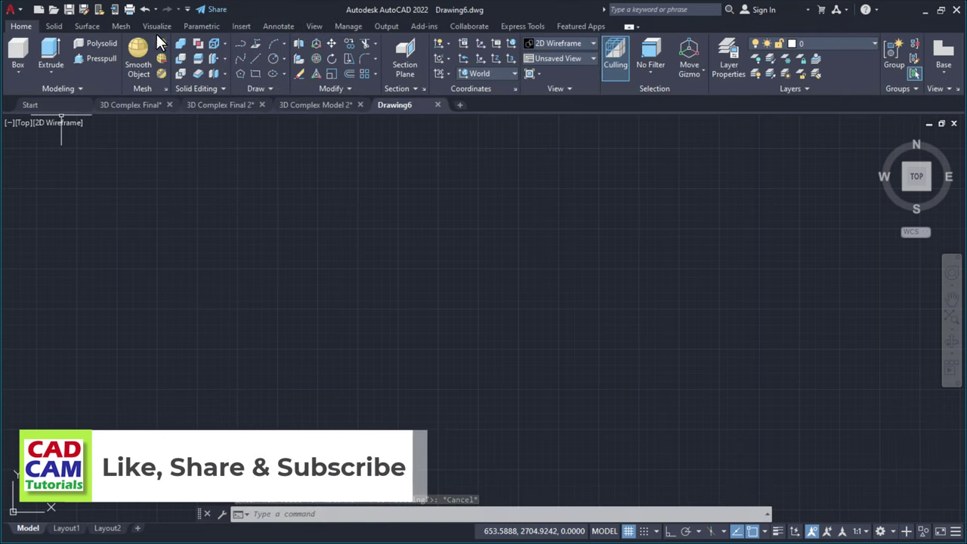
Change the view to SE Isometric and set the UCSICON option to Noorigin.
left_click(574, 59)
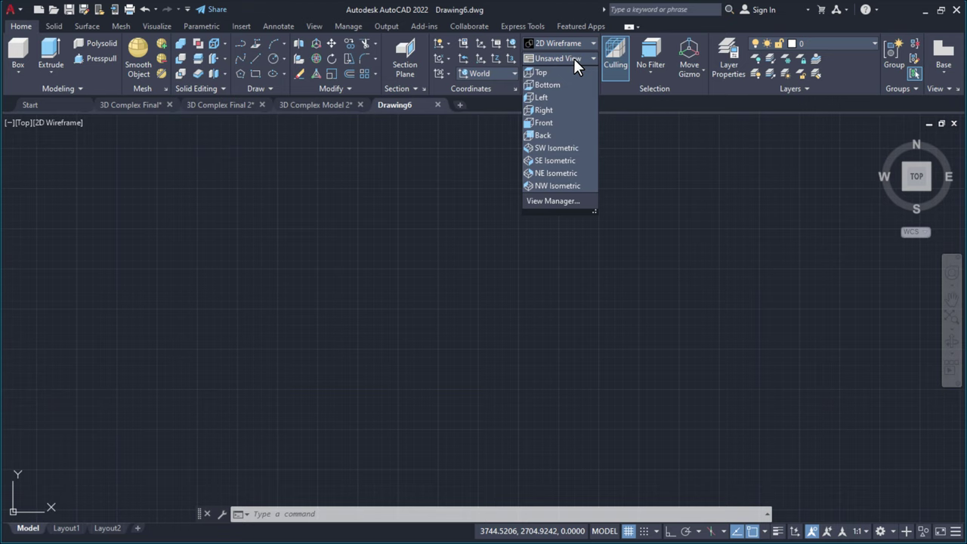
left_click(563, 160)
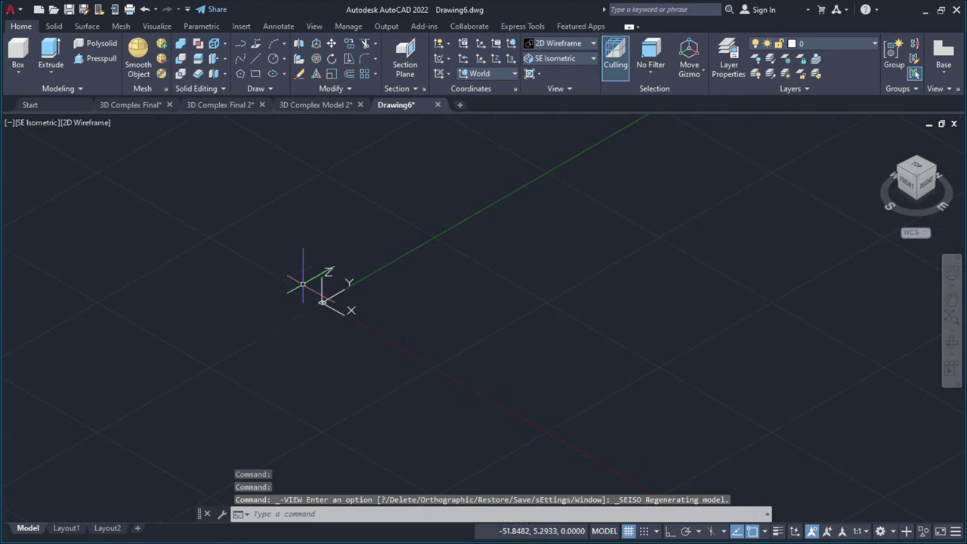
type("ucsi")
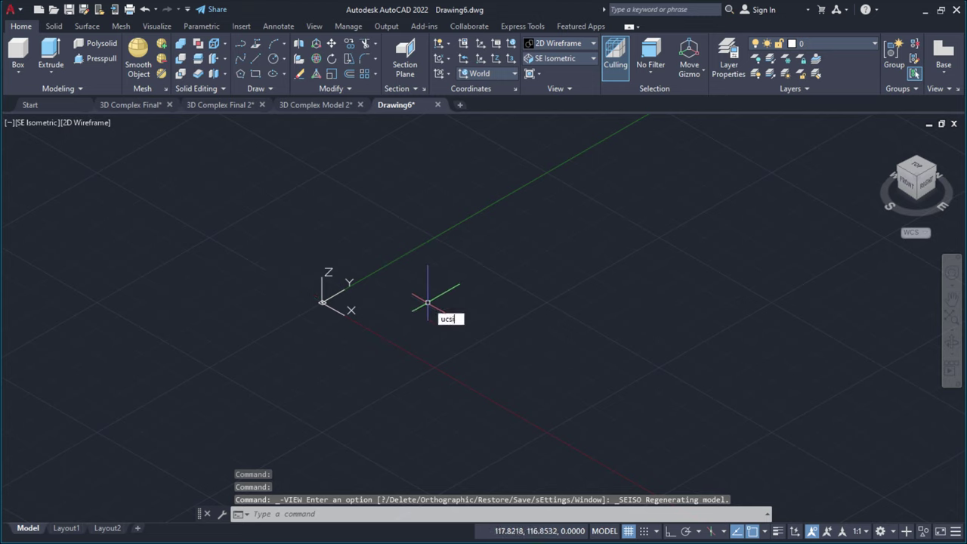
key("Return")
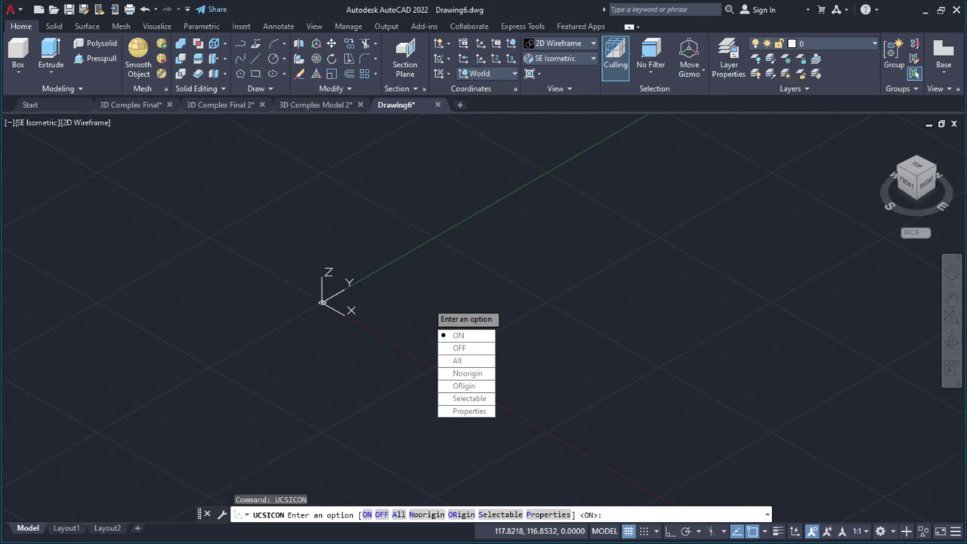
left_click(457, 376)
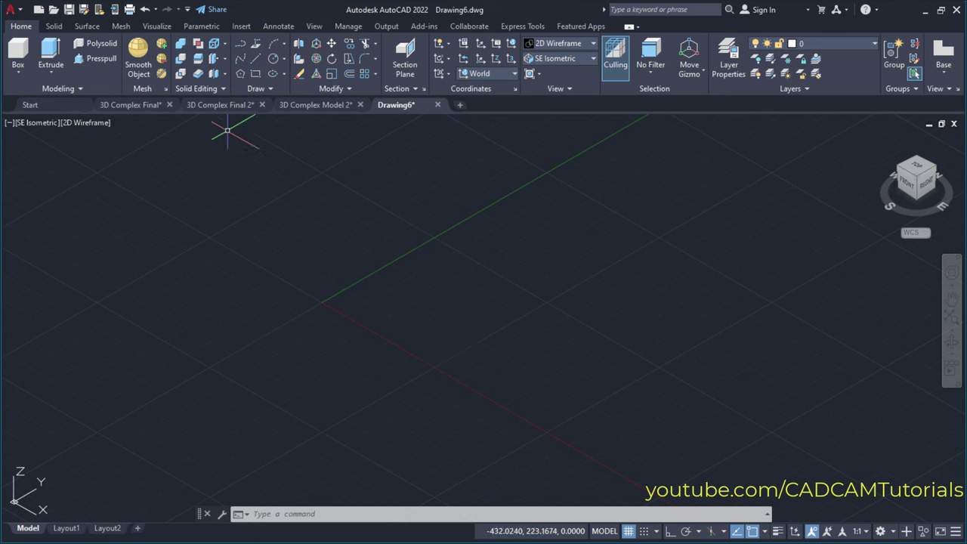
Examine the basket's side profile in the 3D Complex Final 2 drawing using the Front view.
left_click(219, 106)
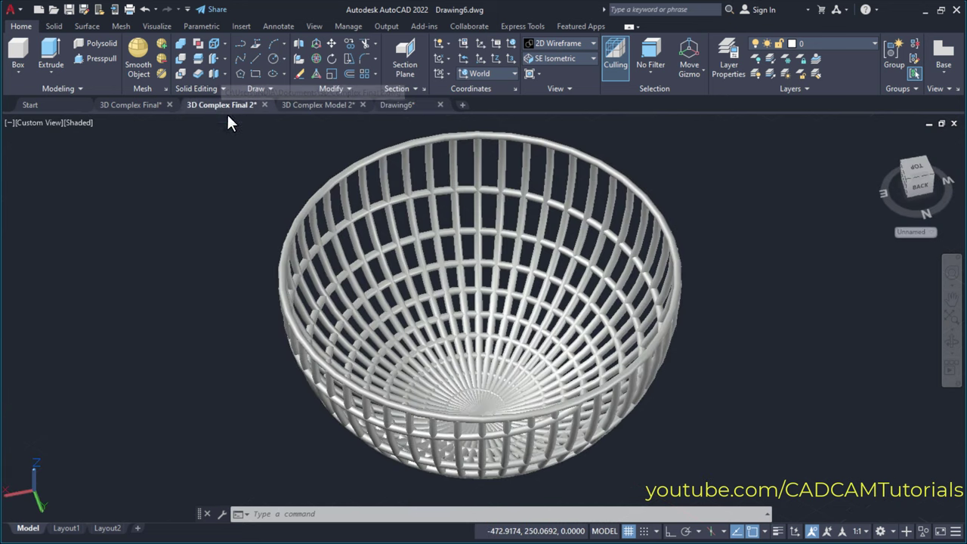
left_click(550, 56)
left_click(547, 122)
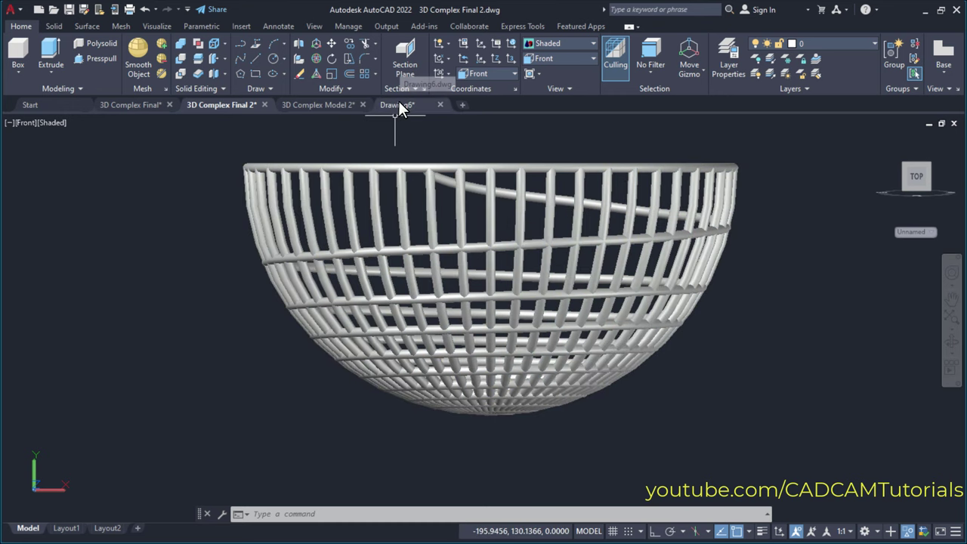
Return to the Drawing6 drawing and set its UCS to Right.
left_click(398, 103)
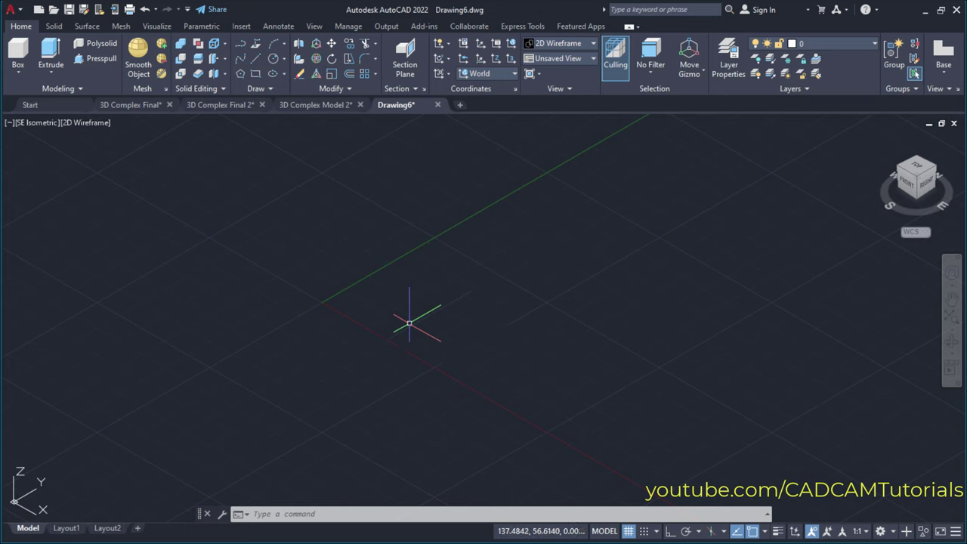
left_click(486, 73)
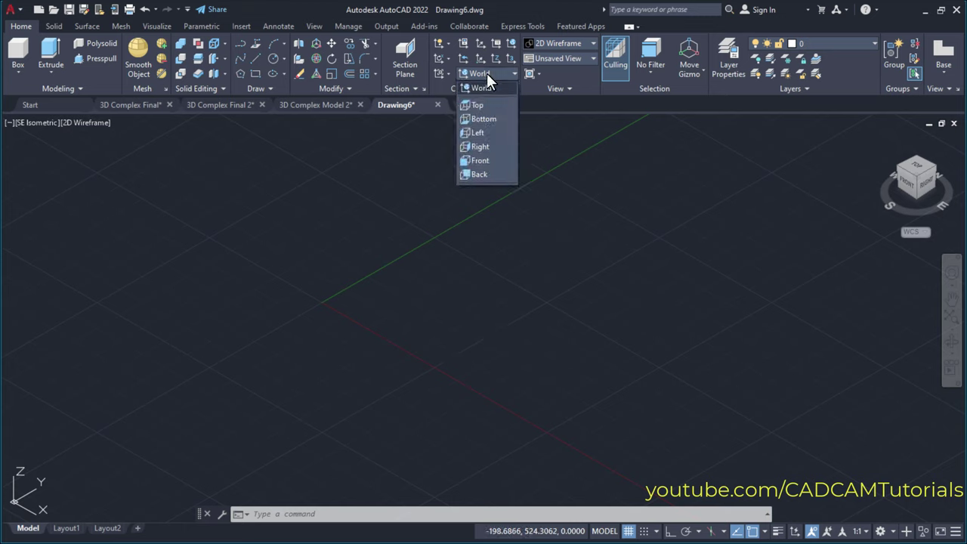
left_click(481, 146)
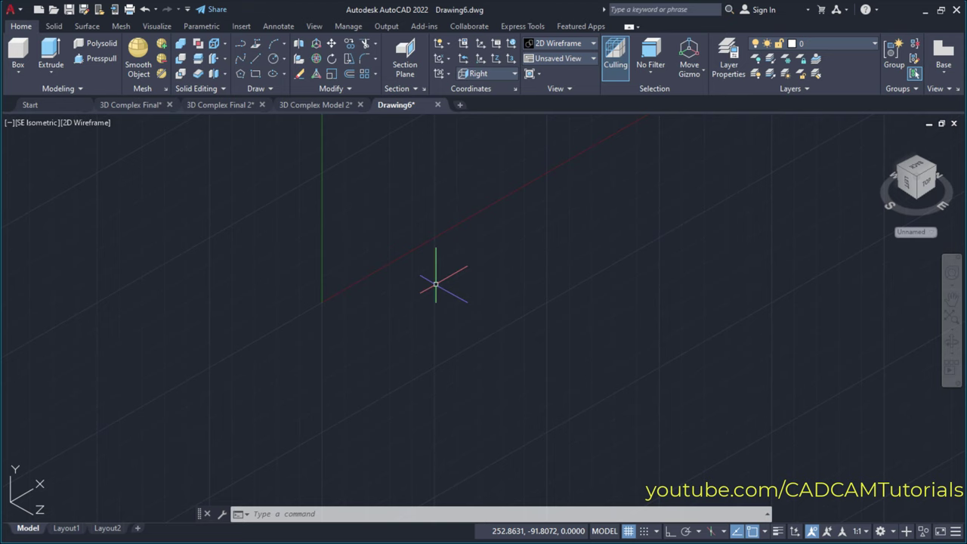
middle_click_drag(436, 284, 577, 284)
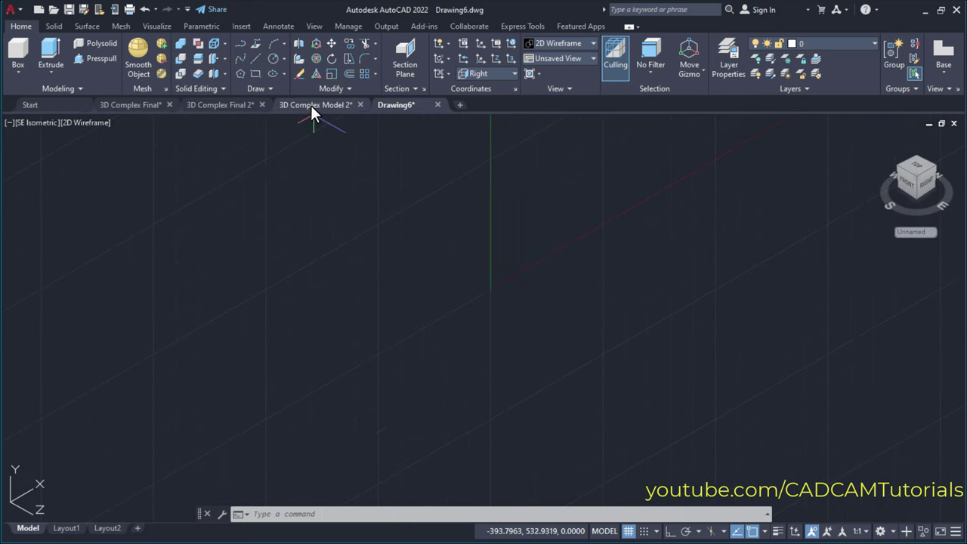
Draw a Start, Center, End quarter arc with Ortho on, its center 500 from the start point and its end directly below the center.
left_click(284, 45)
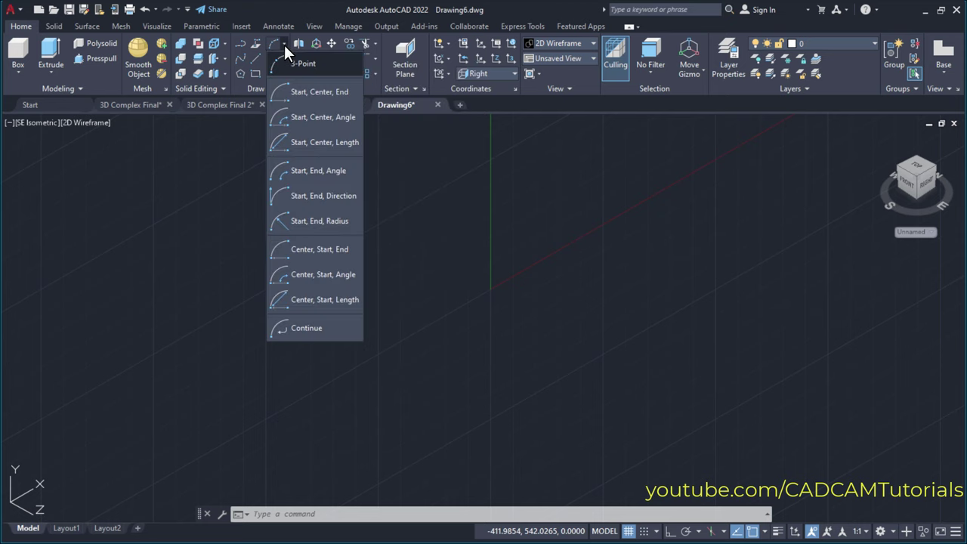
left_click(293, 97)
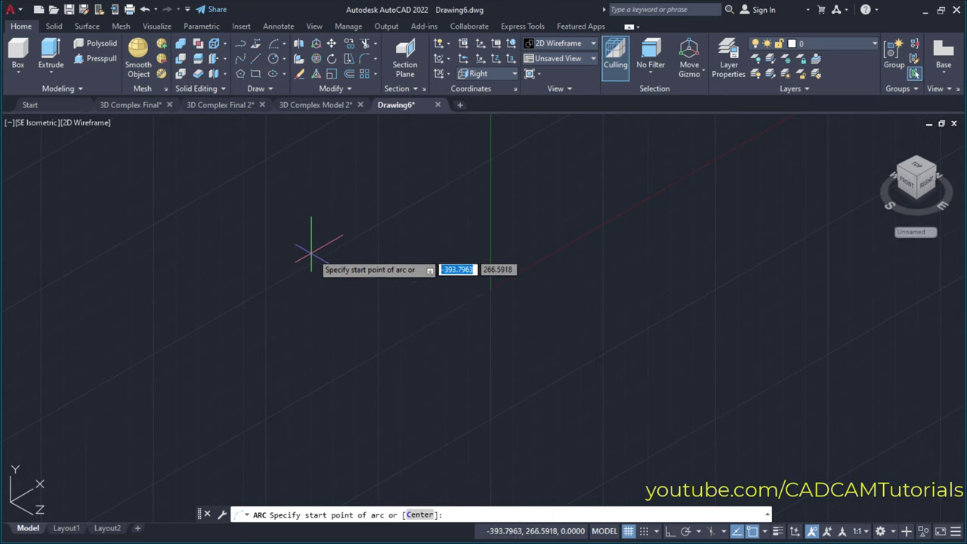
left_click(287, 245)
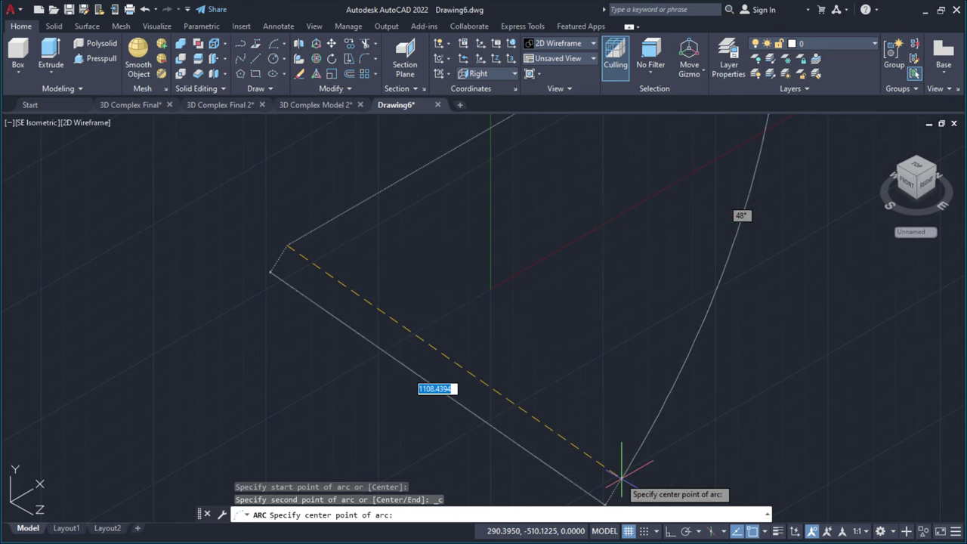
left_click(670, 531)
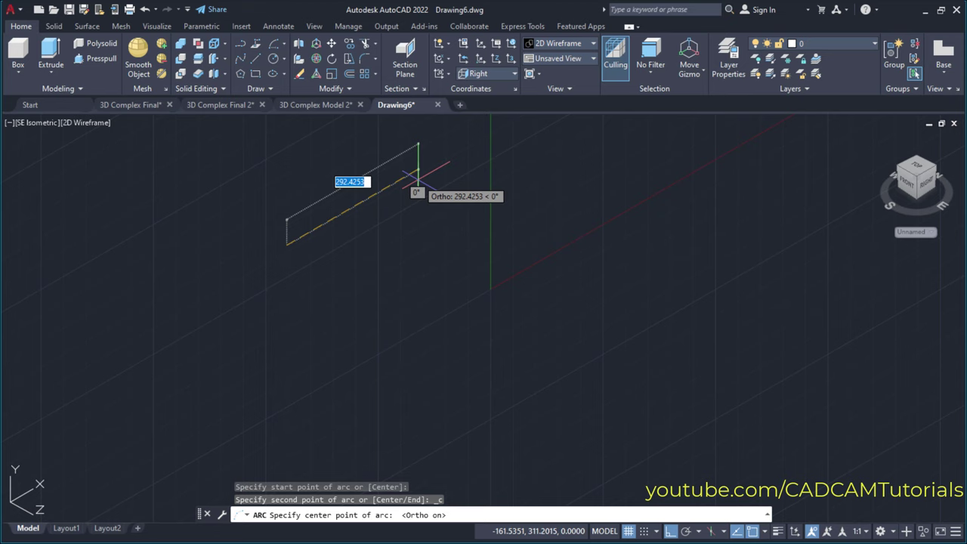
type("5")
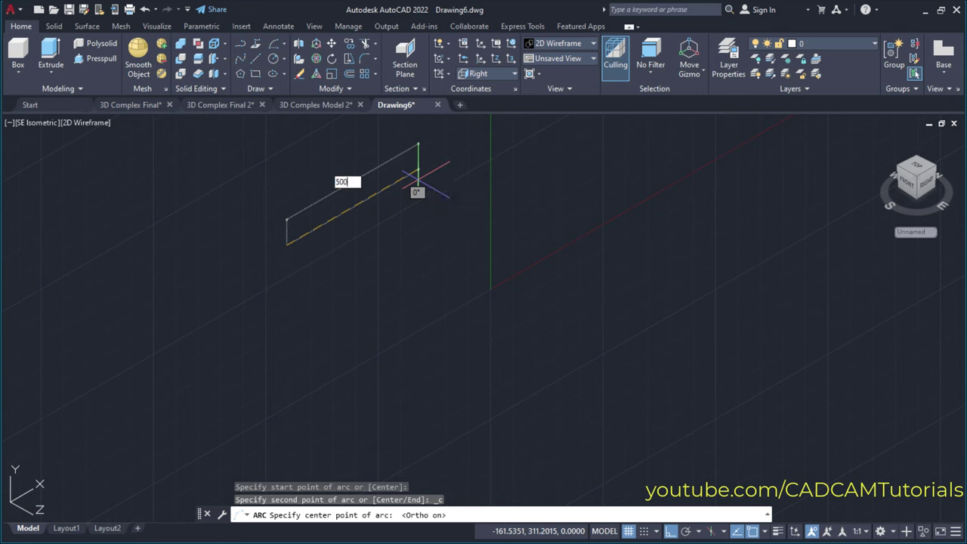
type("00")
key("Return")
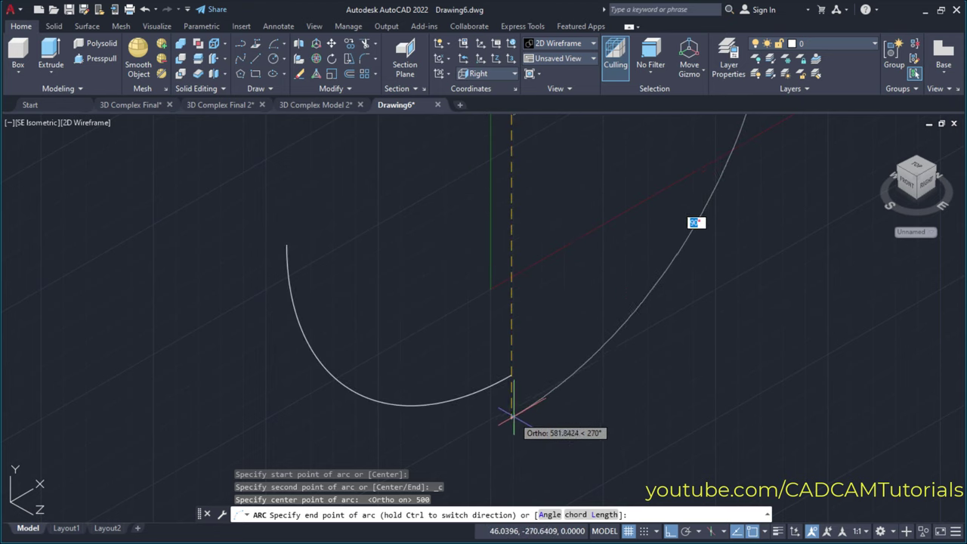
left_click(512, 411)
mouse_move(521, 406)
middle_mouse_down()
mouse_move(487, 440)
mouse_move(498, 384)
mouse_move(503, 410)
mouse_move(485, 429)
mouse_move(518, 410)
mouse_move(512, 400)
middle_mouse_up()
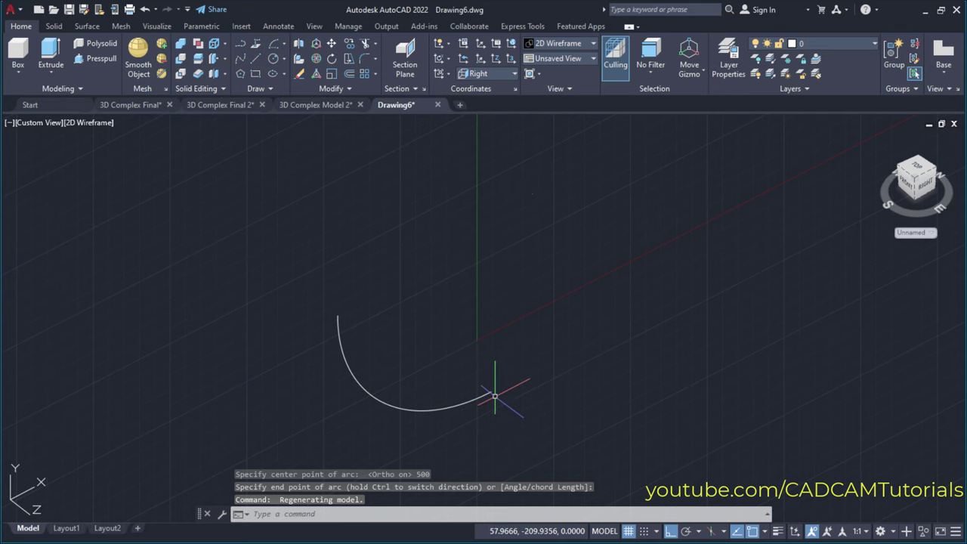
Draw a vertical line 500 long straight up from the lower end of the arc with the Line tool.
left_click(252, 58)
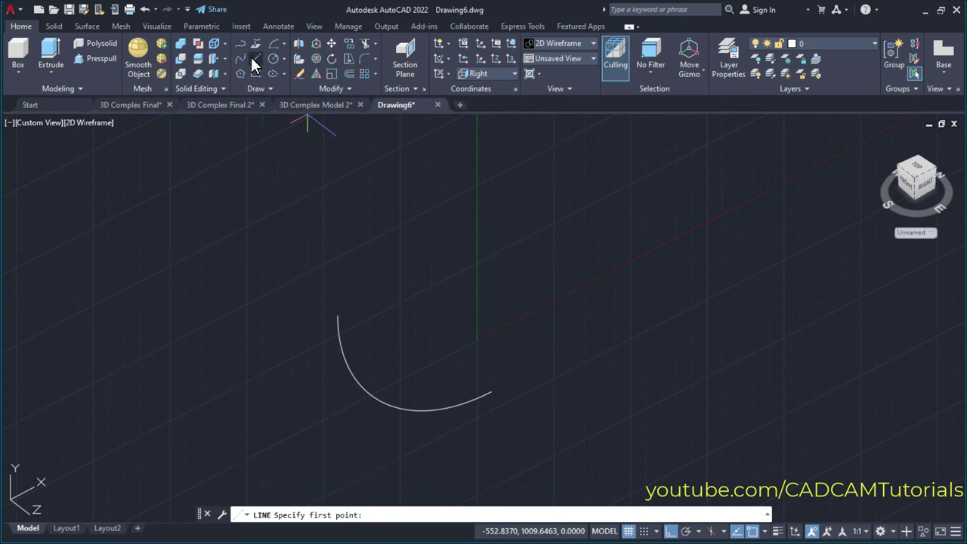
left_click(491, 391)
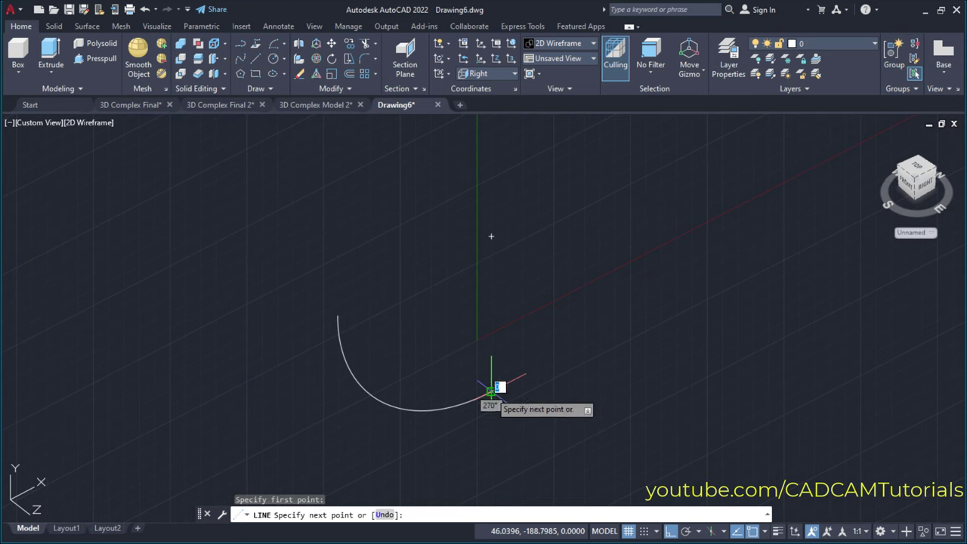
type("500")
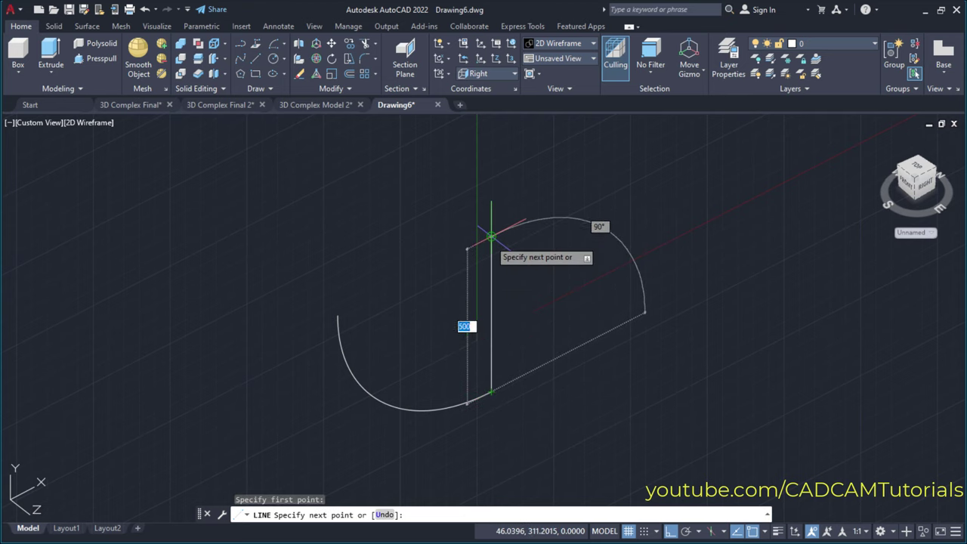
key("Return")
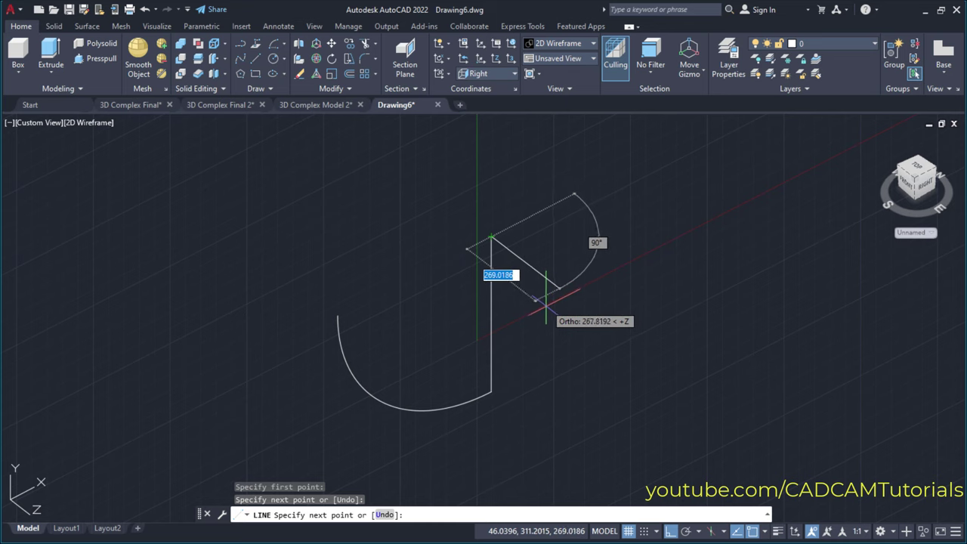
key("Escape")
Revolve the arc 360 degrees around the vertical line, using the Object option for the axis.
scroll(511, 364, "up", 2)
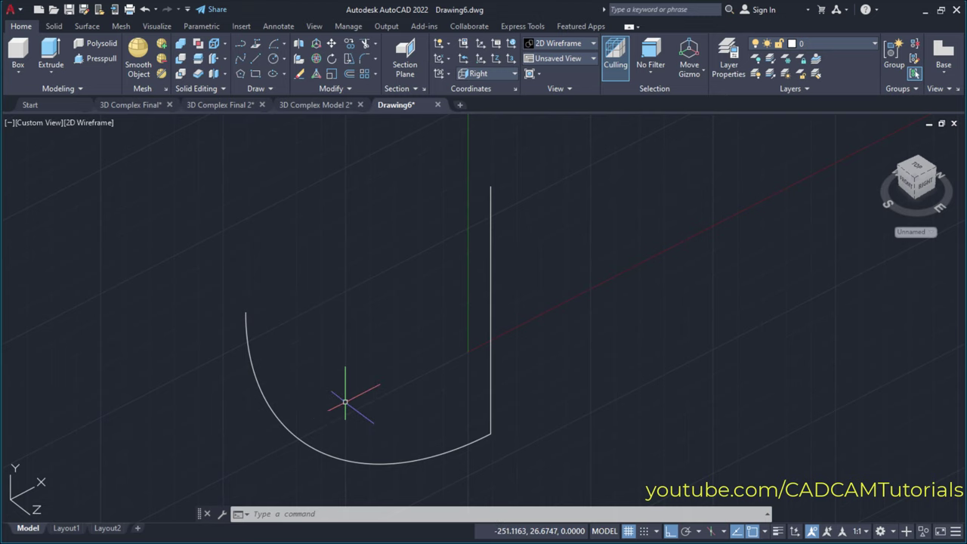
left_click(55, 72)
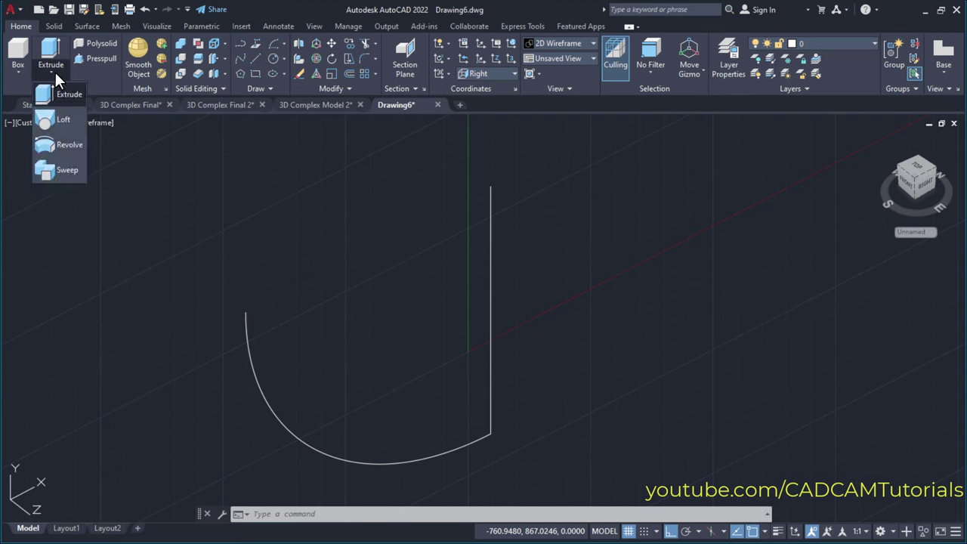
left_click(68, 148)
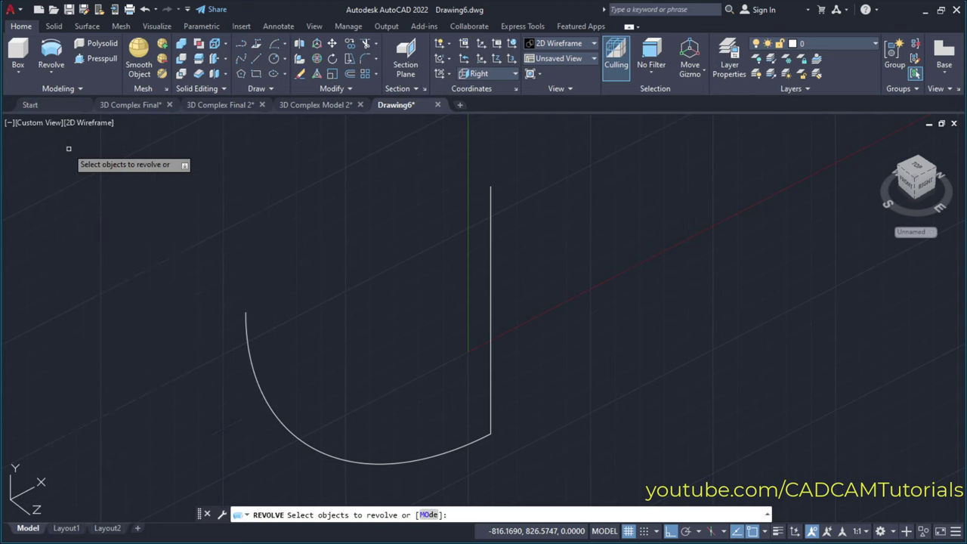
left_click(262, 404)
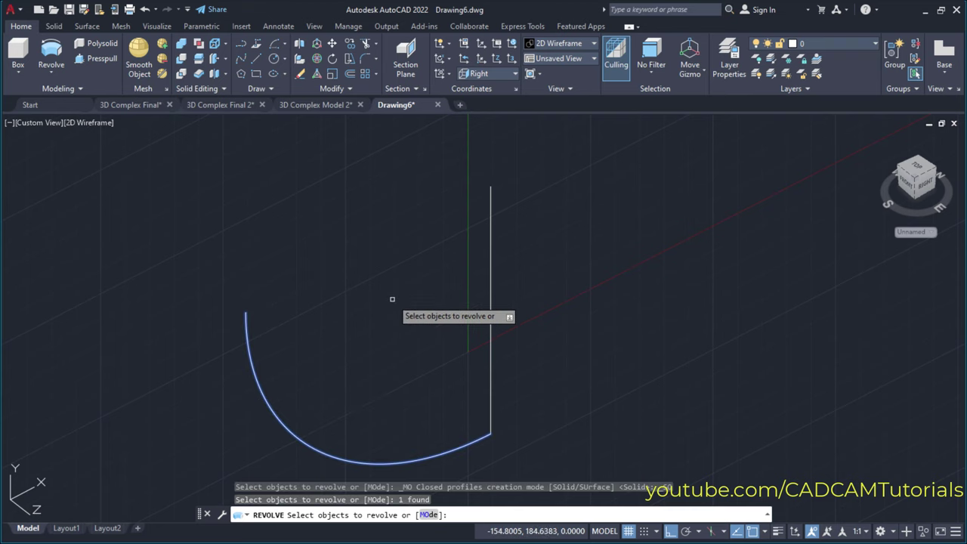
key("Return")
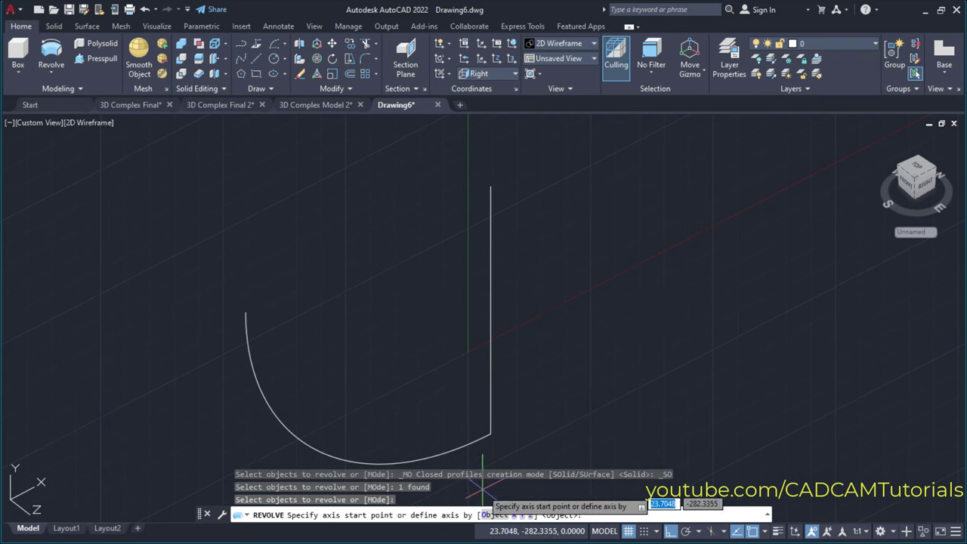
left_click(492, 515)
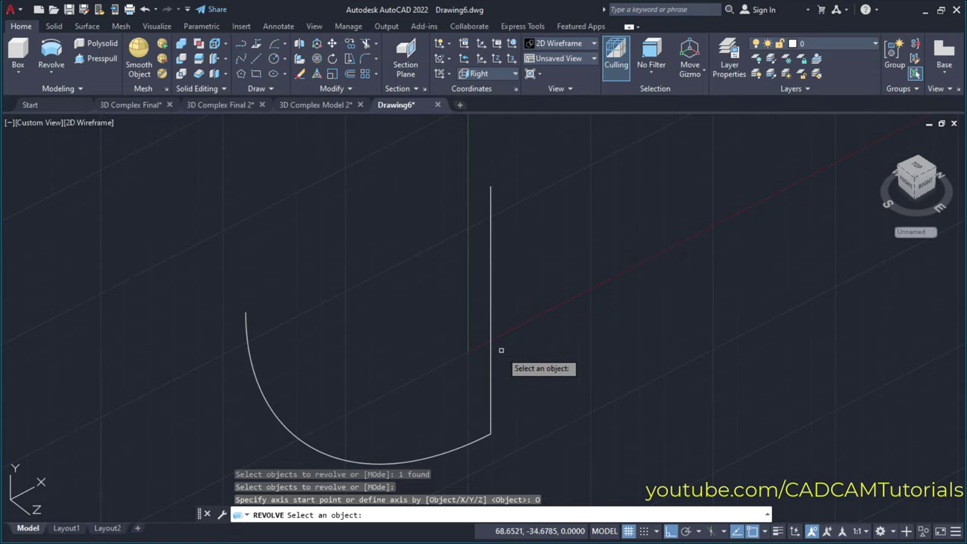
left_click(490, 330)
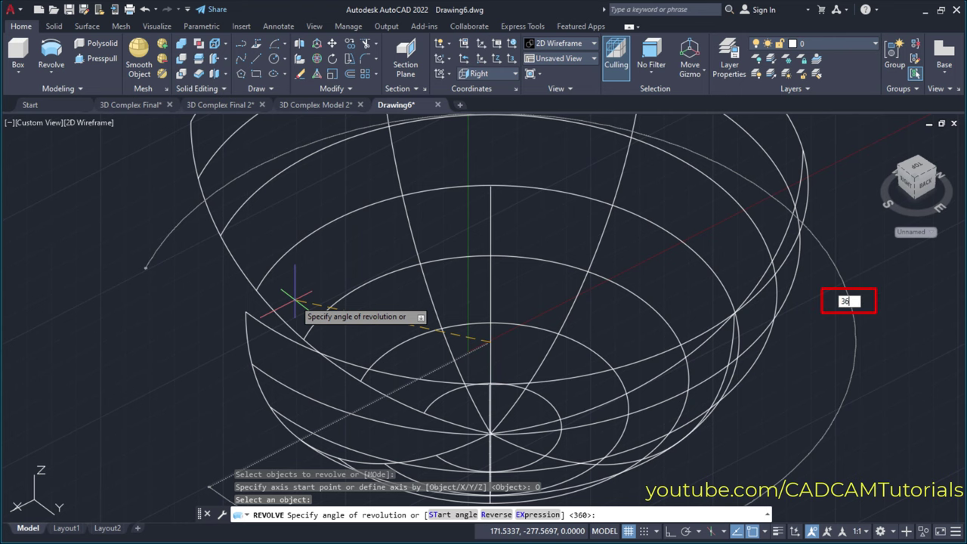
key("Return")
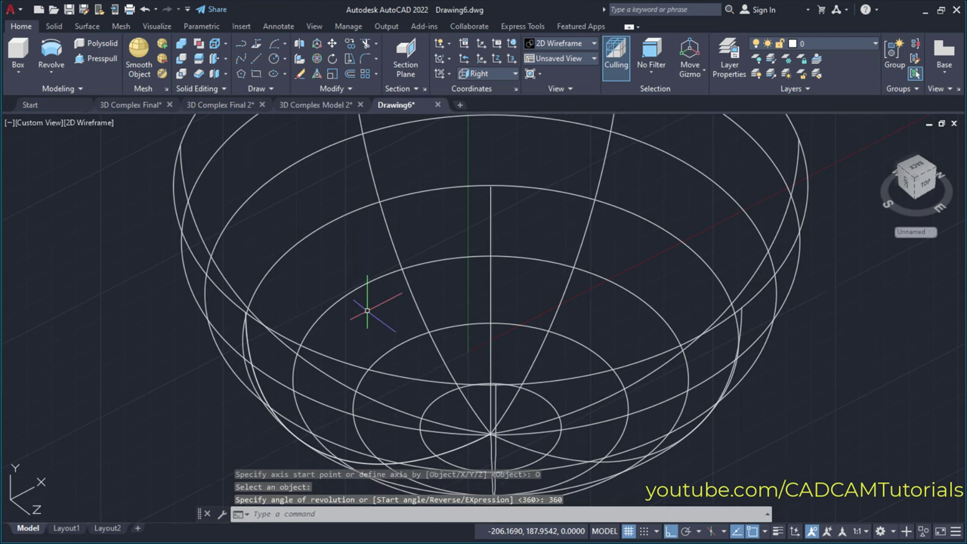
Apply the Shaded with edges visual style to the bowl and turn the grid off.
scroll(367, 310, "down", 5)
middle_click_drag(367, 310, 414, 350, "shift")
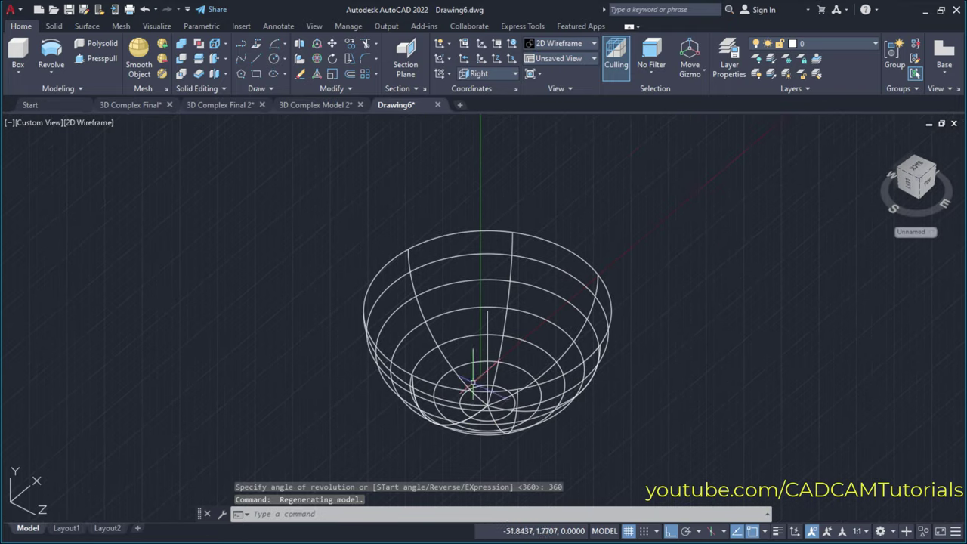
scroll(471, 383, "up", 3)
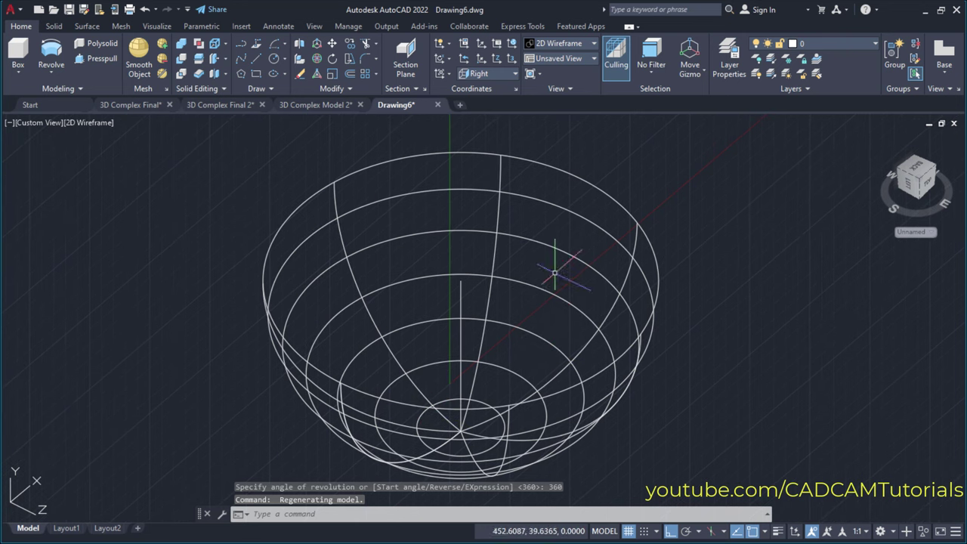
left_click(552, 42)
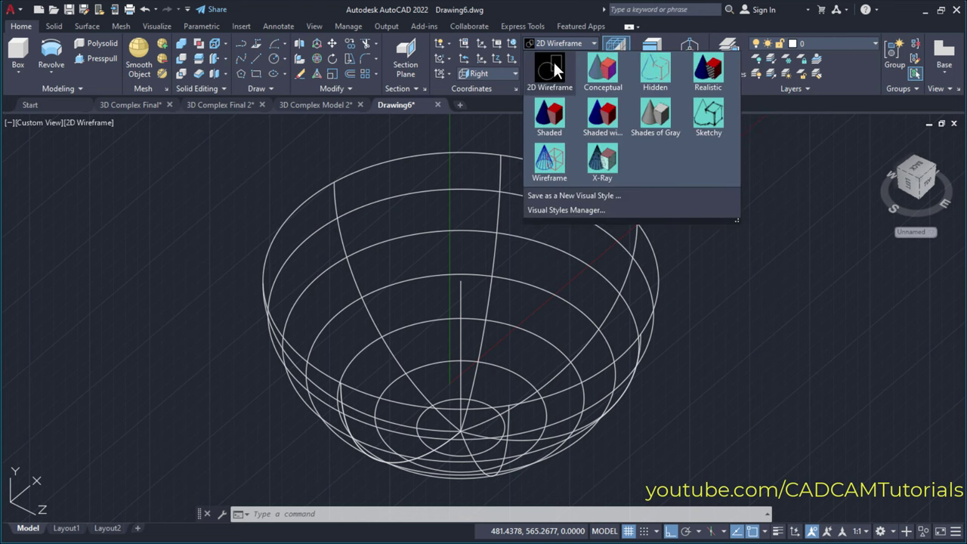
left_click(590, 113)
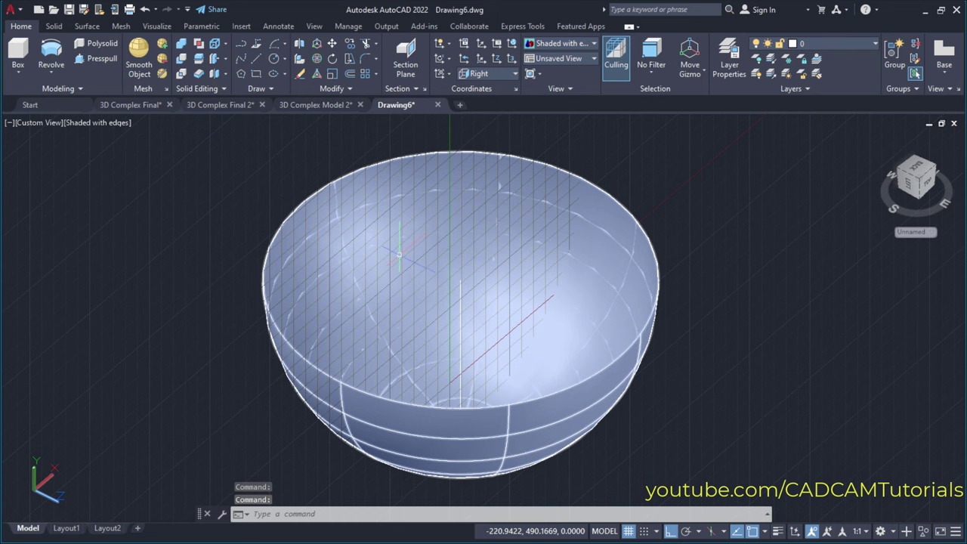
left_click(629, 531)
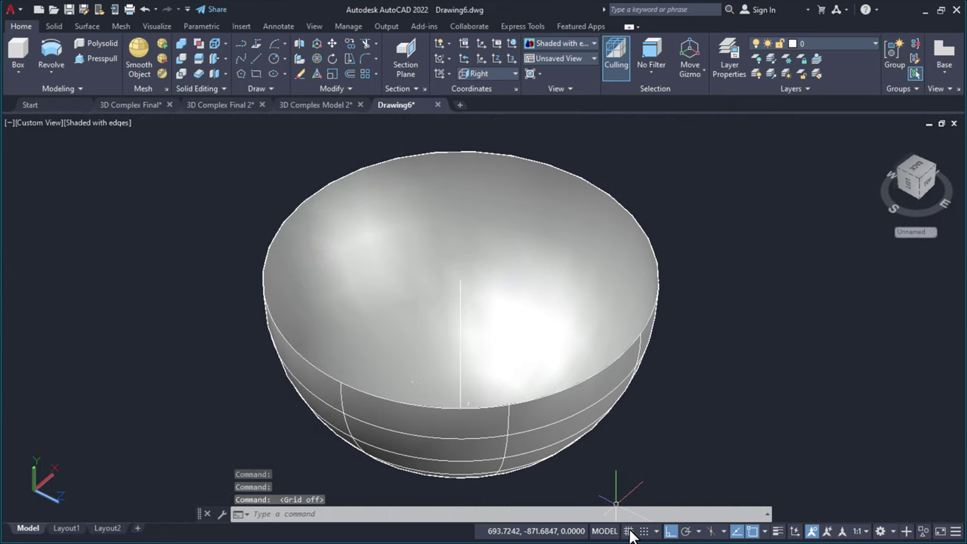
middle_click_drag(633, 453, 528, 410, "shift")
key("Escape")
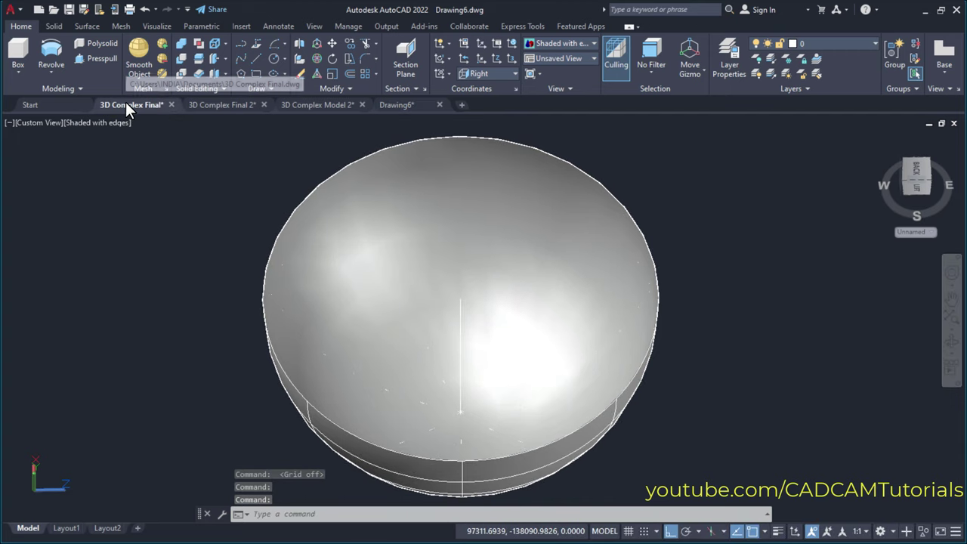
Switch to the 3D Complex Final drawing and examine the basket's spiral in the Top view.
left_click(126, 102)
left_click(556, 59)
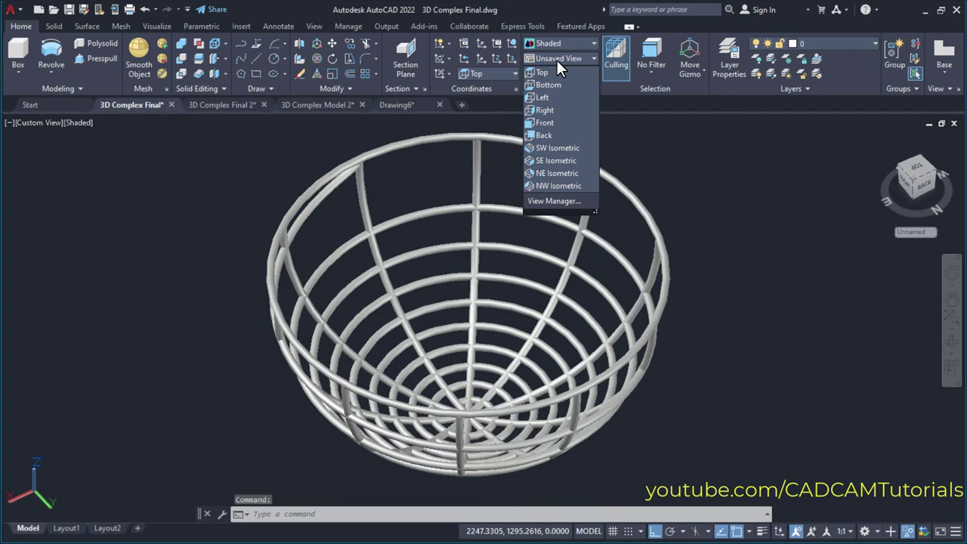
left_click(544, 73)
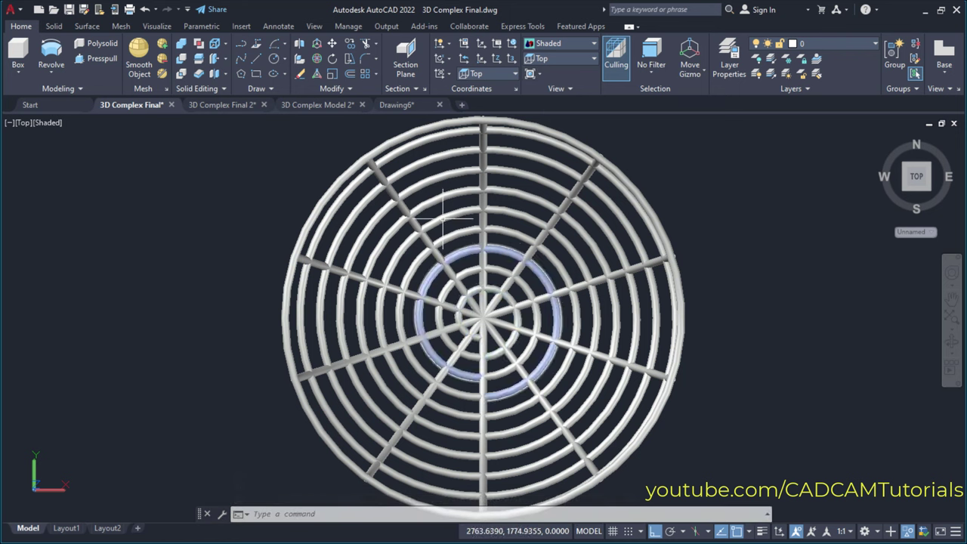
Return to the Drawing6 drawing, set its UCS to World and change the view to SE Isometric.
left_click(398, 107)
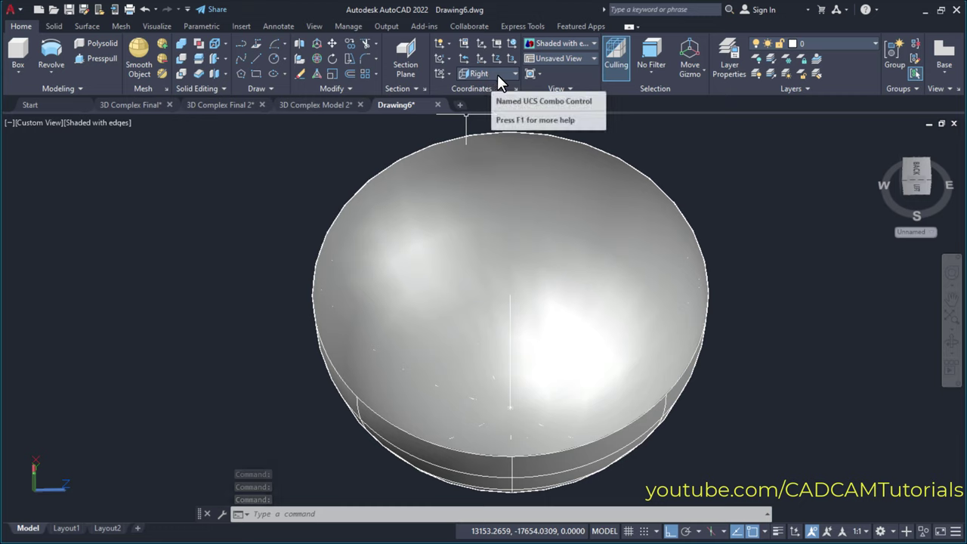
left_click(497, 74)
left_click(488, 89)
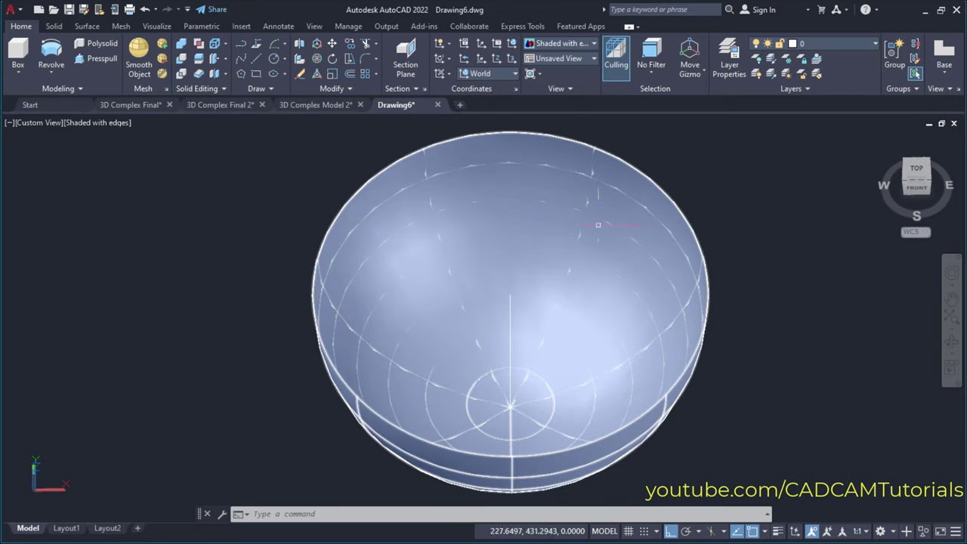
middle_click_drag(410, 292, 363, 294)
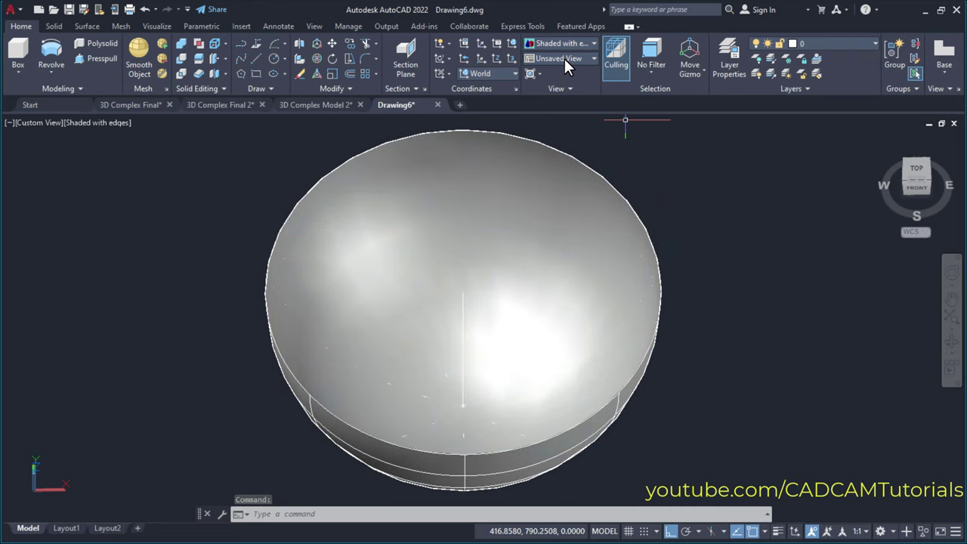
left_click(564, 58)
left_click(547, 163)
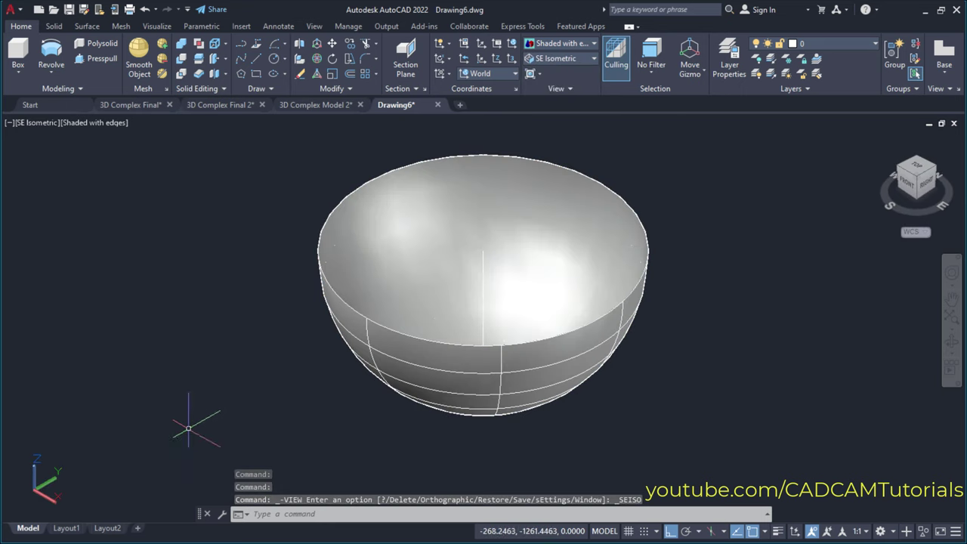
Draw a flat helix centered on the vertical line's upper end with base radius 10, top radius 500 and height 0.
scroll(434, 325, "up", 5)
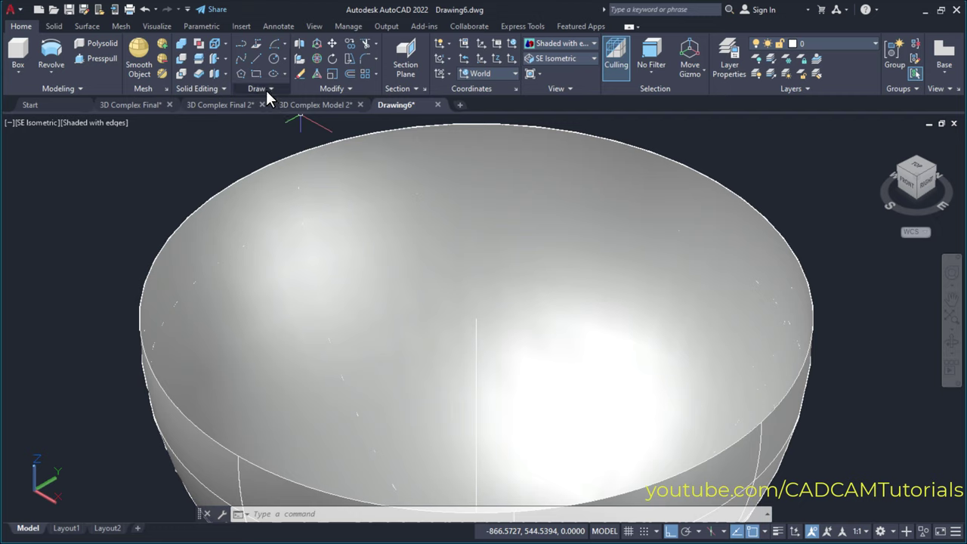
left_click(266, 89)
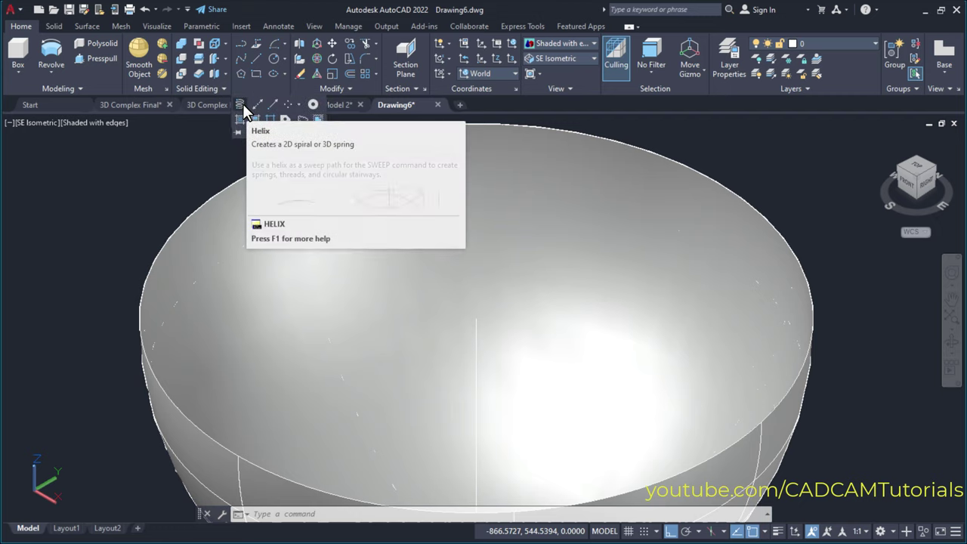
left_click(240, 107)
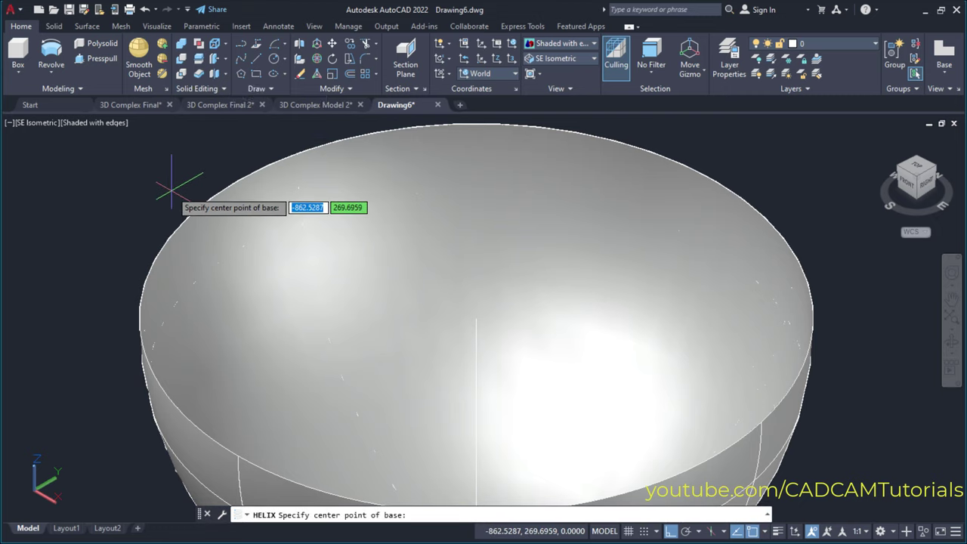
left_click(476, 318)
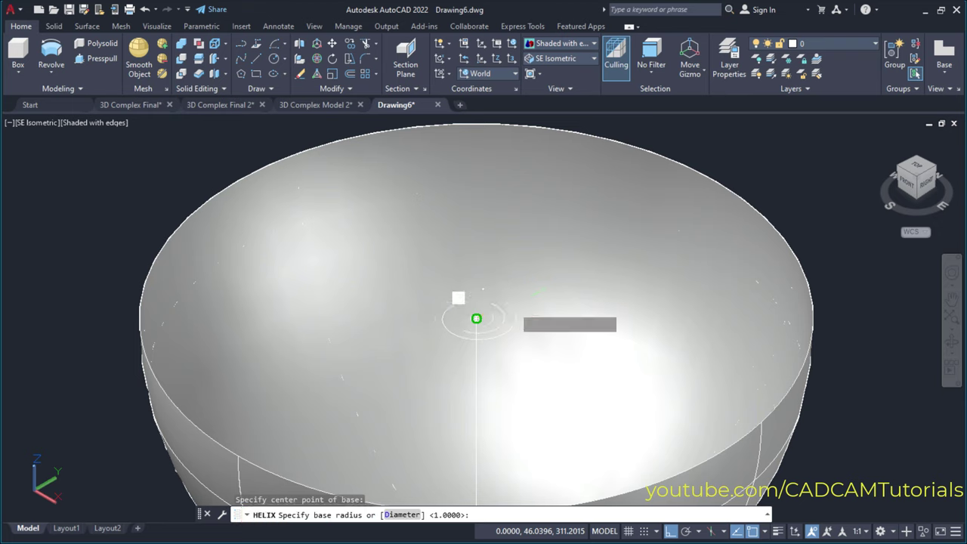
type("10")
key("Return")
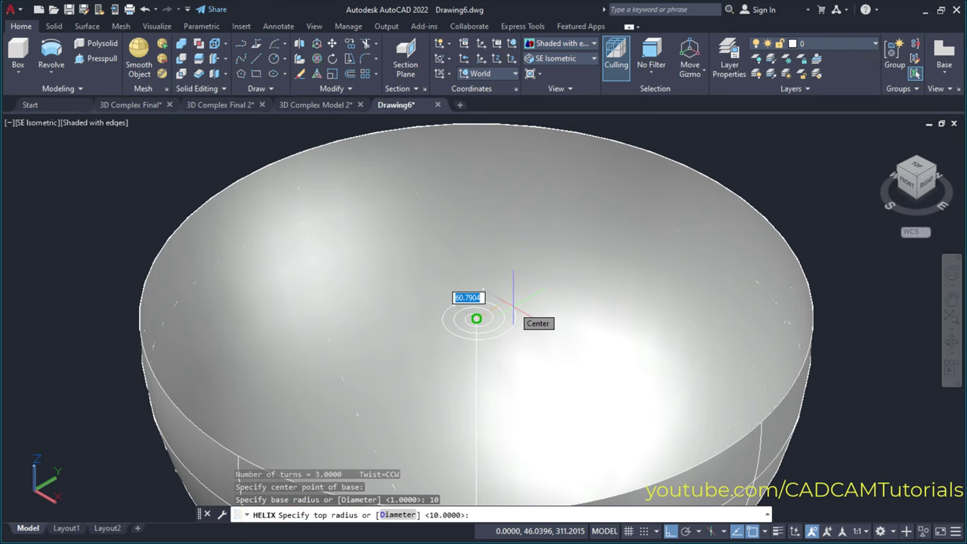
type("500")
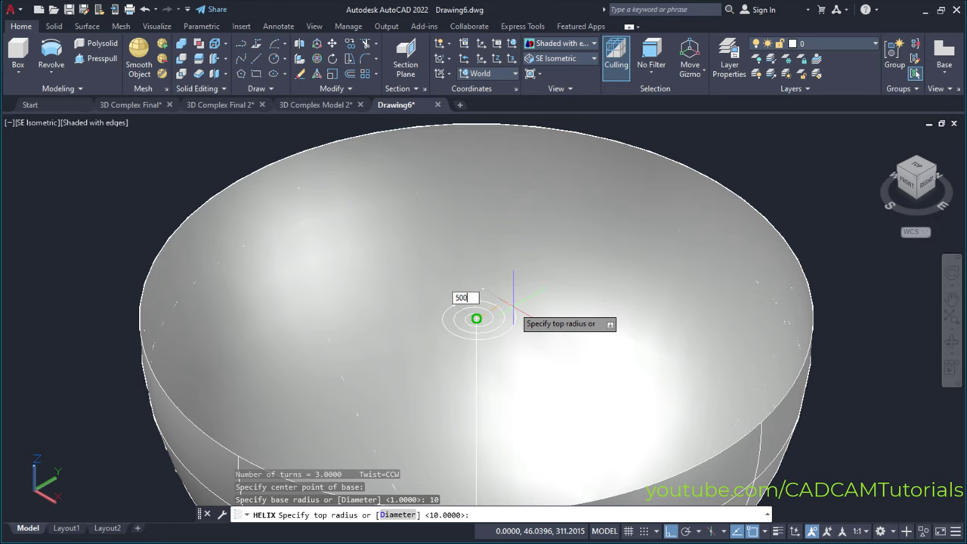
key("Return")
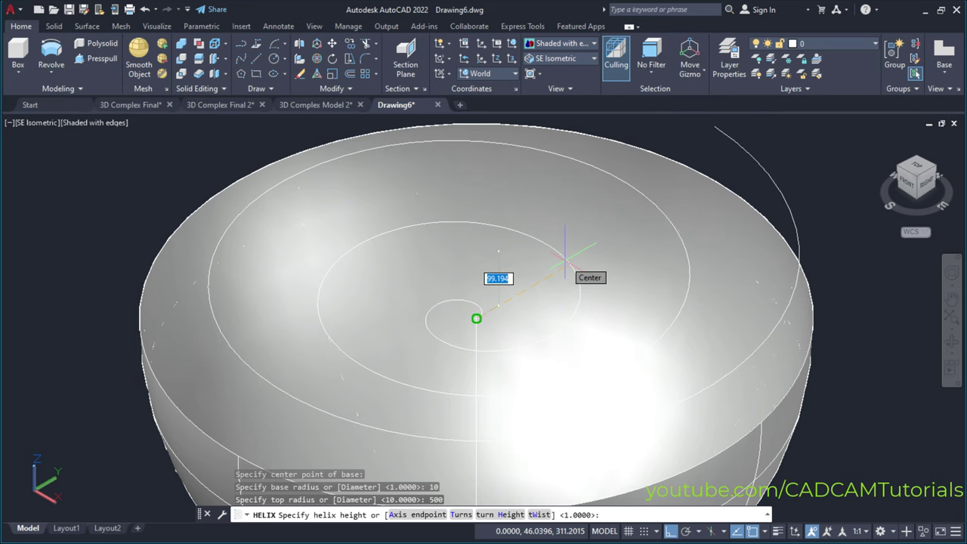
type("0")
key("Return")
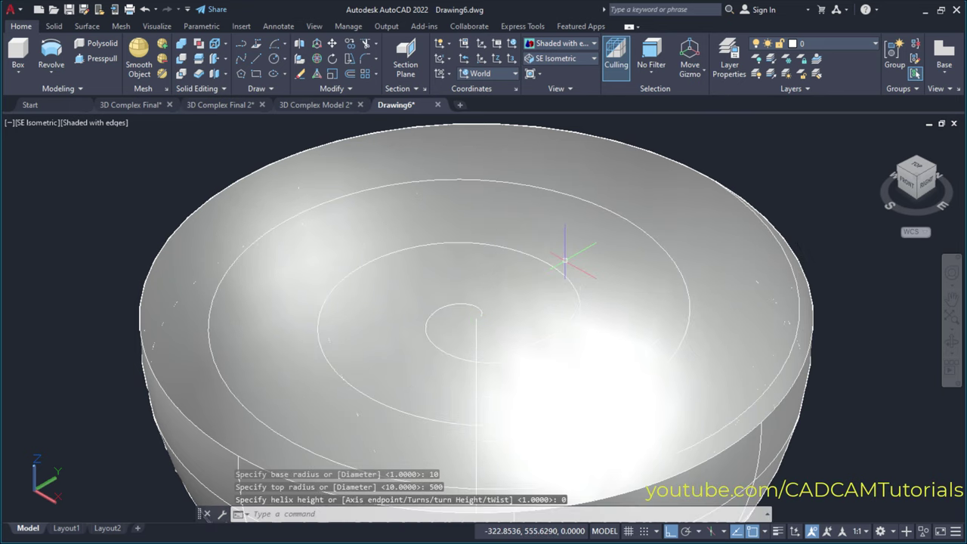
scroll(815, 195, "down", 3)
middle_click_drag(816, 195, 704, 216)
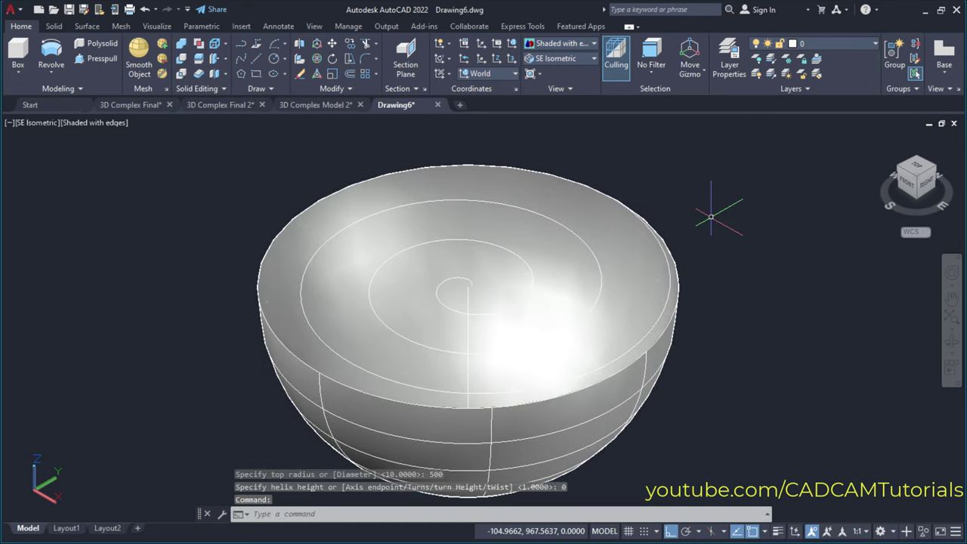
left_click(586, 225)
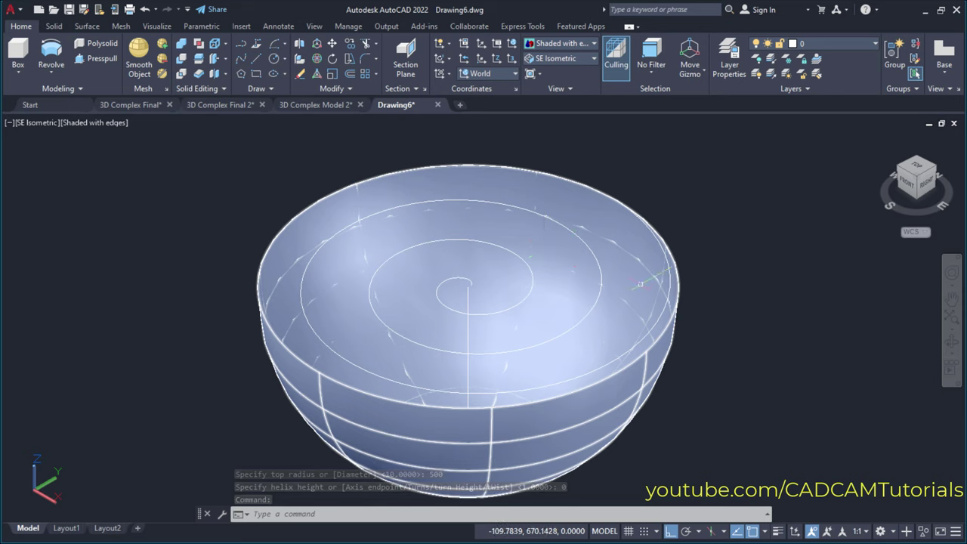
key("Escape")
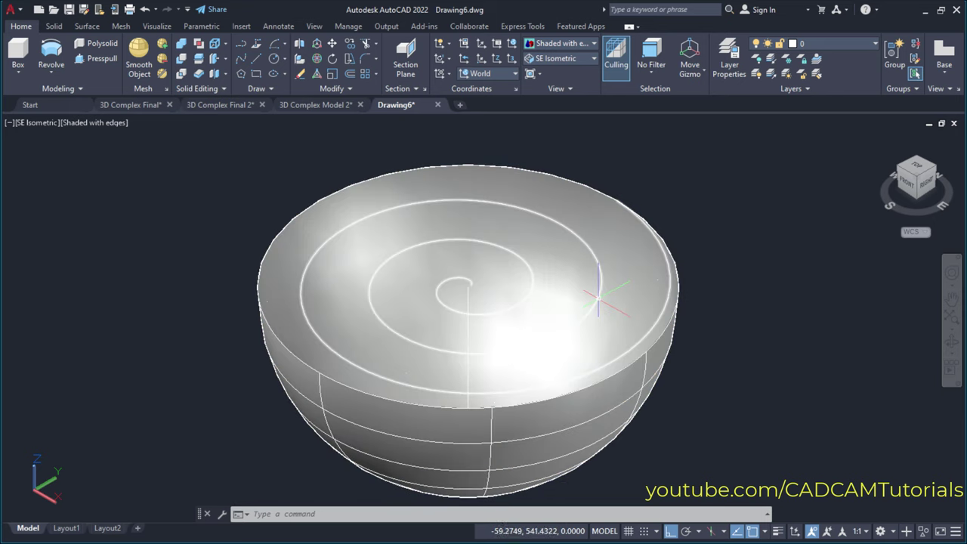
Set the number of turns of the flat helix to 10 and deselect it.
double_click(598, 297)
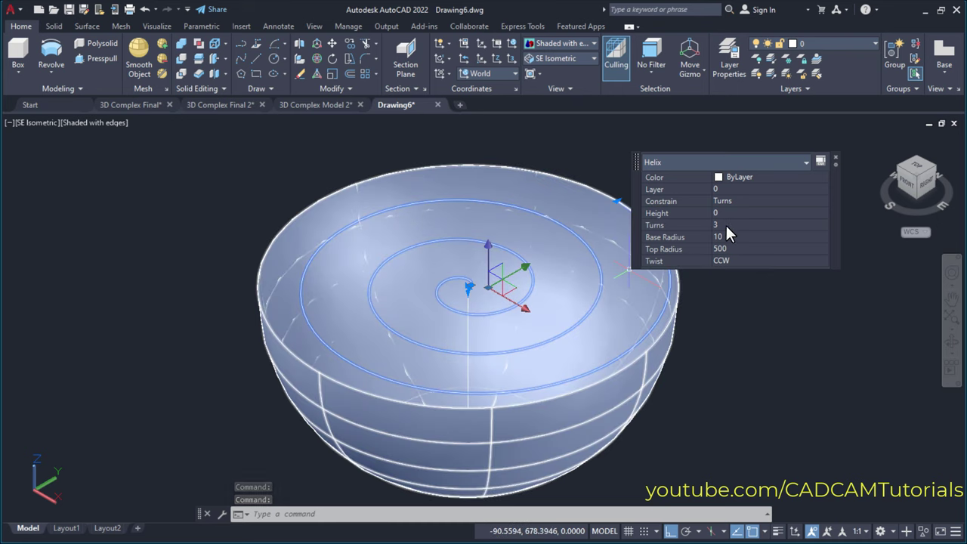
left_click(726, 225)
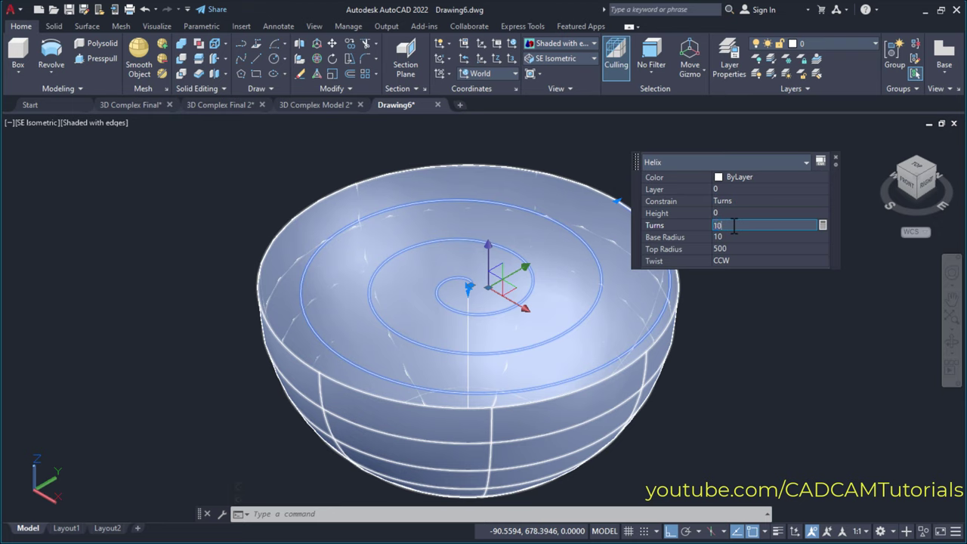
key("Tab")
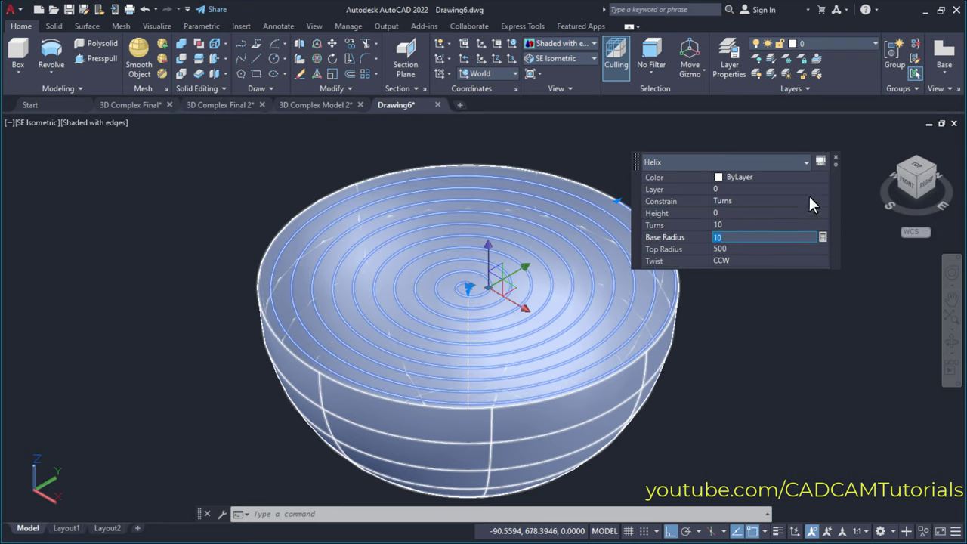
left_click(834, 157)
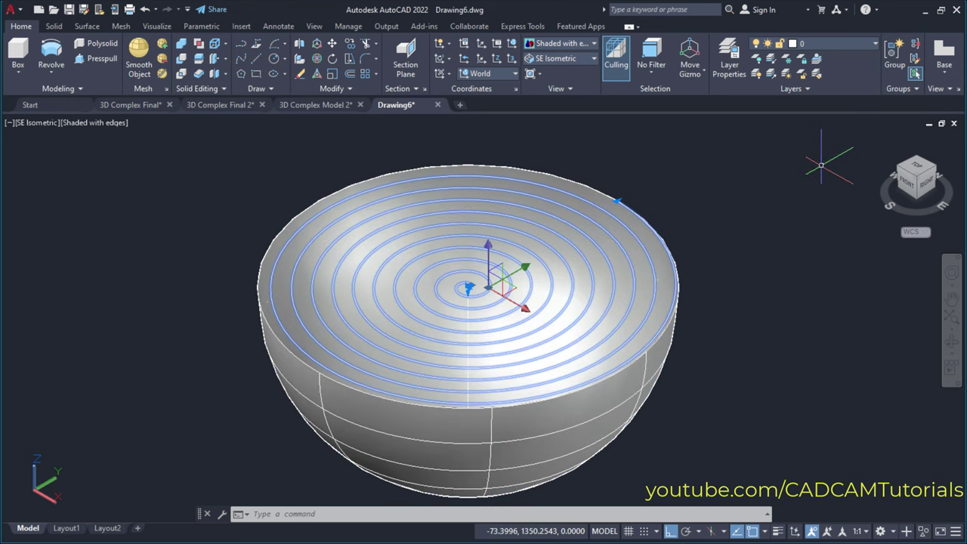
scroll(722, 292, "up", 3)
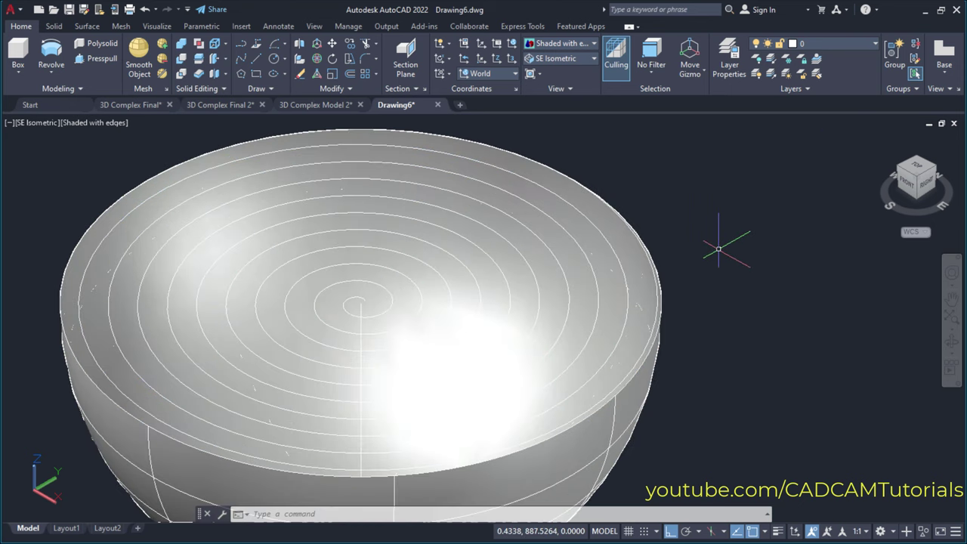
middle_click_drag(722, 292, 782, 233)
key("Escape")
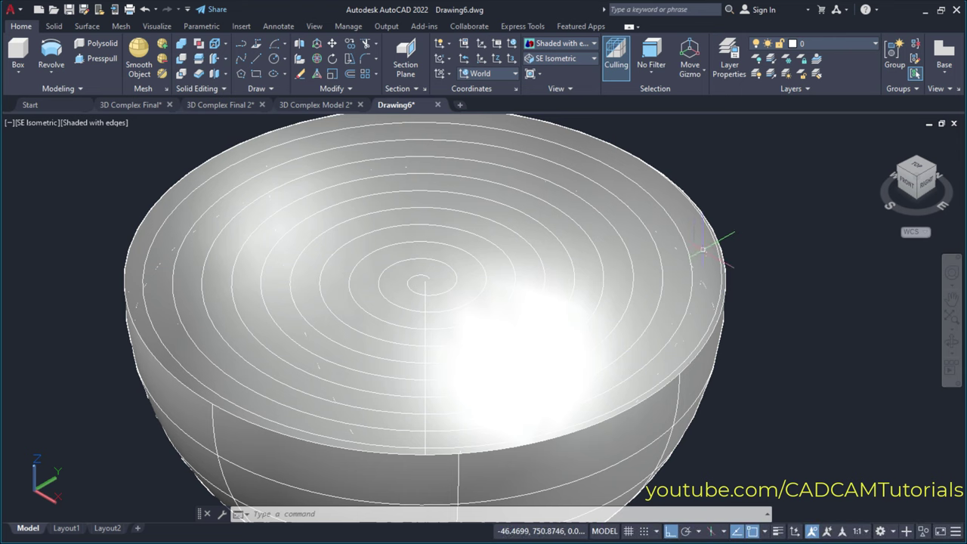
Extrude the flat spiral helix downward through the bowl with a height of 510.
scroll(633, 281, "down", 3)
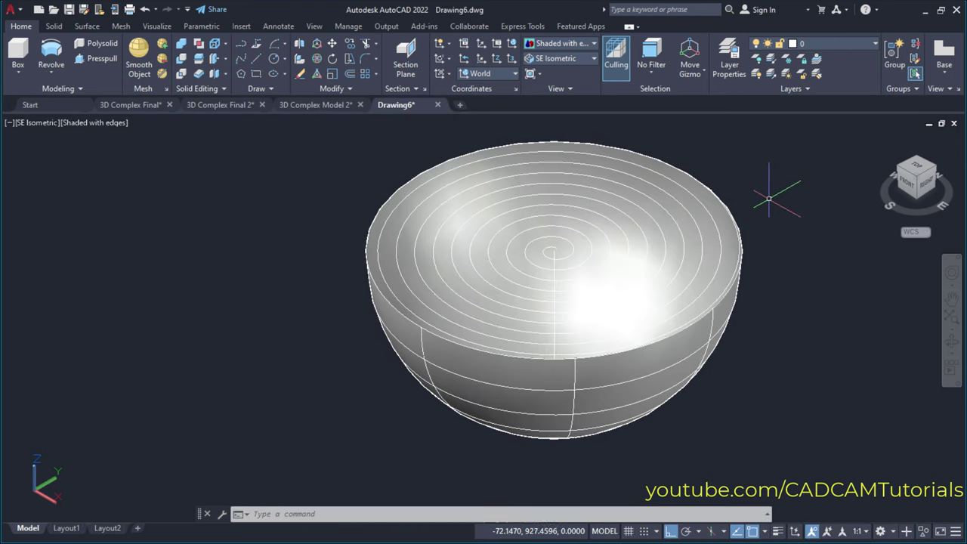
scroll(773, 249, "up", 1)
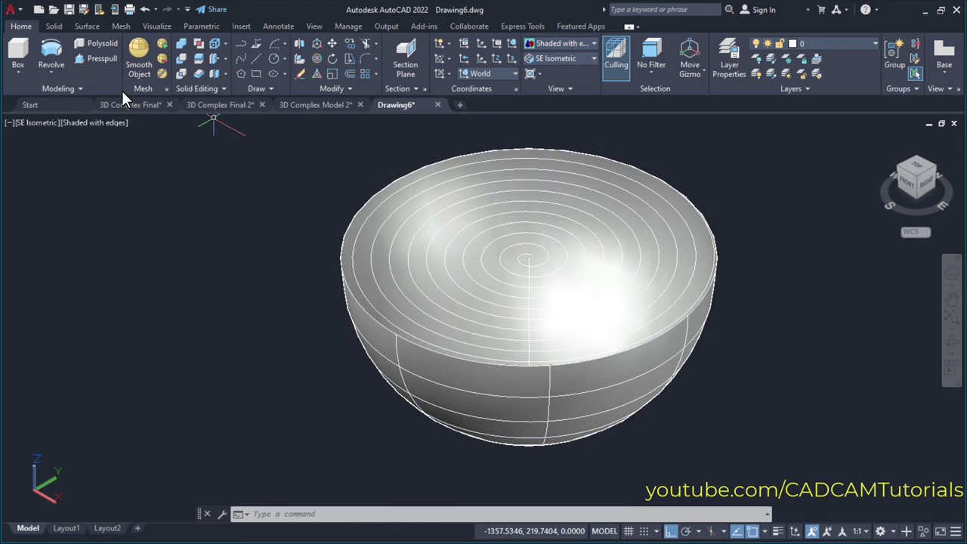
left_click(51, 73)
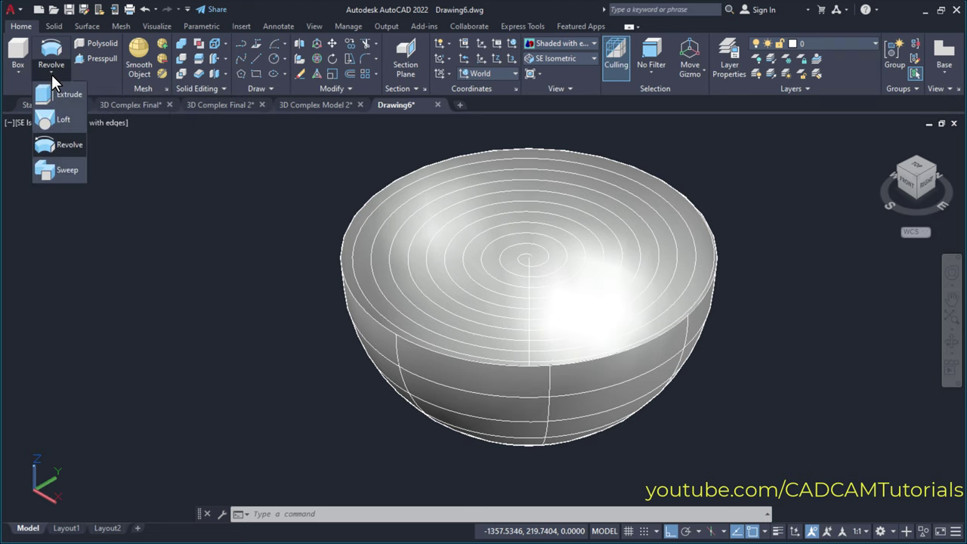
left_click(59, 96)
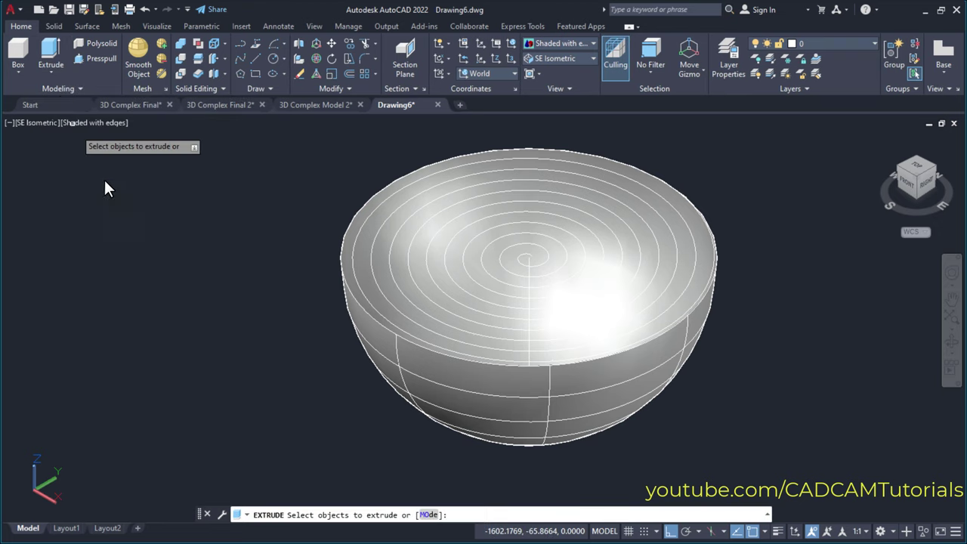
left_click(379, 284)
key("Return")
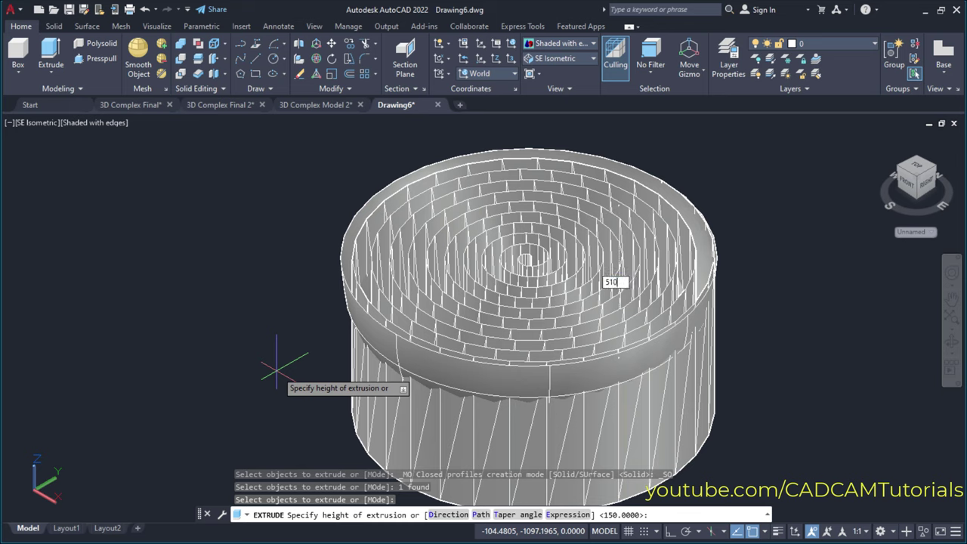
key("Return")
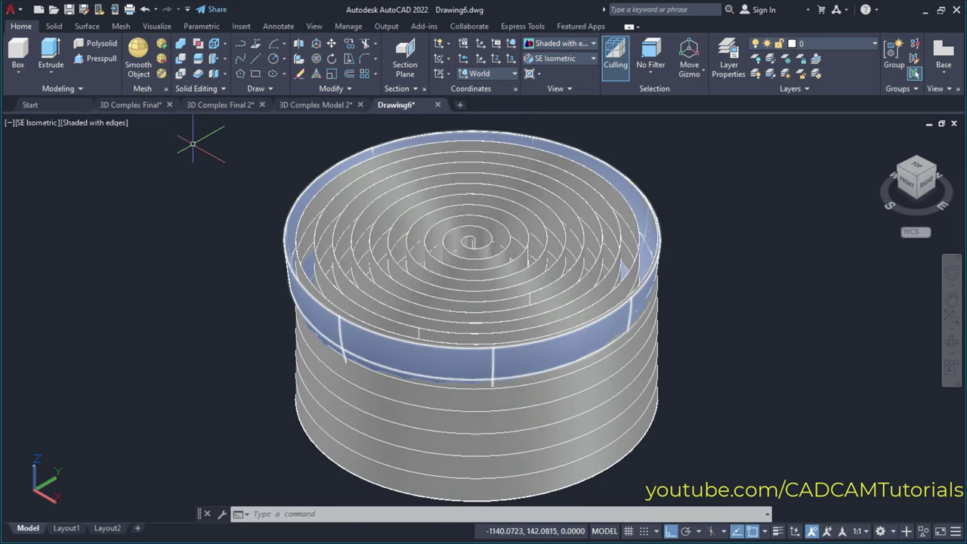
Extract the intersections of the extruded spiral surface and the bowl surface, creating interference objects without zooming to the pairs.
left_click(90, 27)
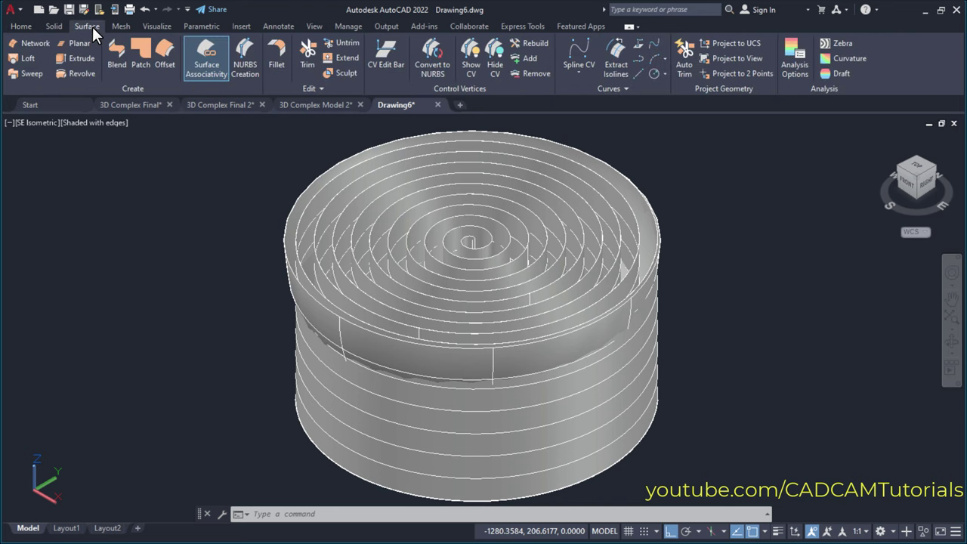
left_click(323, 88)
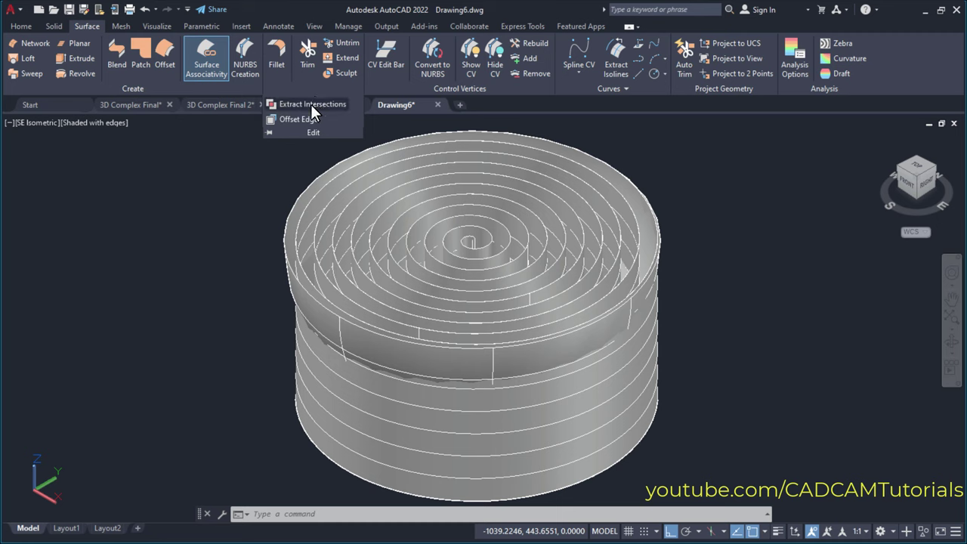
left_click(310, 104)
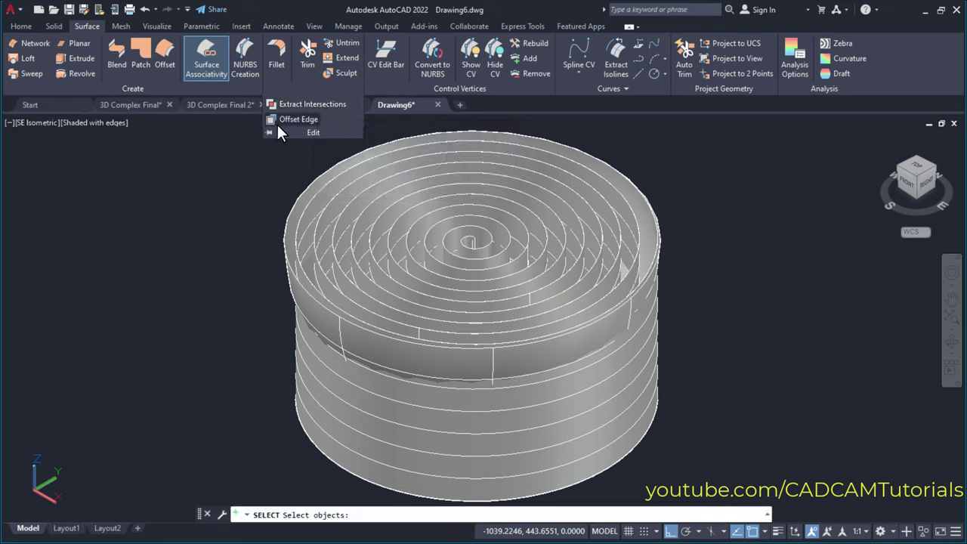
left_click(345, 217)
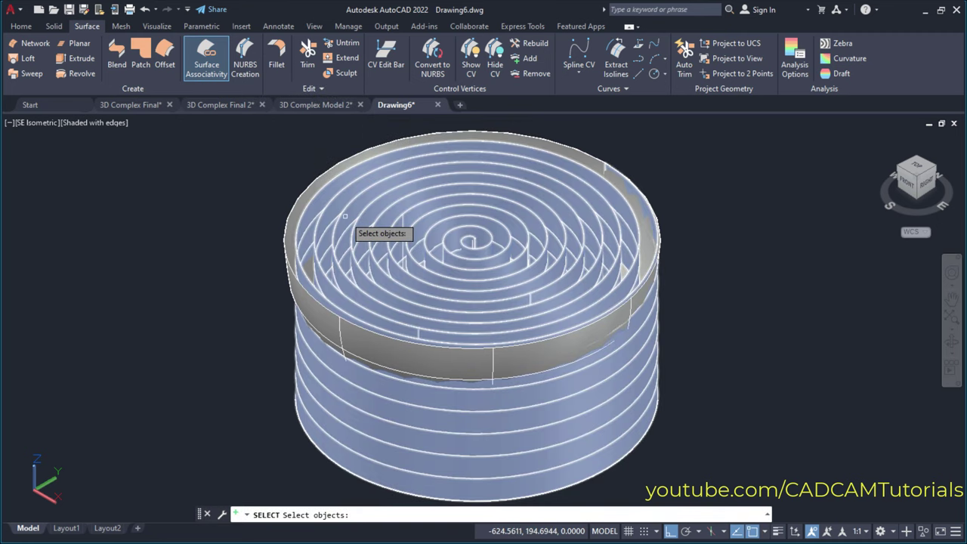
left_click(346, 217)
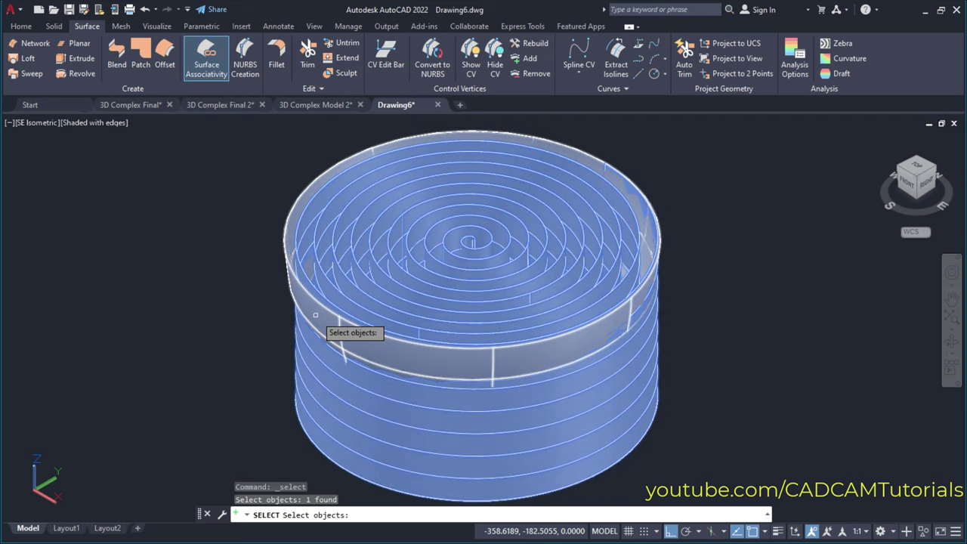
left_click(316, 314)
key("Return")
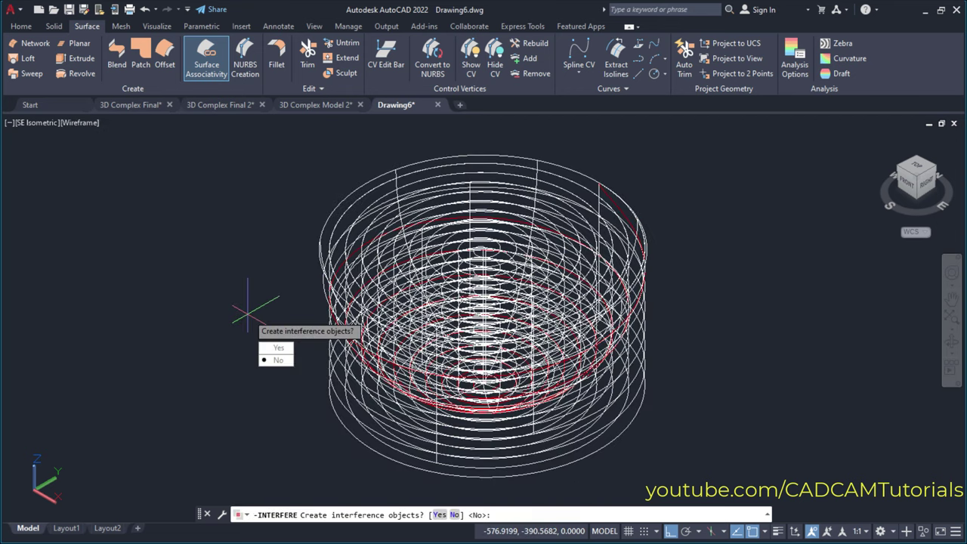
left_click(467, 394)
left_click(278, 349)
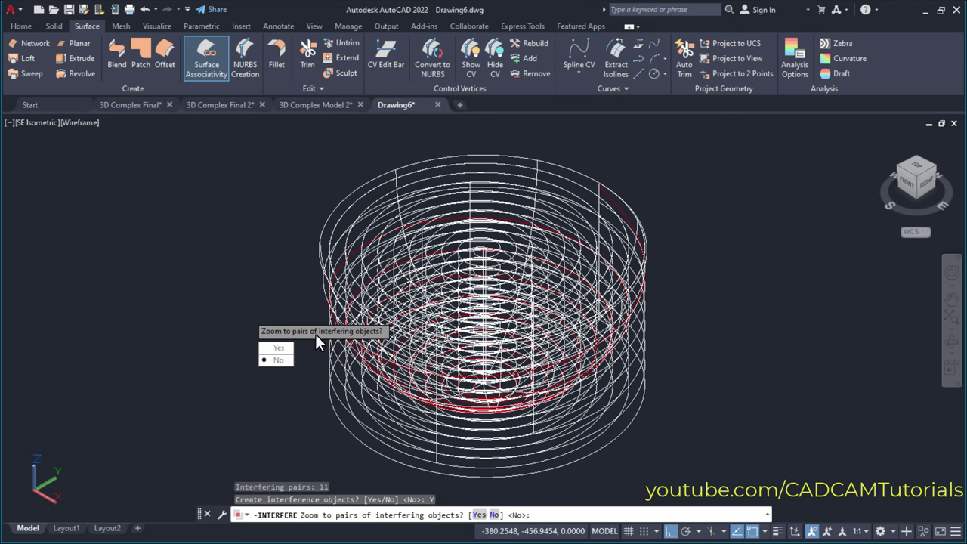
left_click(278, 360)
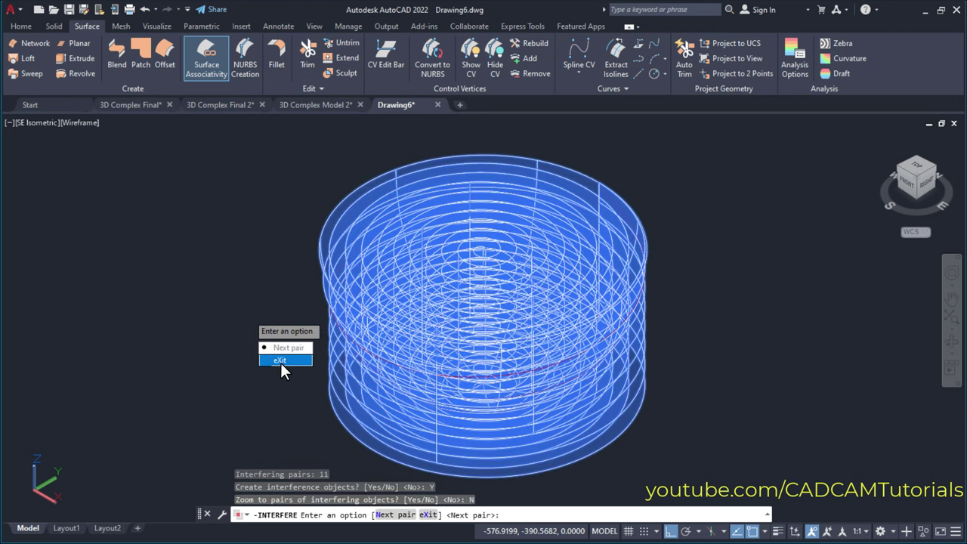
left_click(280, 363)
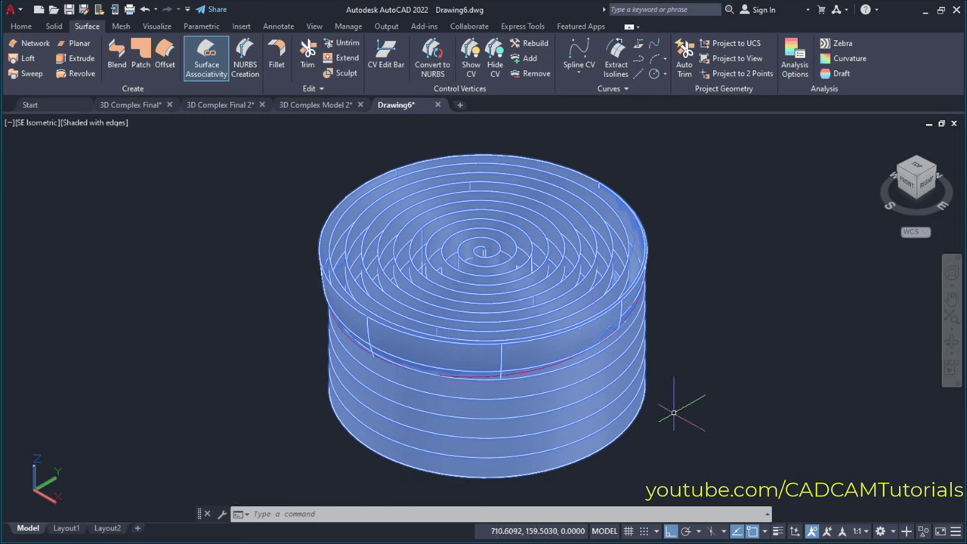
Hide the extruded spiral surface.
left_click(924, 529)
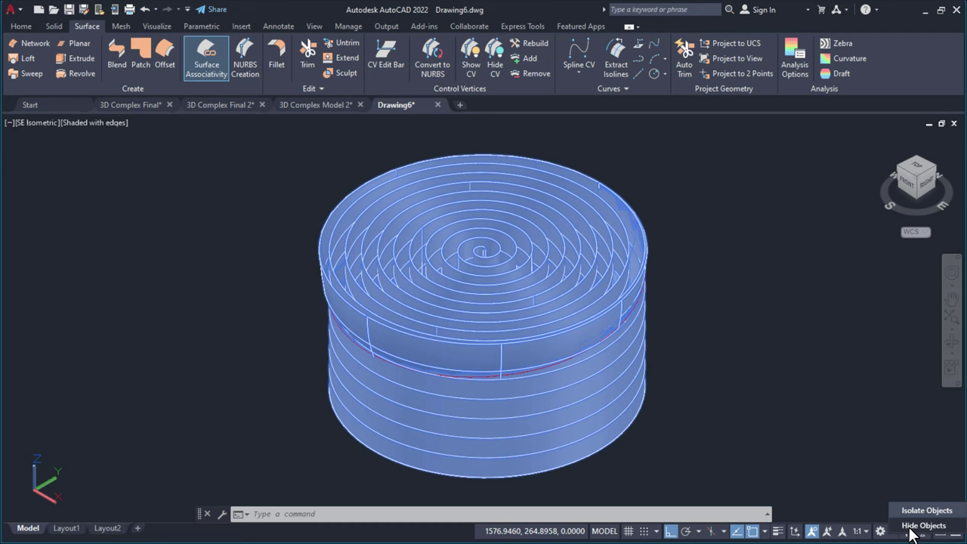
left_click(911, 526)
left_click(538, 432)
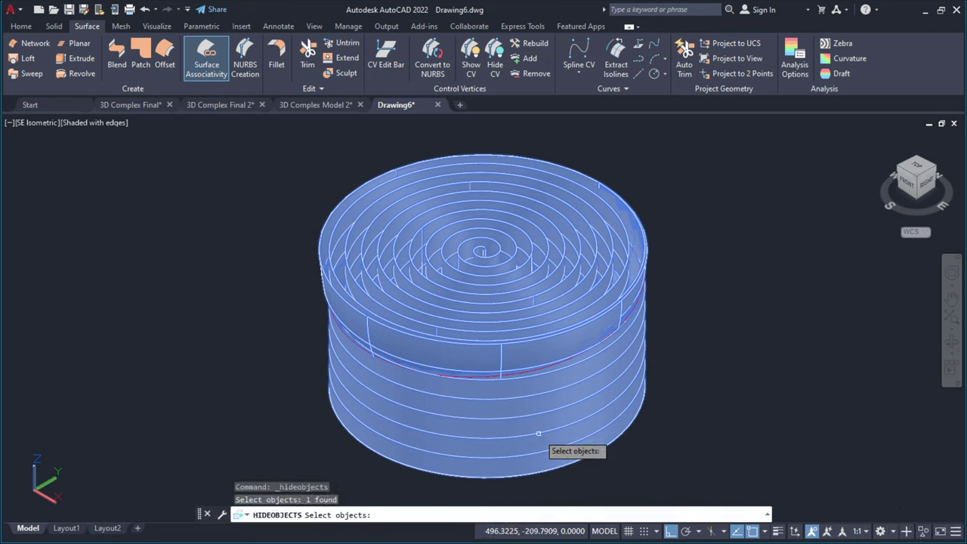
key("Return")
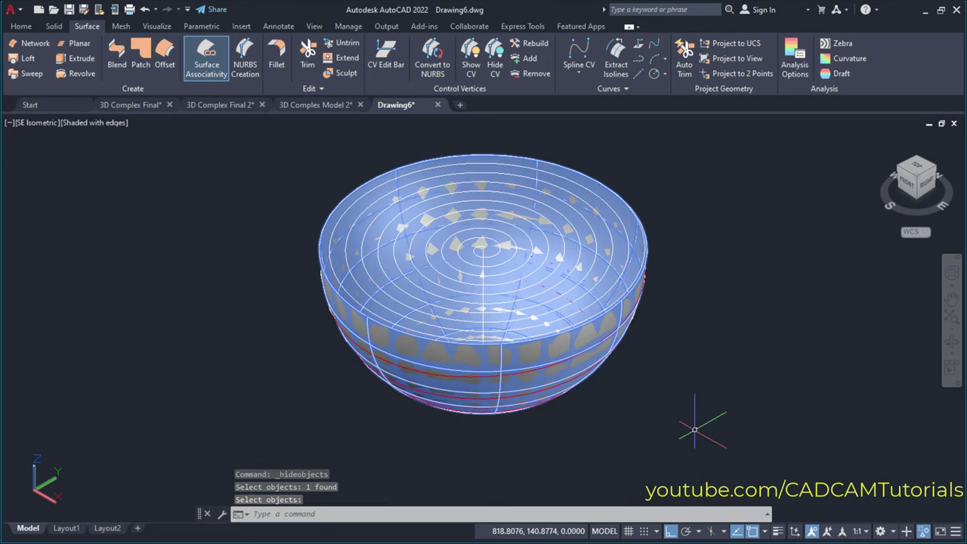
Hide the bowl surface, the flat helix and the vertical center line, leaving the intersection curves and the profile arc.
key("Return")
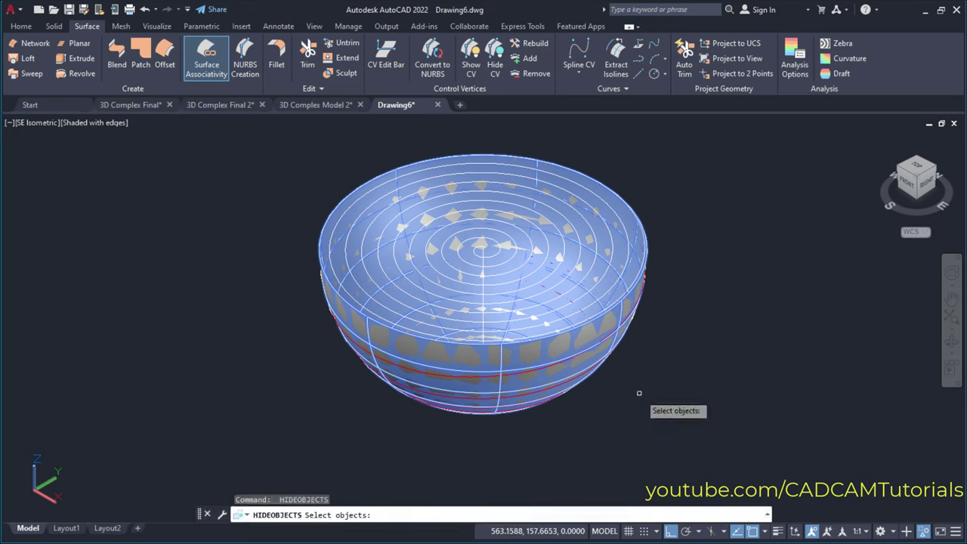
left_click(547, 346)
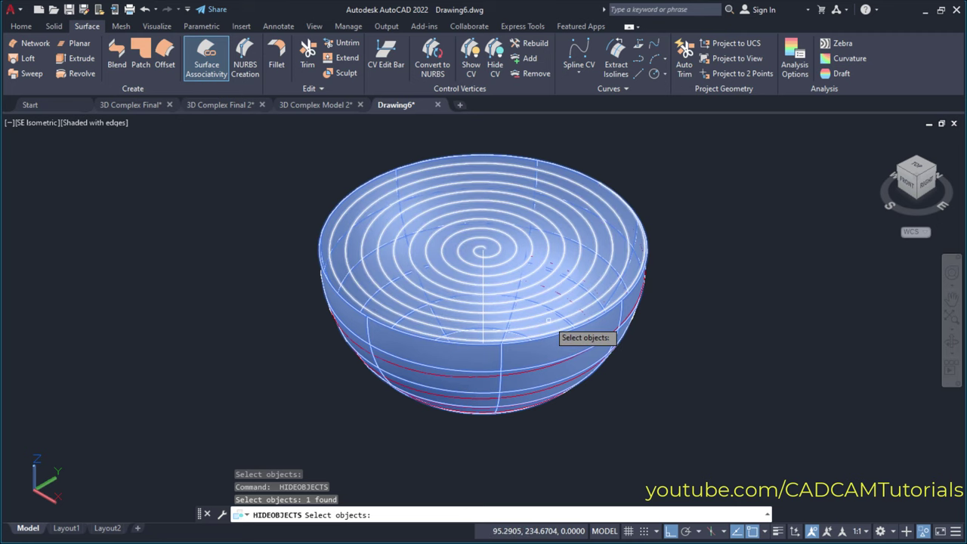
left_click(546, 321)
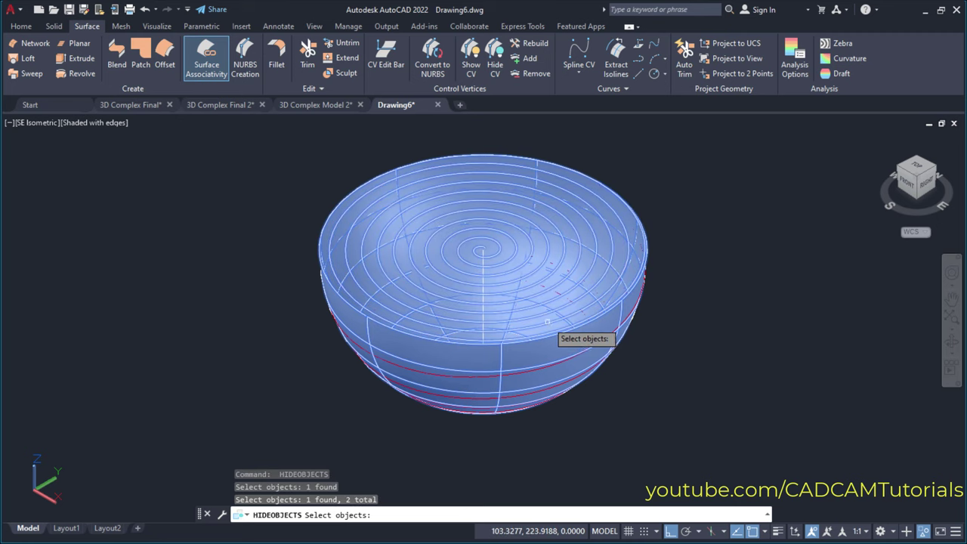
left_click(484, 260)
key("Return")
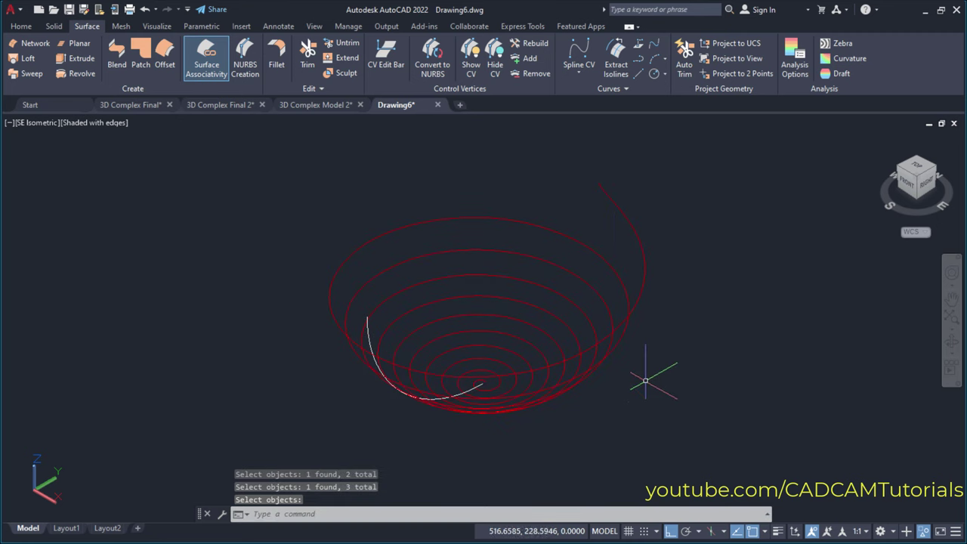
Join the red intersection curves into a single spiral, leaving out the short innermost curve and the white profile arc.
middle_click_drag(589, 446, 559, 412, "shift")
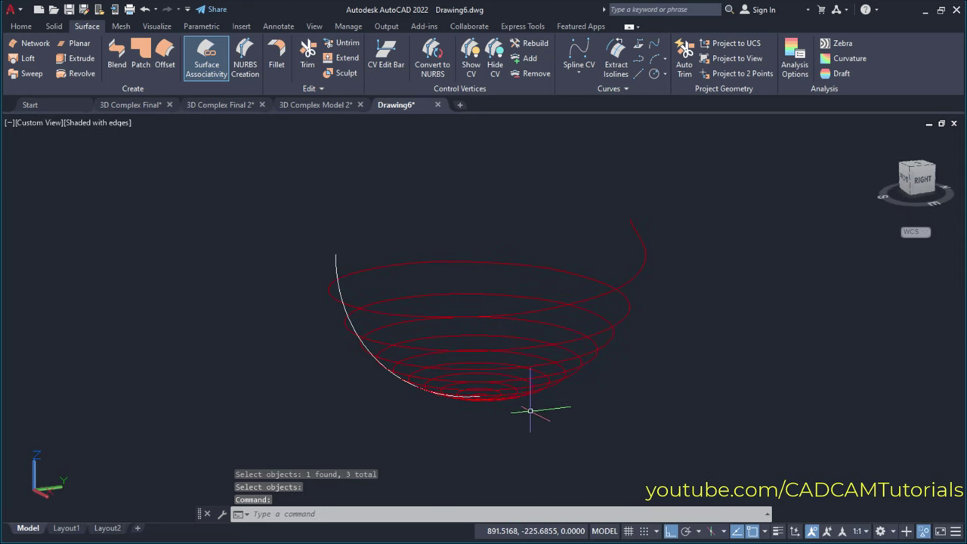
scroll(529, 403, "up", 2)
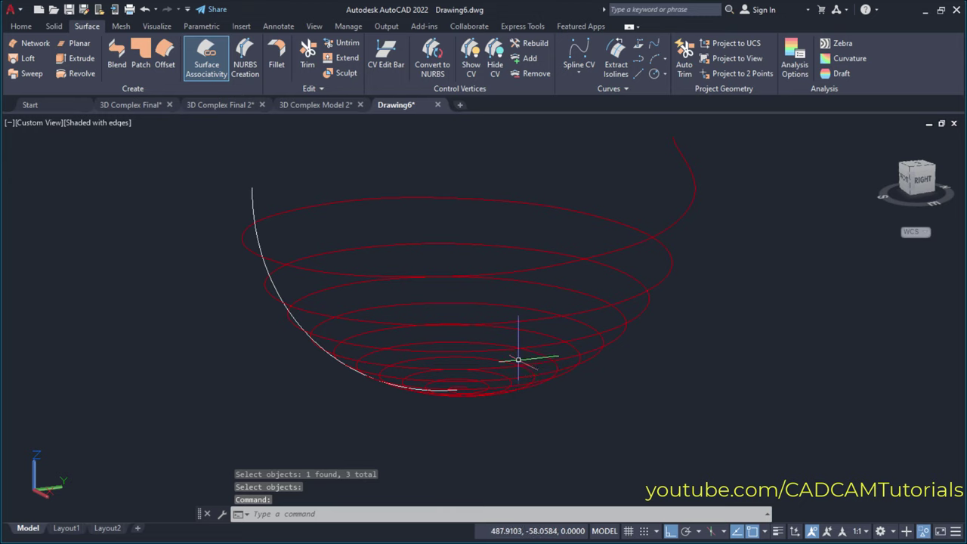
scroll(532, 402, "down", 2)
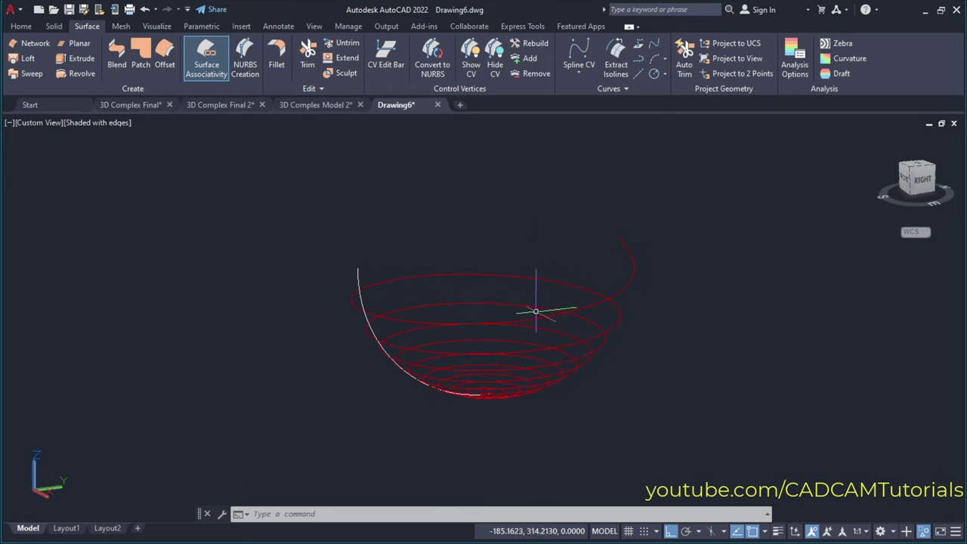
mouse_move(491, 379)
middle_mouse_down("shift")
mouse_move(496, 395)
mouse_move(508, 371)
middle_mouse_up("shift")
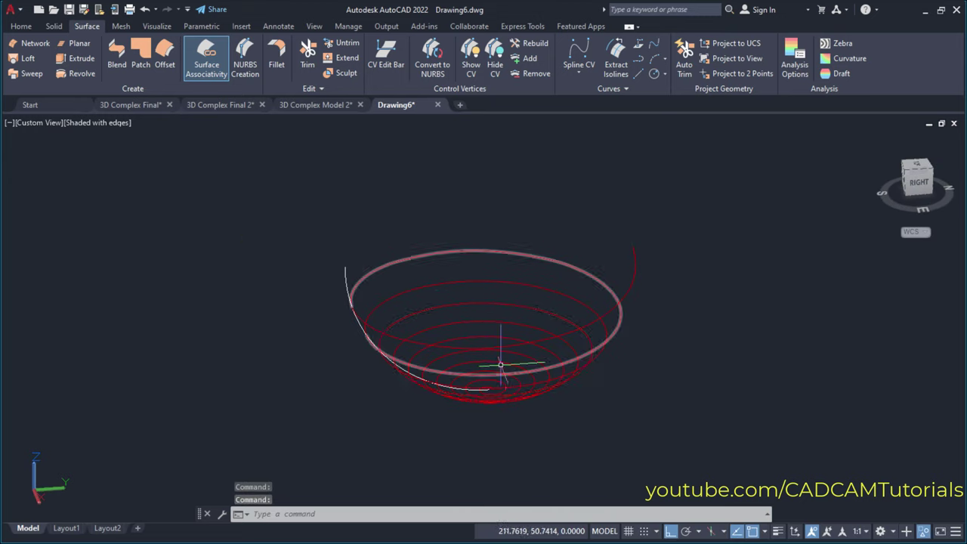
left_click(21, 26)
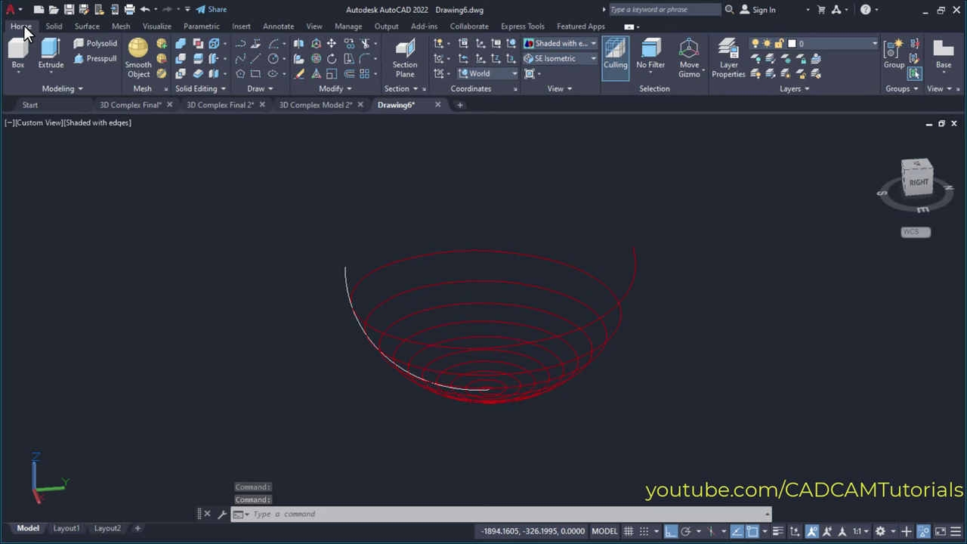
left_click(333, 89)
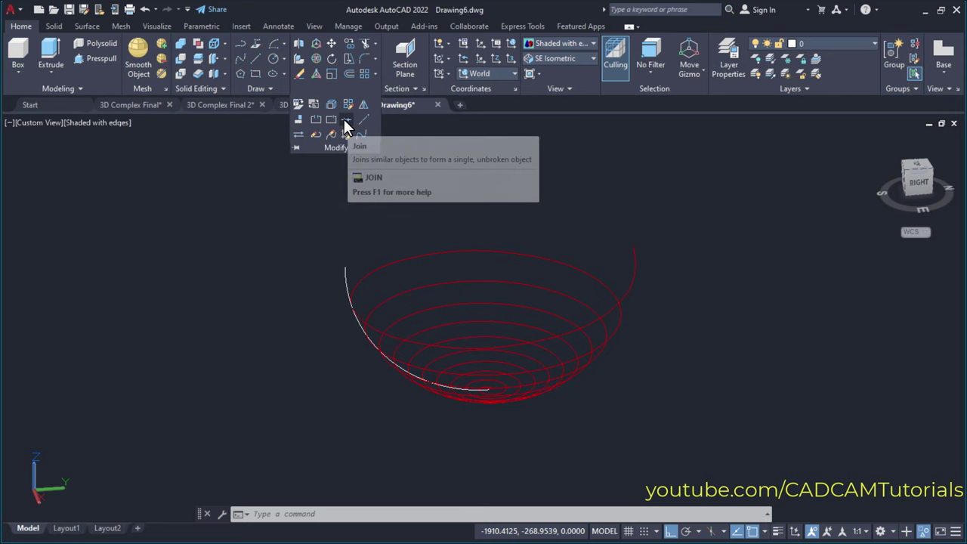
left_click(343, 118)
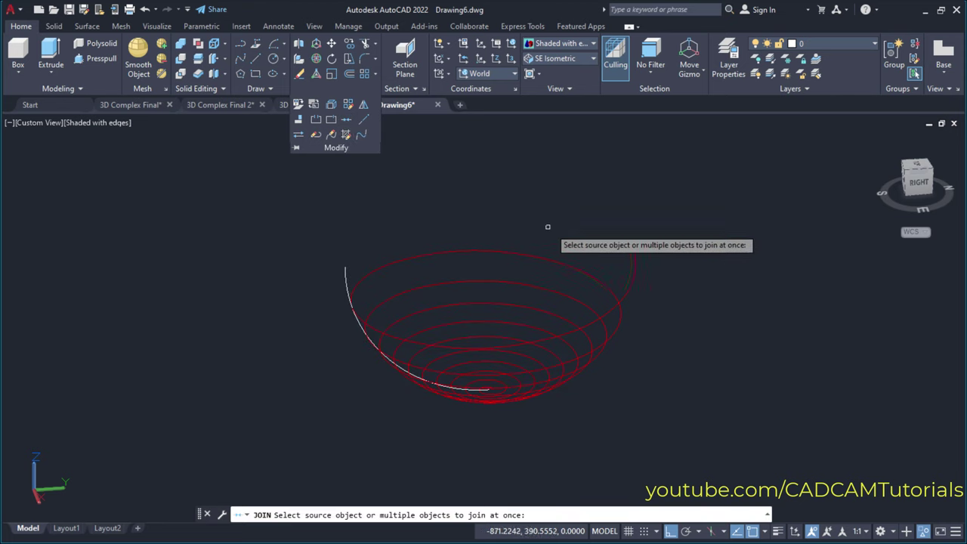
left_click(637, 206)
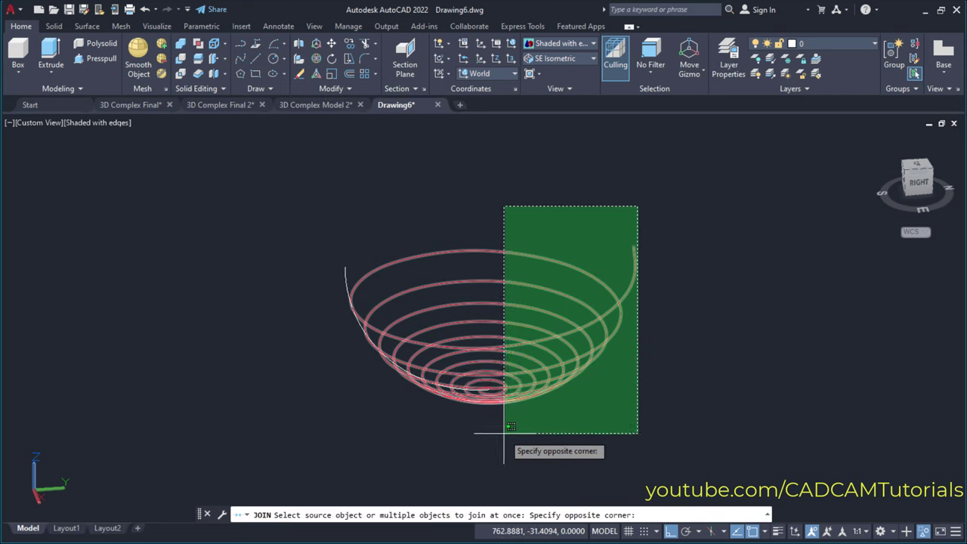
left_click(518, 431)
middle_click_drag(511, 306, 480, 366, "shift")
scroll(481, 366, "up", 5)
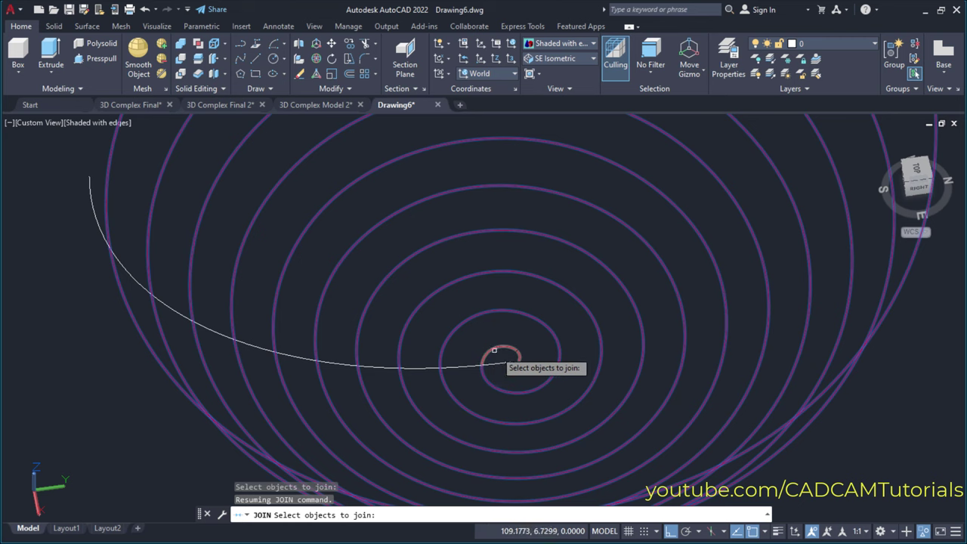
scroll(514, 344, "down", 3)
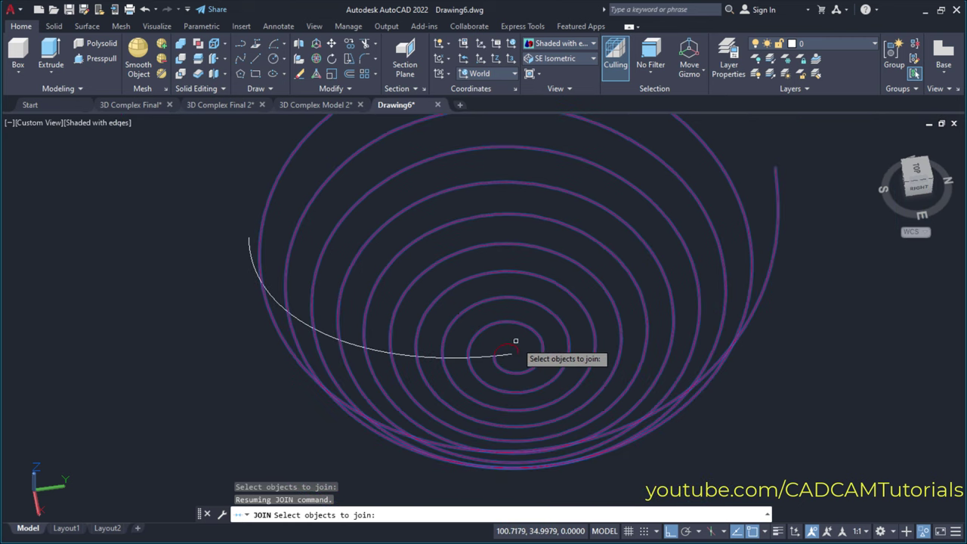
mouse_move(535, 371)
middle_mouse_down("shift")
mouse_move(530, 345)
mouse_move(528, 356)
middle_mouse_up("shift")
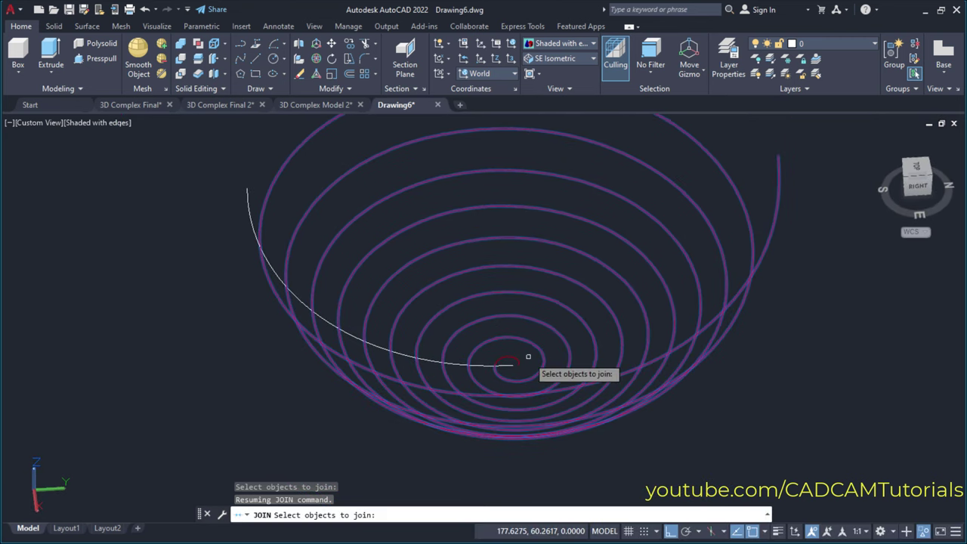
key("Return")
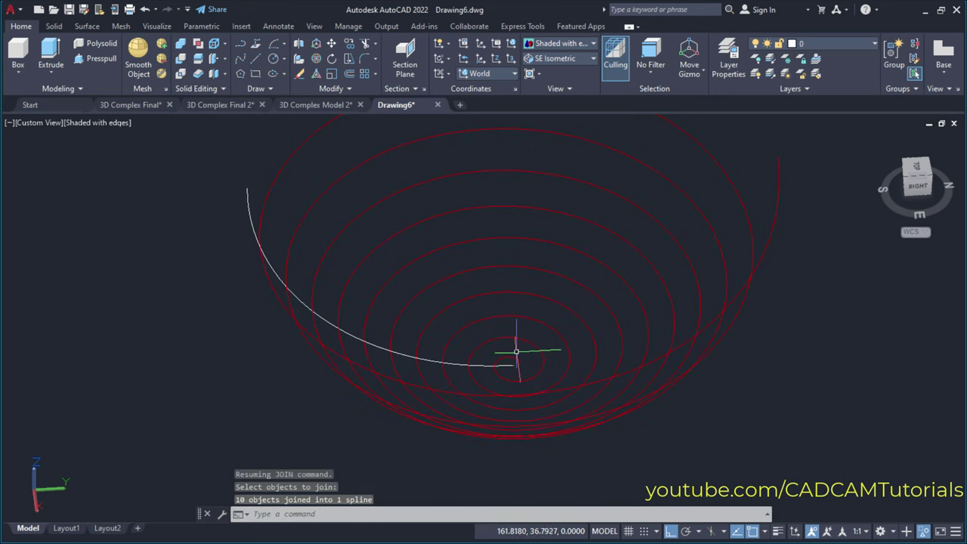
Erase the short leftover curve at the center of the spiral.
type("e")
key("Return")
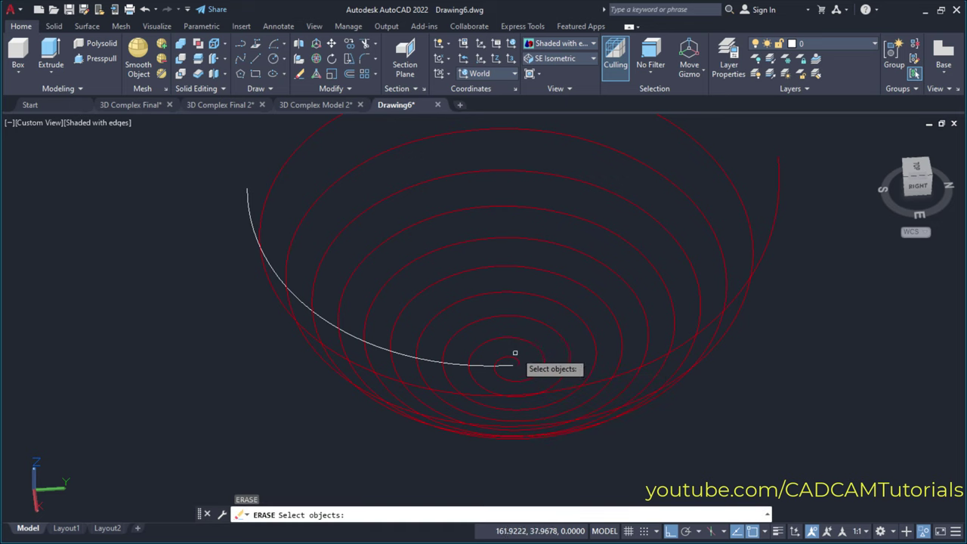
left_click(516, 356)
key("Return")
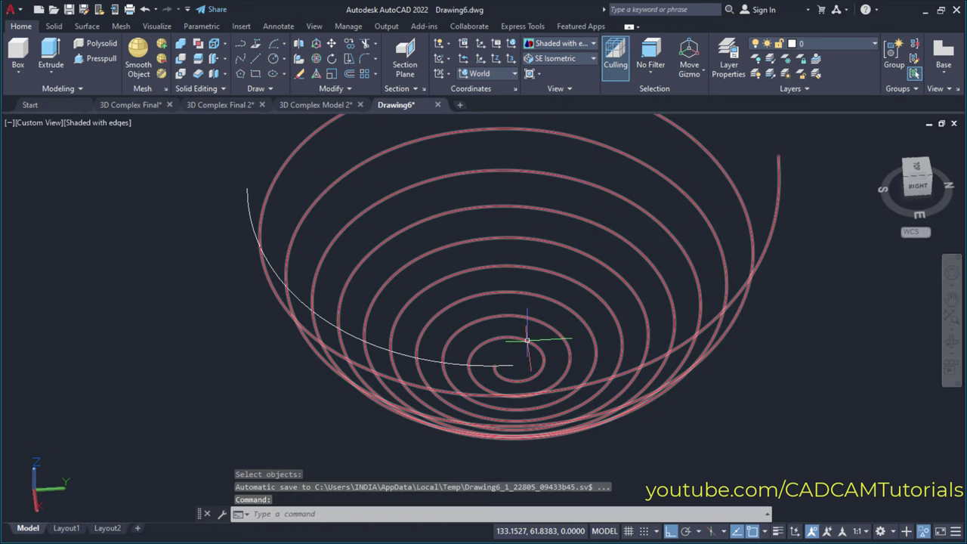
Draw a circle of radius 10 in the empty space beside the basket's profile arc, outside the spiral.
scroll(514, 363, "down", 2)
middle_click_drag(529, 340, 534, 319, "shift")
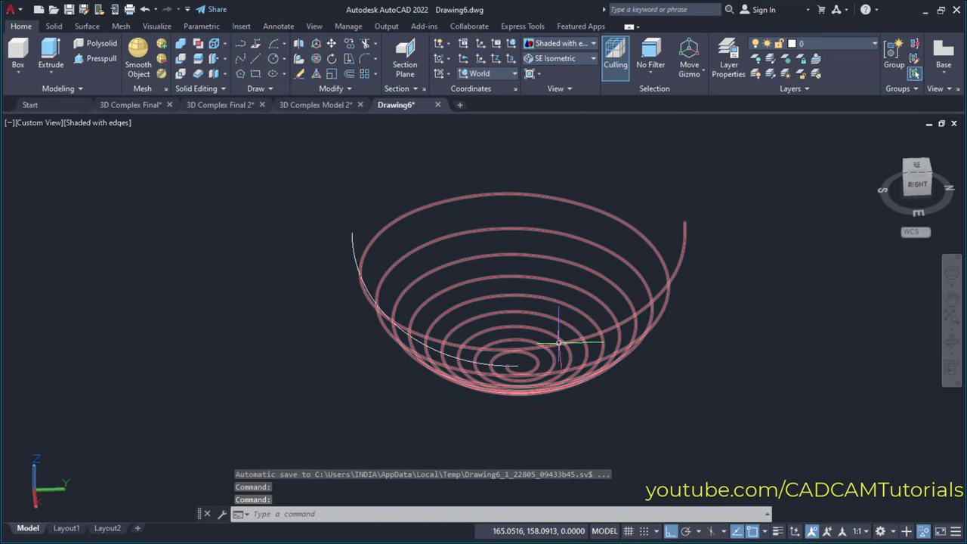
middle_click_drag(571, 361, 604, 370, "shift")
scroll(595, 304, "up", 2)
middle_click_drag(595, 305, 514, 289, "shift")
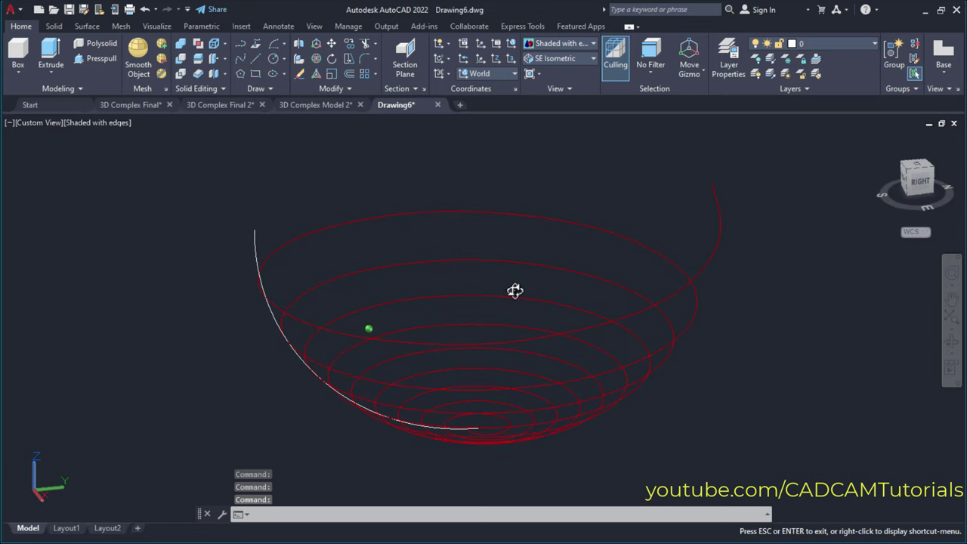
middle_click_drag(354, 304, 402, 316, "shift")
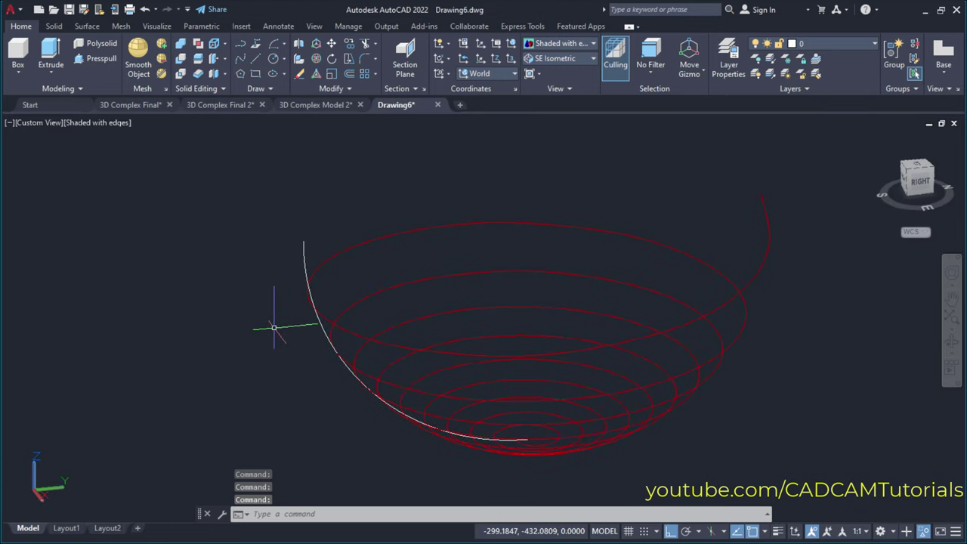
type("c")
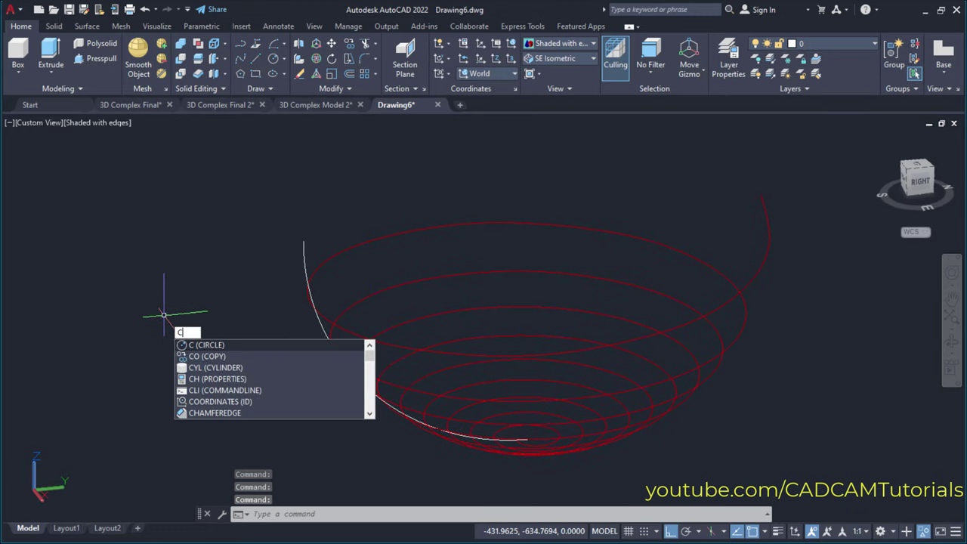
key("Return")
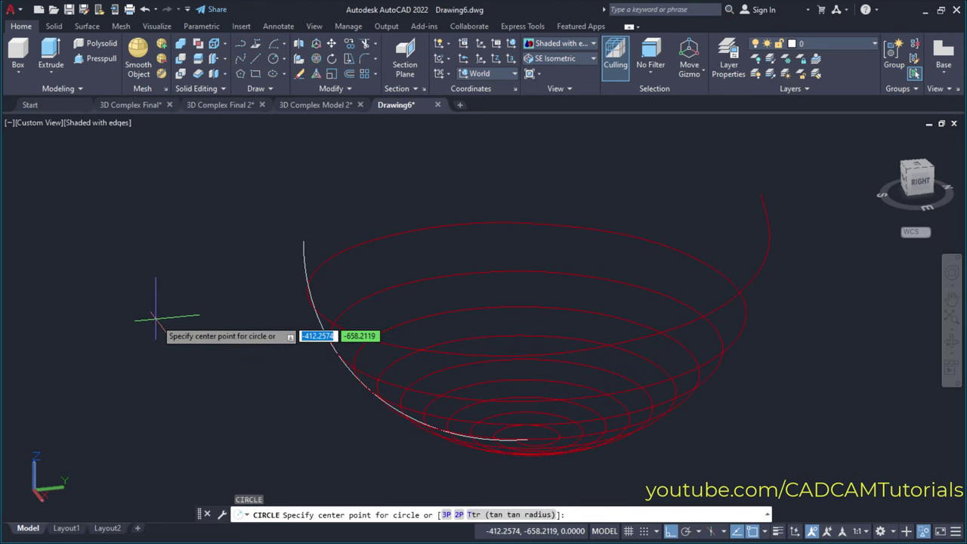
left_click(156, 317)
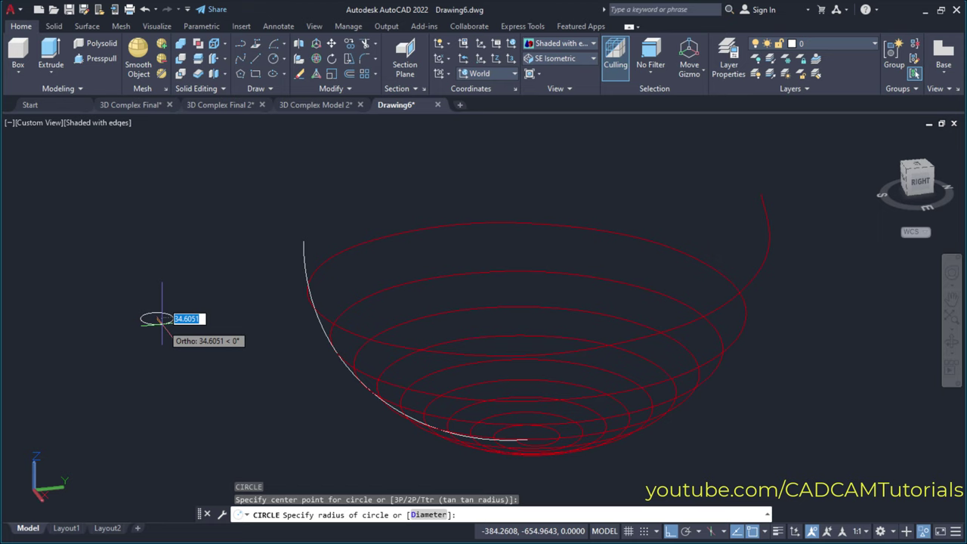
type("10")
key("Return")
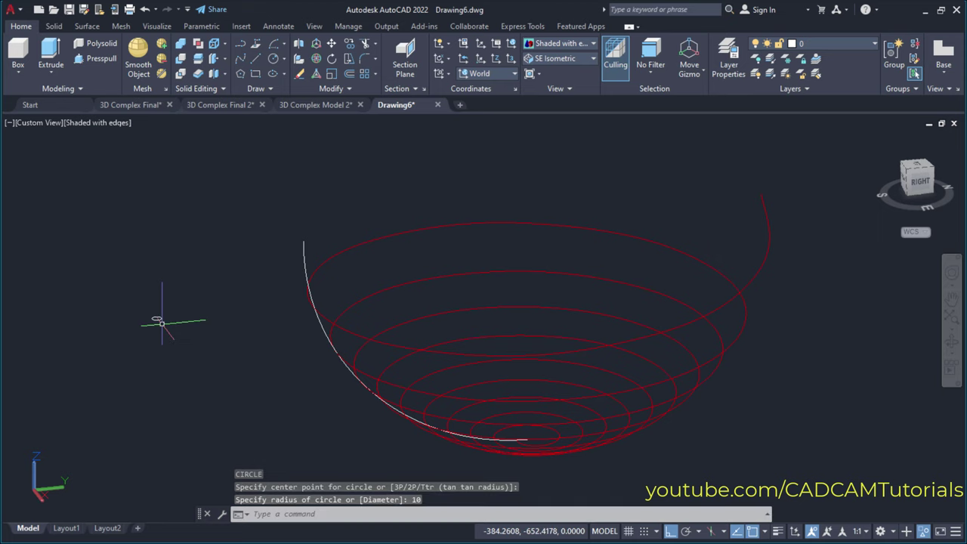
Copy the small circle straight down along Z to three spaced positions below the original.
mouse_move(378, 287)
middle_mouse_down("shift")
mouse_move(395, 283)
mouse_move(400, 305)
mouse_move(388, 305)
middle_mouse_up("shift")
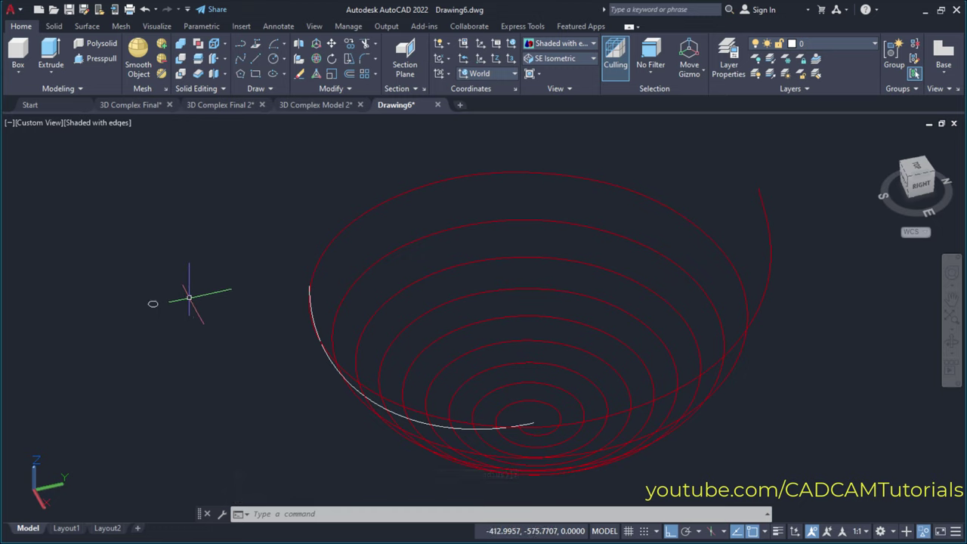
type("co")
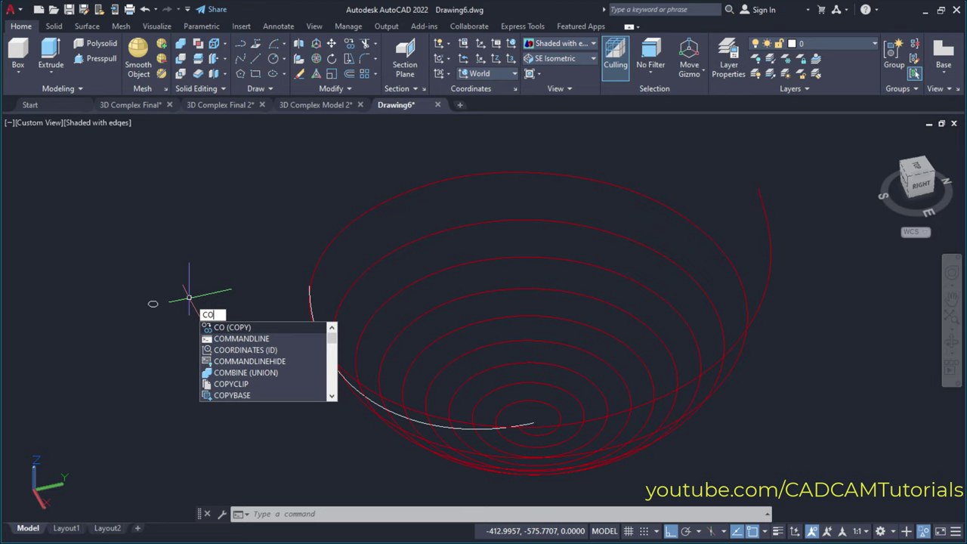
key("Return")
left_click(152, 305)
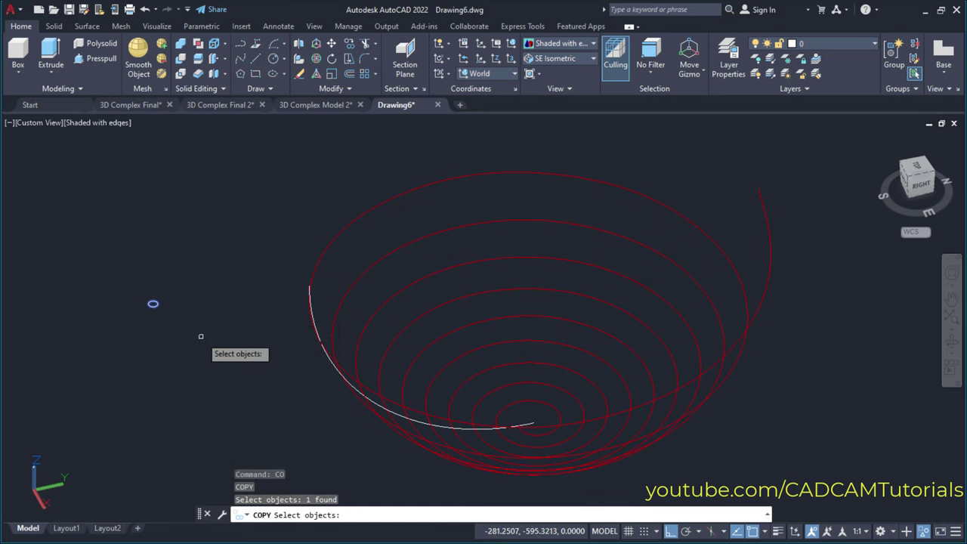
key("Return")
left_click(198, 298)
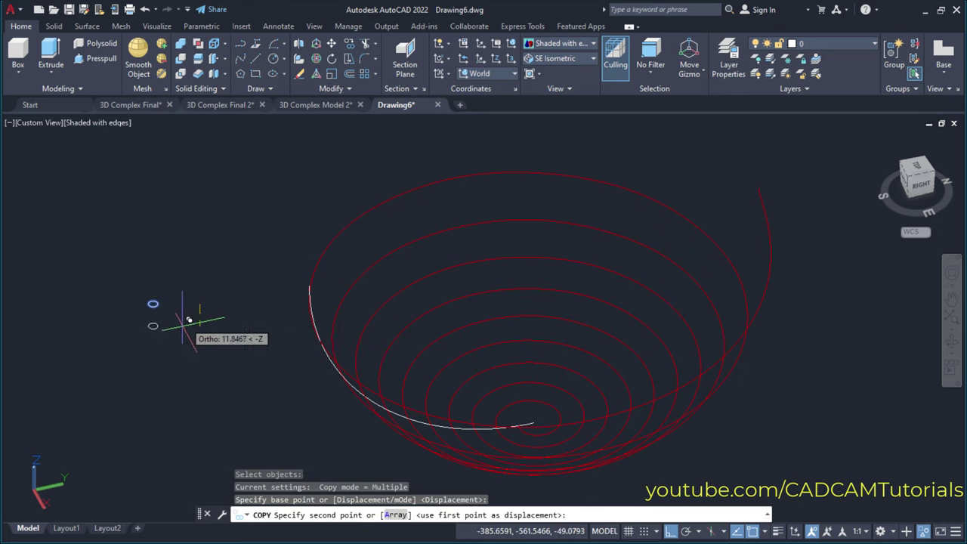
left_click(193, 349)
left_click(192, 390)
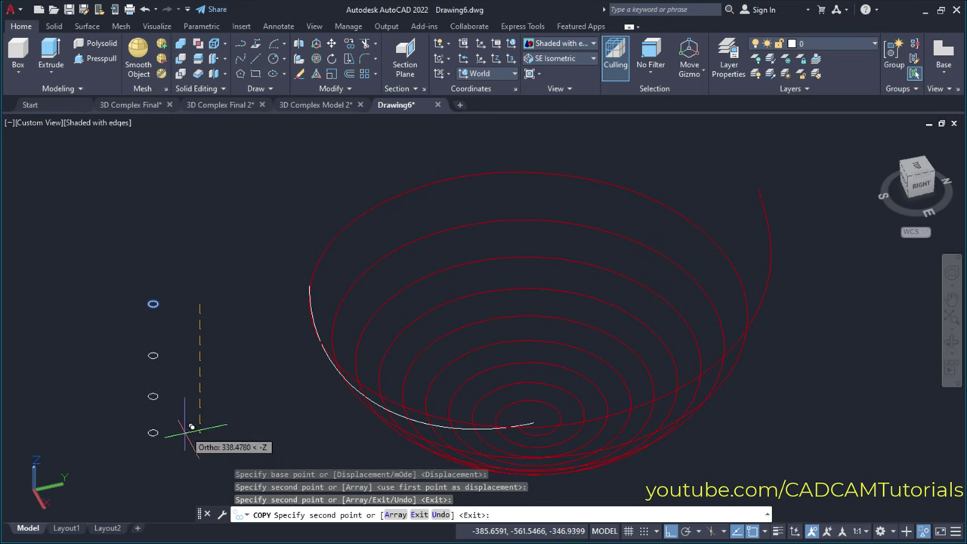
left_click(191, 428)
key("Escape")
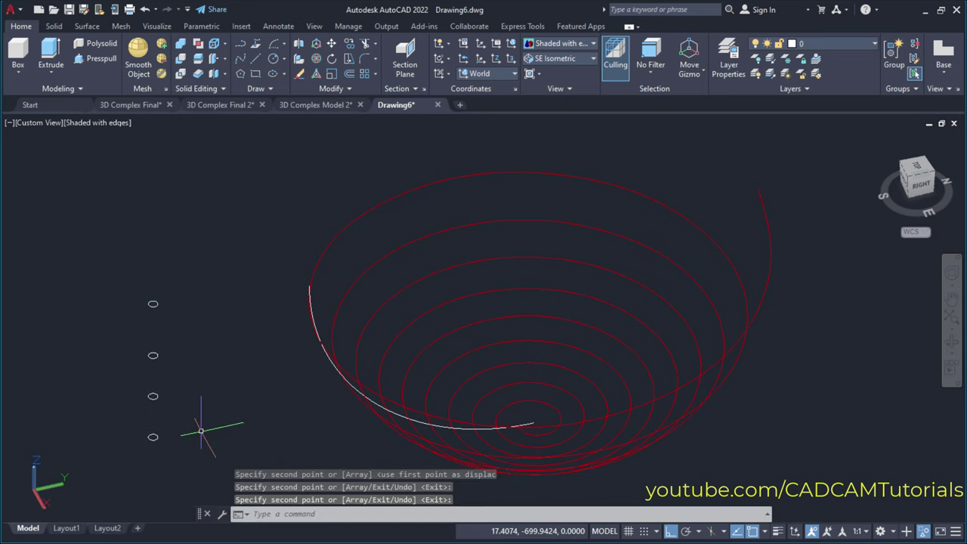
Try to sweep the topmost small circle along the joined spiral as a solid, and review the command history.
middle_click_drag(255, 405, 412, 340, "shift")
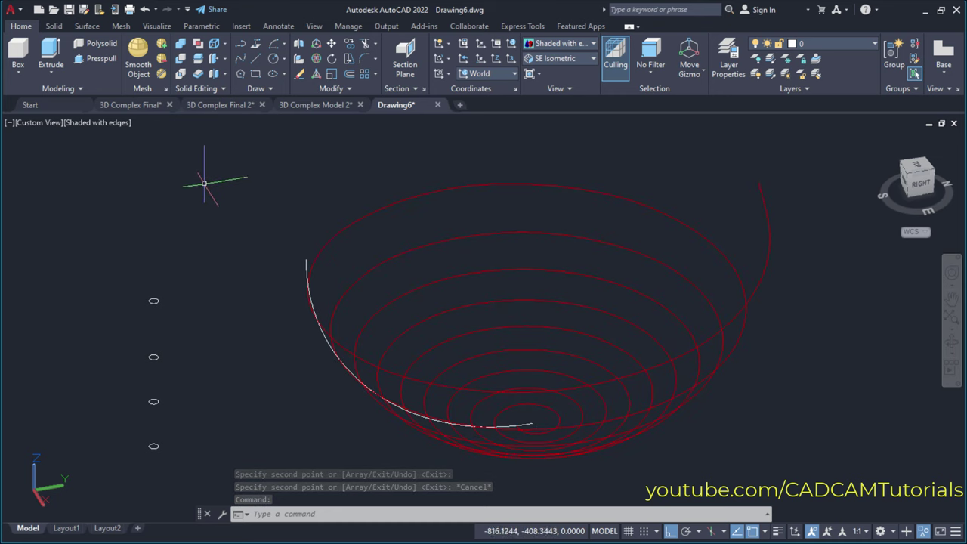
left_click(49, 71)
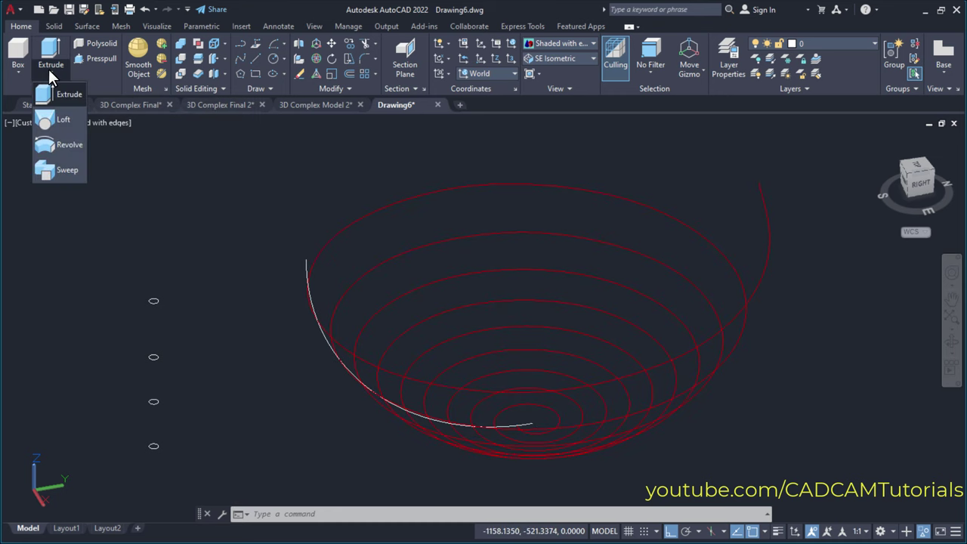
left_click(66, 171)
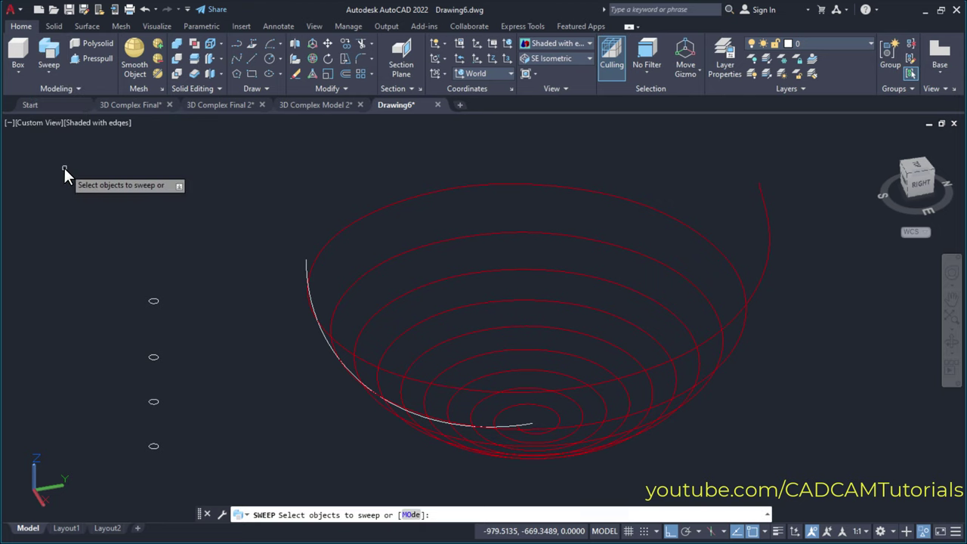
left_click(152, 301)
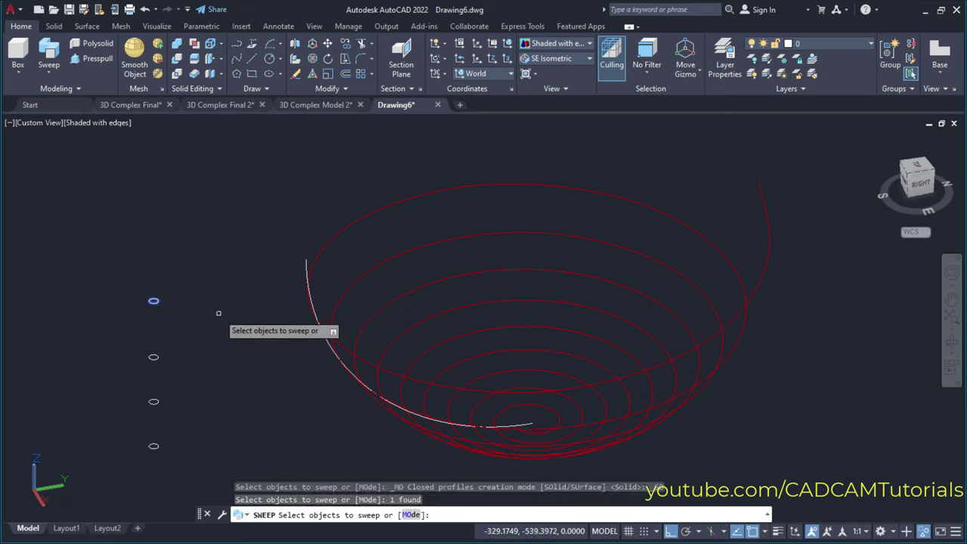
key("Return")
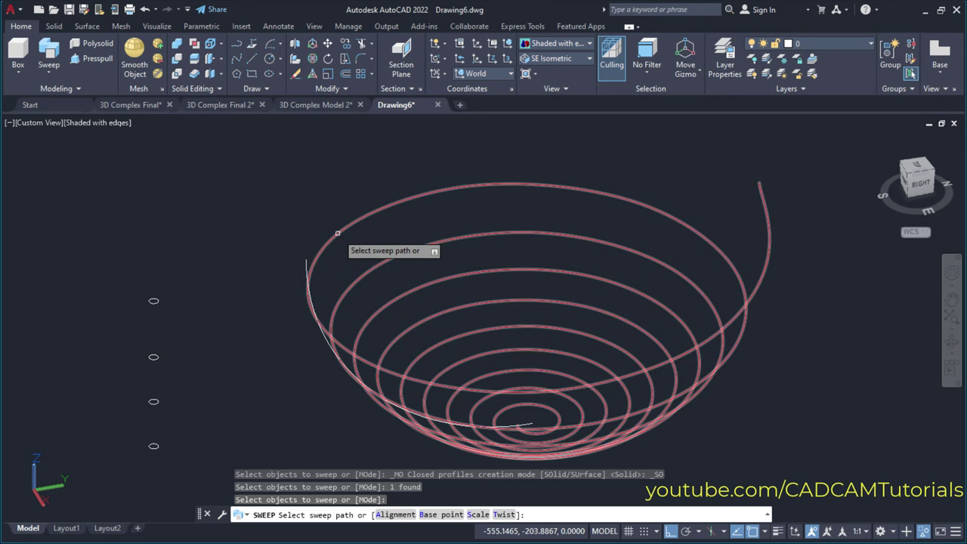
left_click(337, 232)
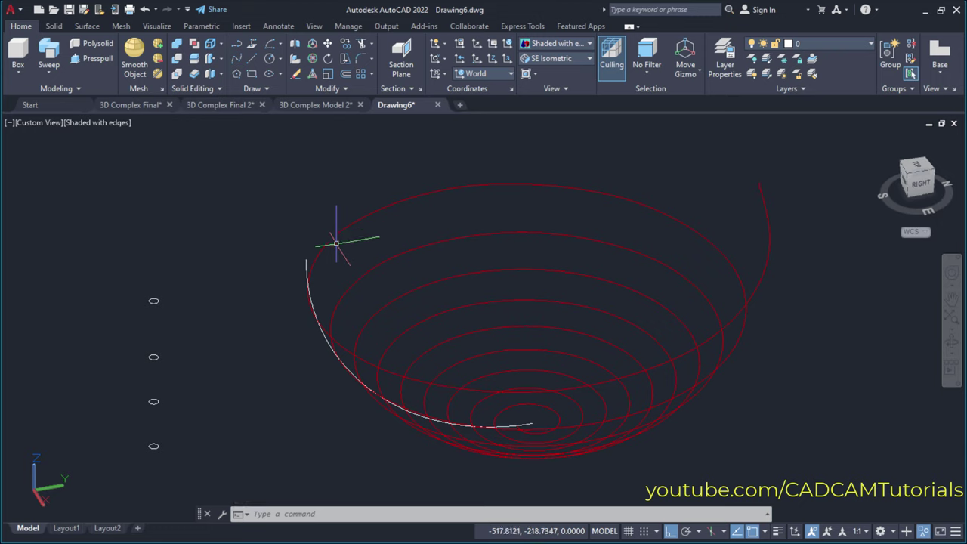
left_click(768, 515)
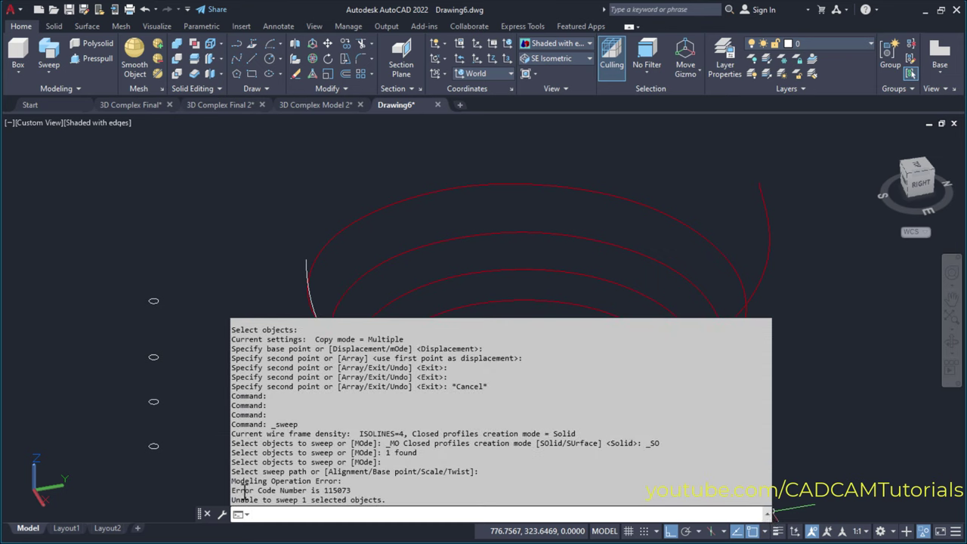
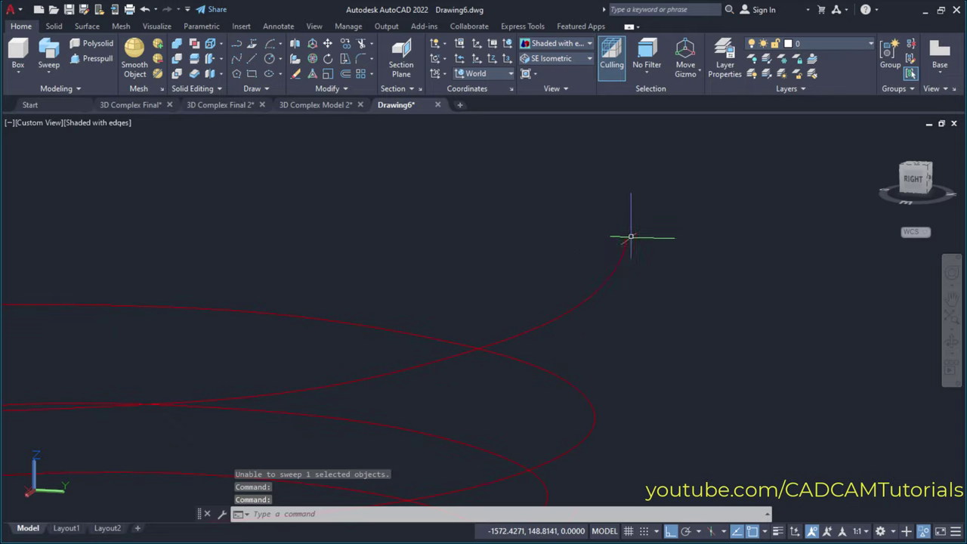
Remove four closely spaced control vertices just below the upper free end of the joined spiral.
middle_click_drag(634, 237, 647, 281, "shift")
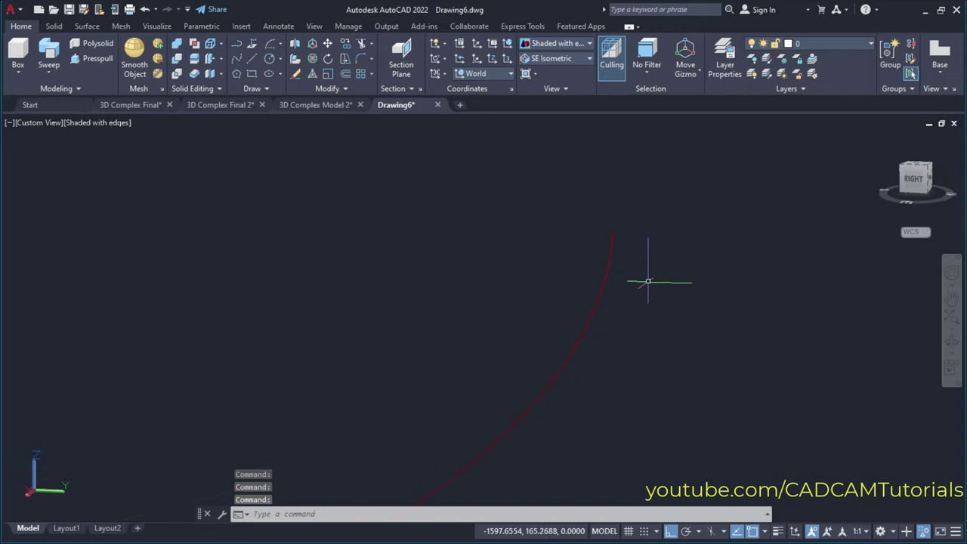
left_click(514, 424)
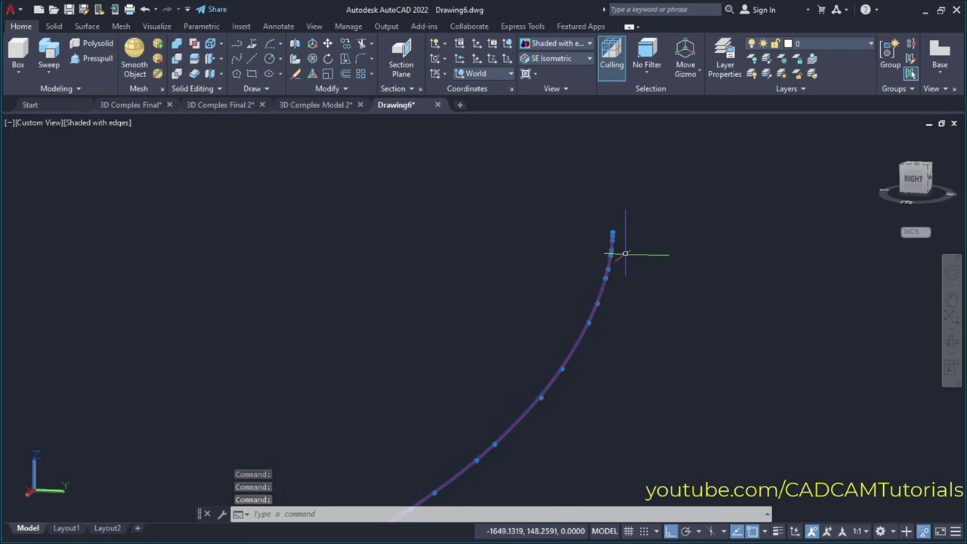
middle_click_drag(628, 247, 621, 237, "shift")
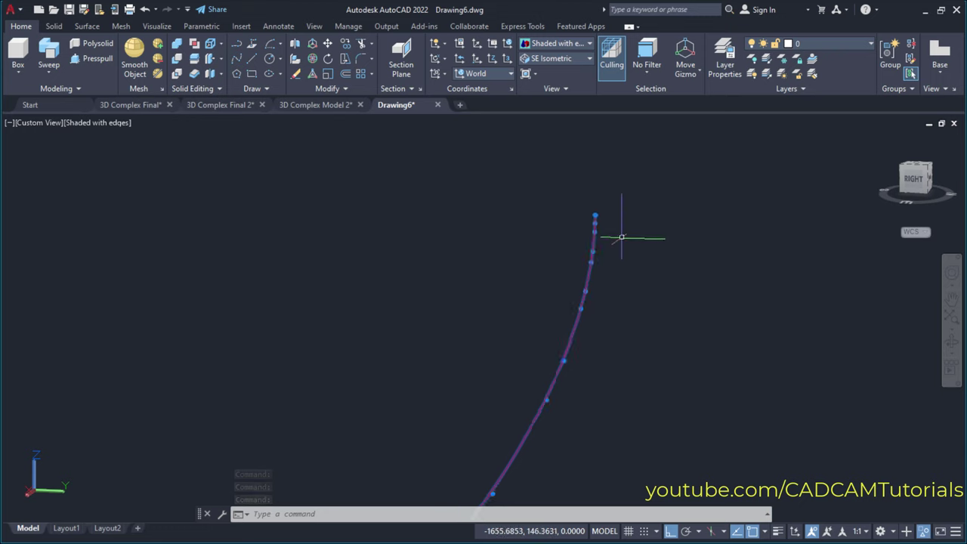
mouse_move(595, 224)
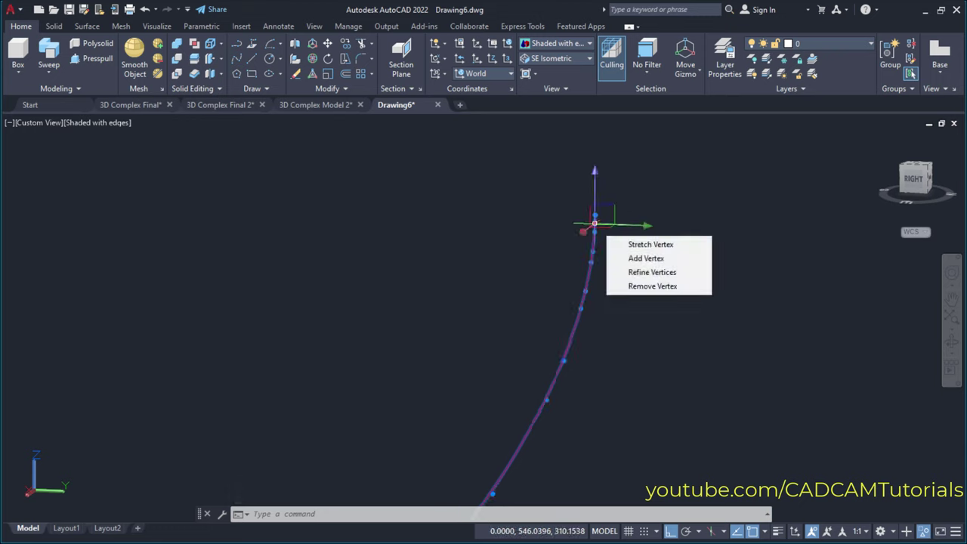
left_click(640, 289)
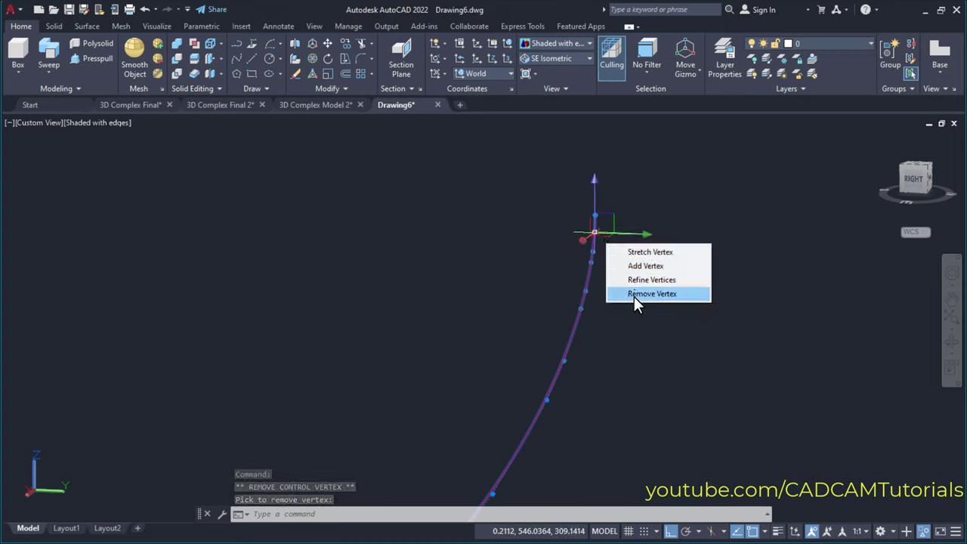
left_click(634, 295)
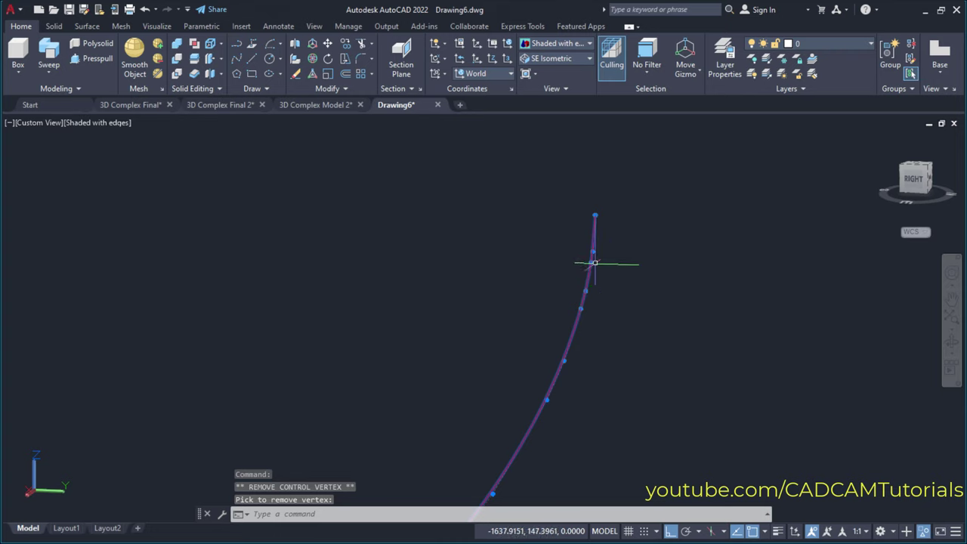
mouse_move(590, 262)
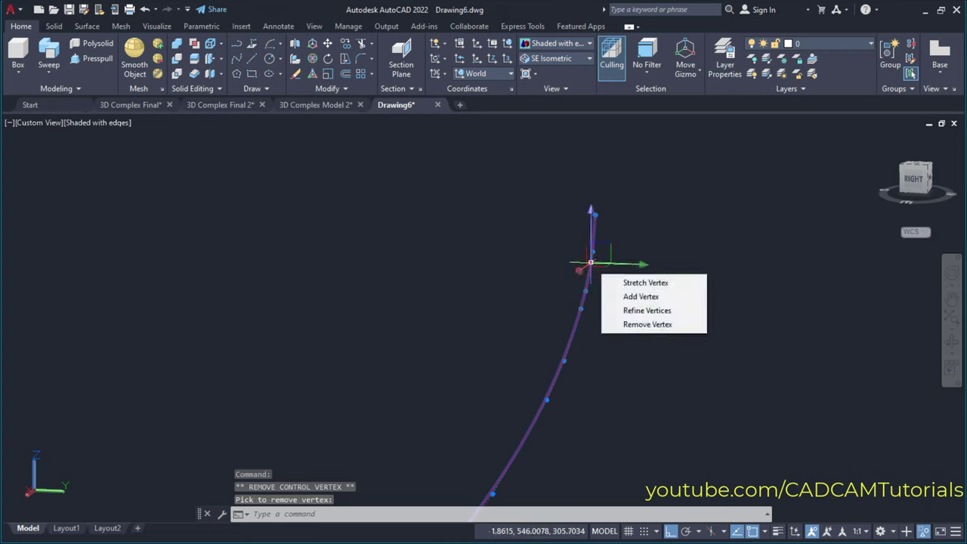
left_click(633, 324)
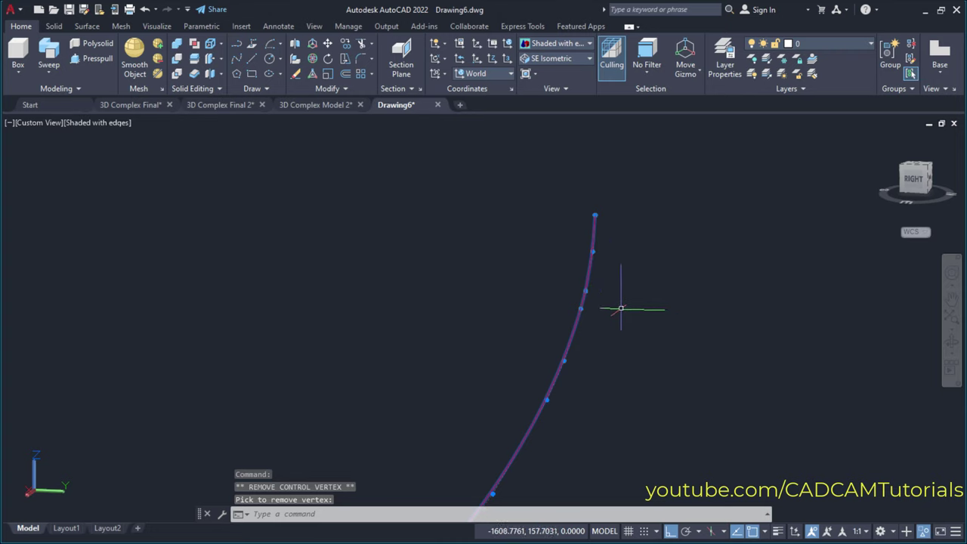
mouse_move(585, 290)
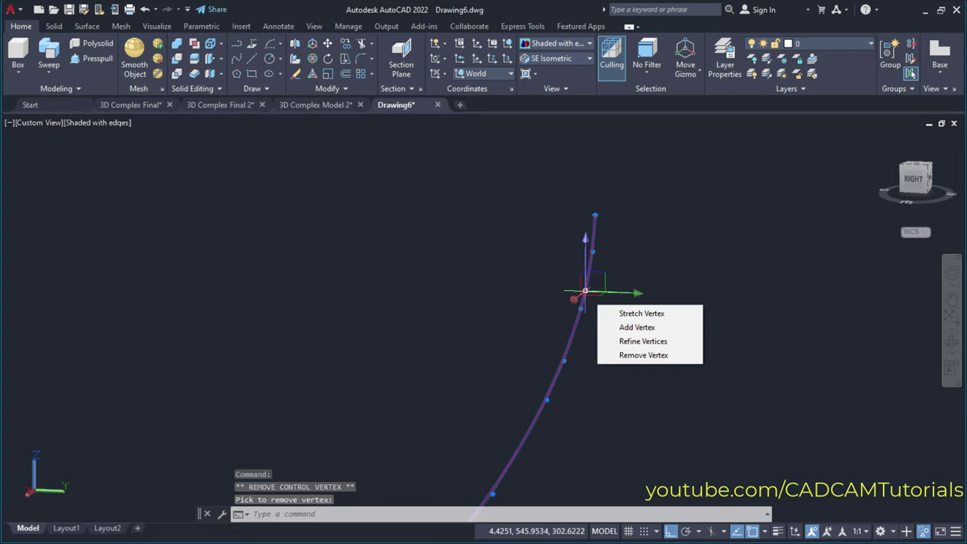
left_click(626, 353)
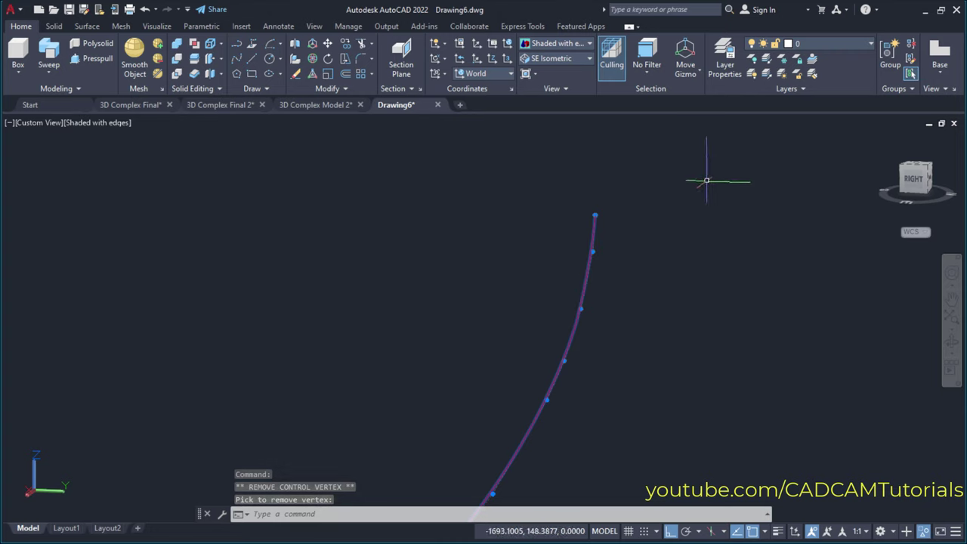
scroll(710, 230, "down", 6)
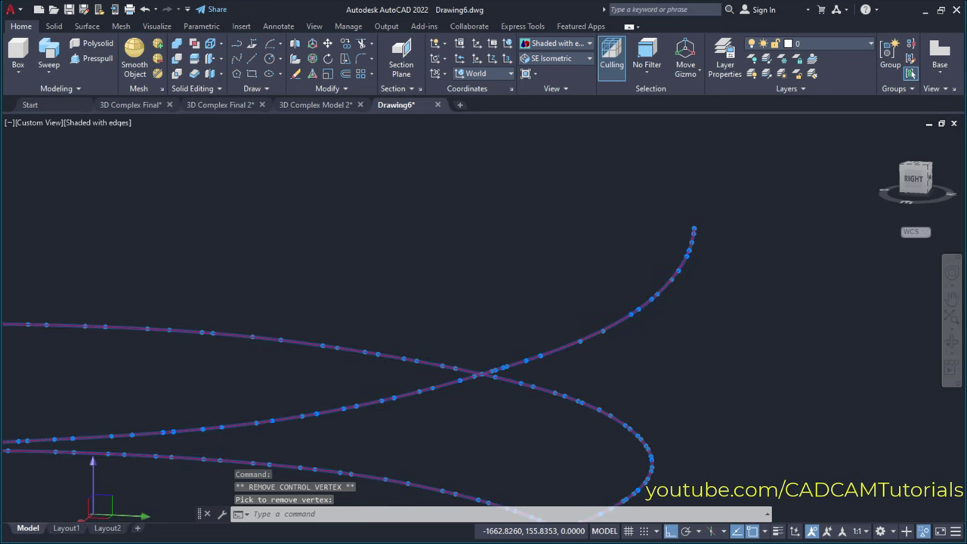
key("Escape")
Try to sweep the topmost small circle along the edited spiral as a solid.
middle_click_drag(606, 280, 509, 287, "shift")
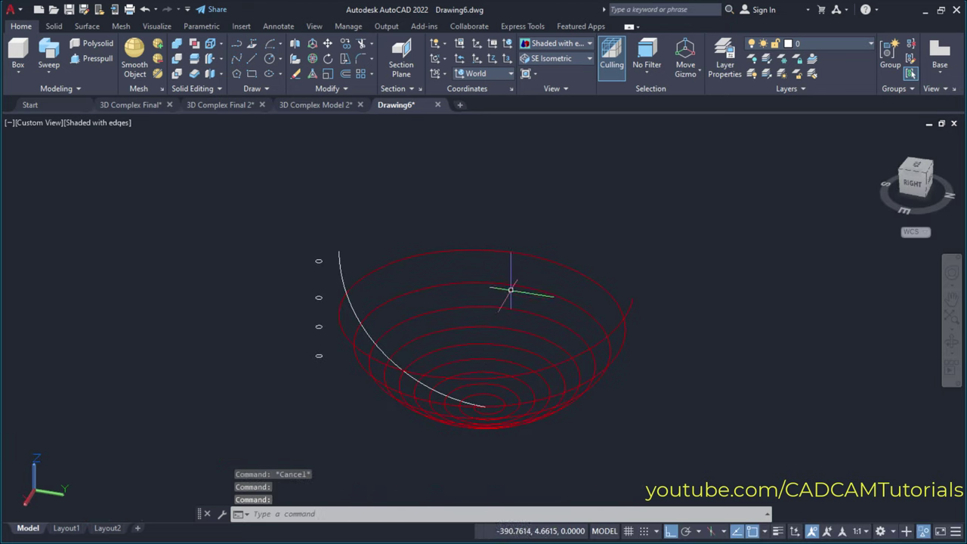
scroll(518, 281, "up", 2)
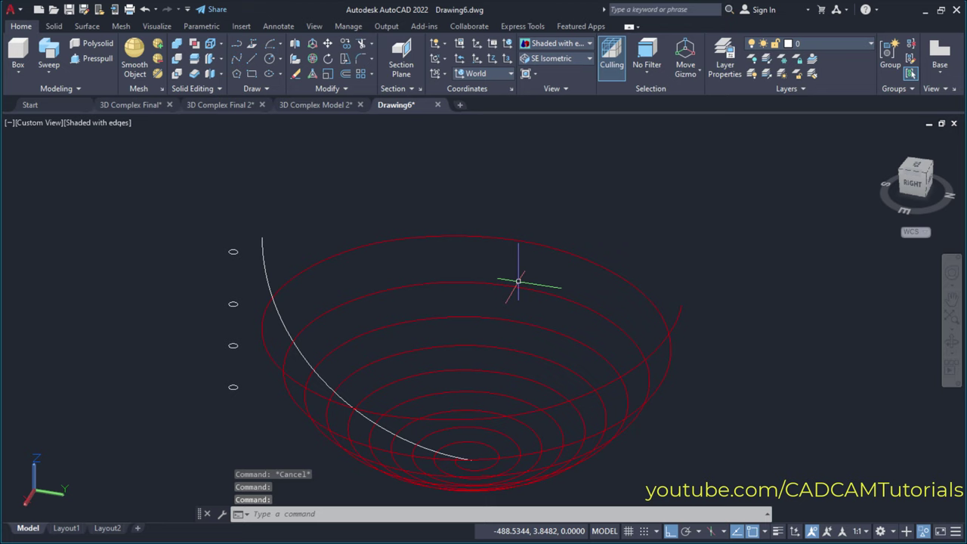
left_click(51, 54)
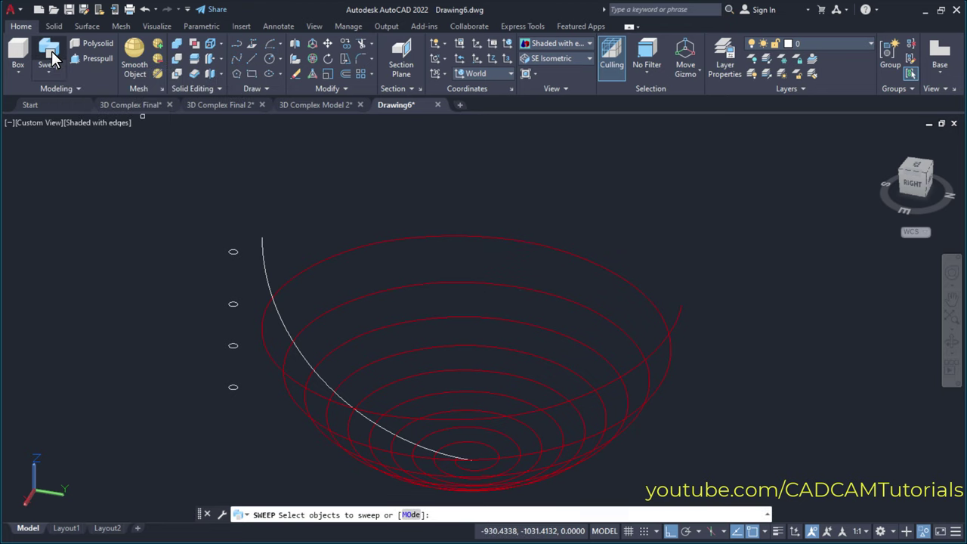
left_click(233, 252)
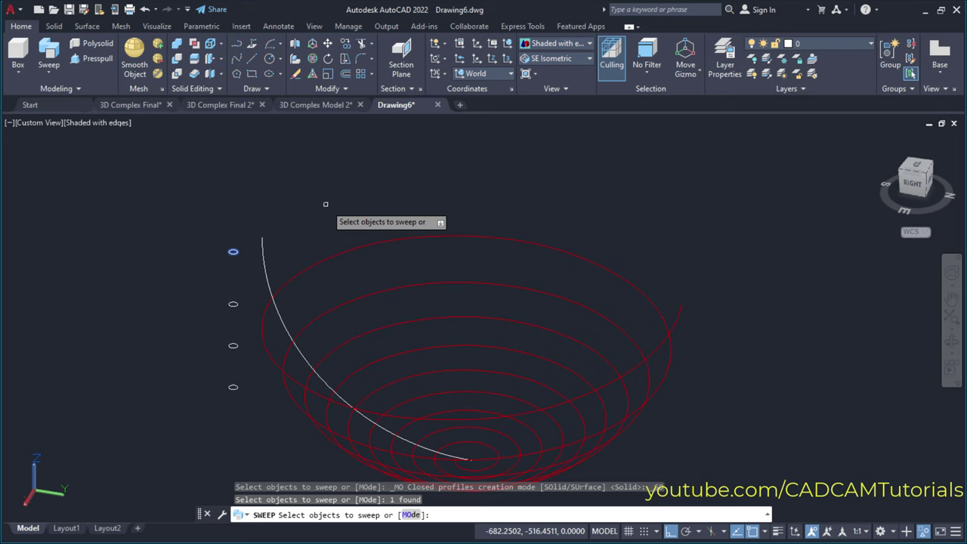
key("Return")
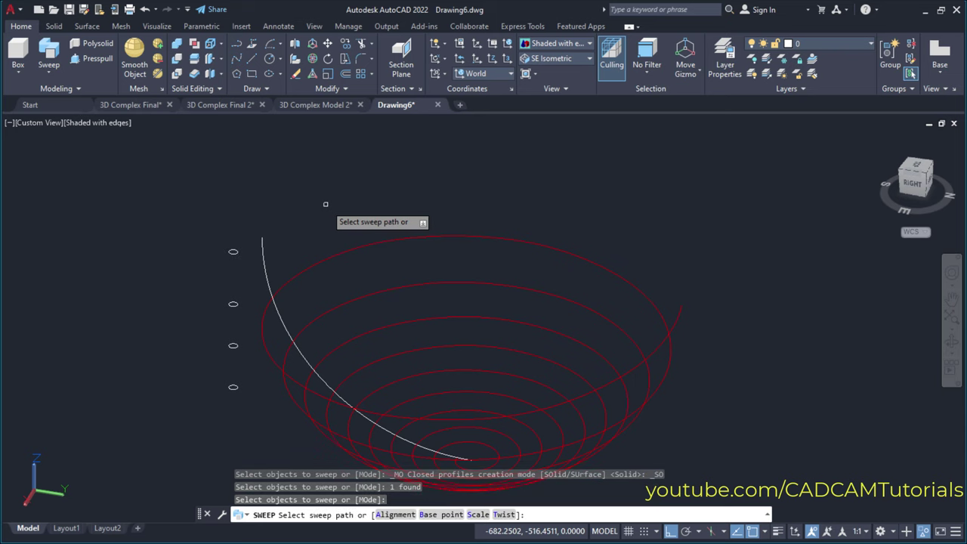
left_click(326, 259)
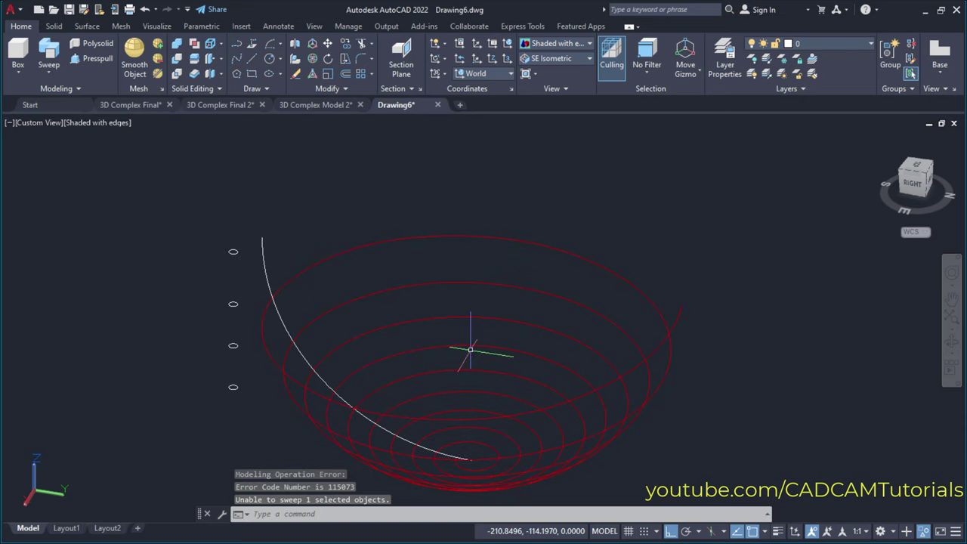
Remove two more control vertices near the spiral's upper free end and clear the selection.
scroll(687, 334, "up", 4)
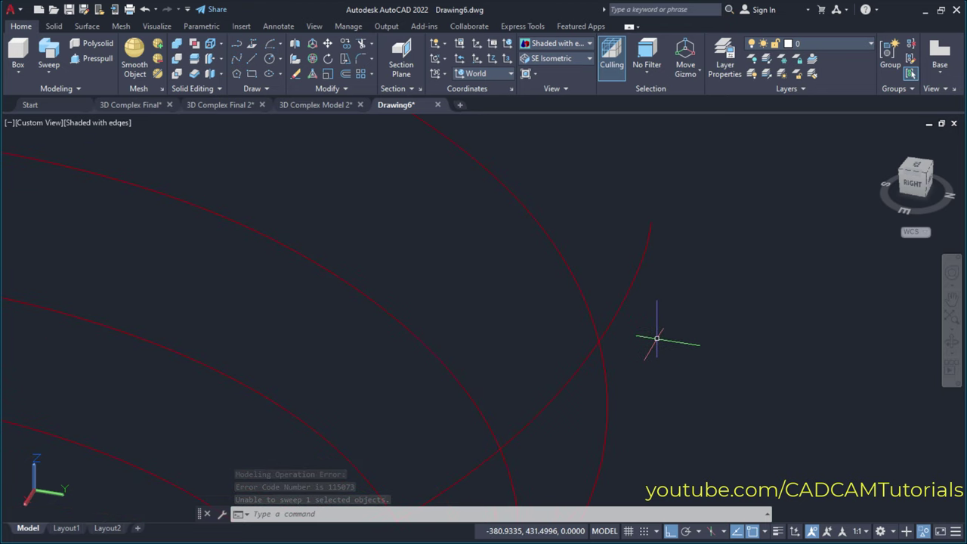
key("ctrl+a")
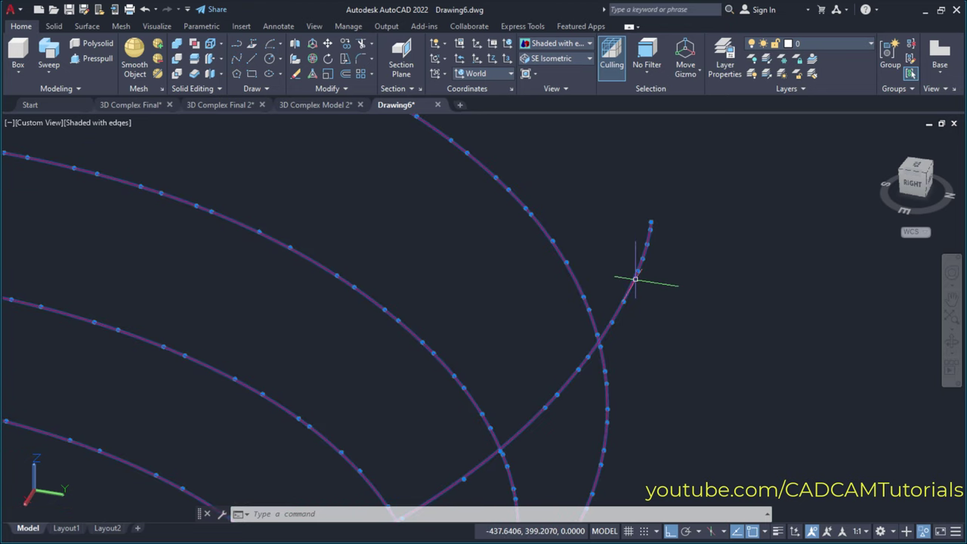
scroll(669, 252, "up", 1)
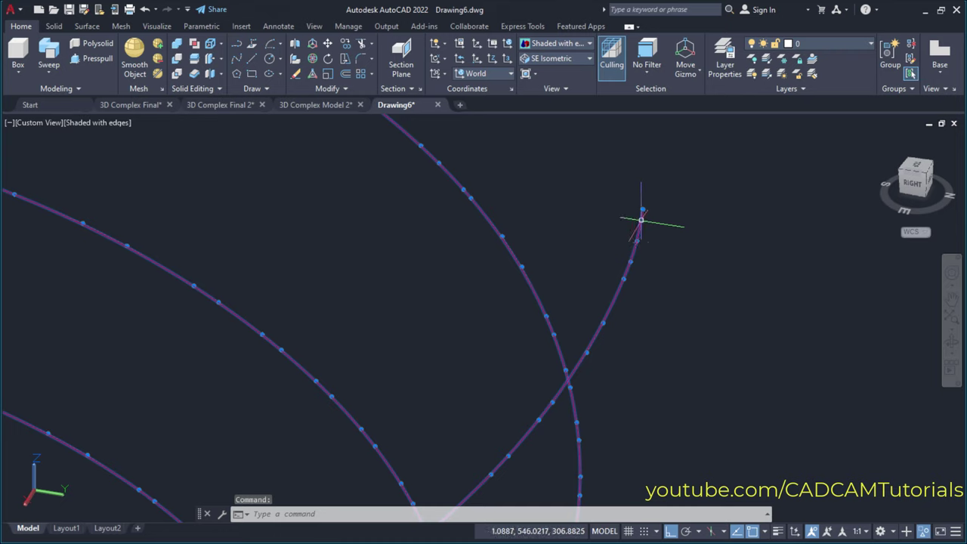
mouse_move(641, 220)
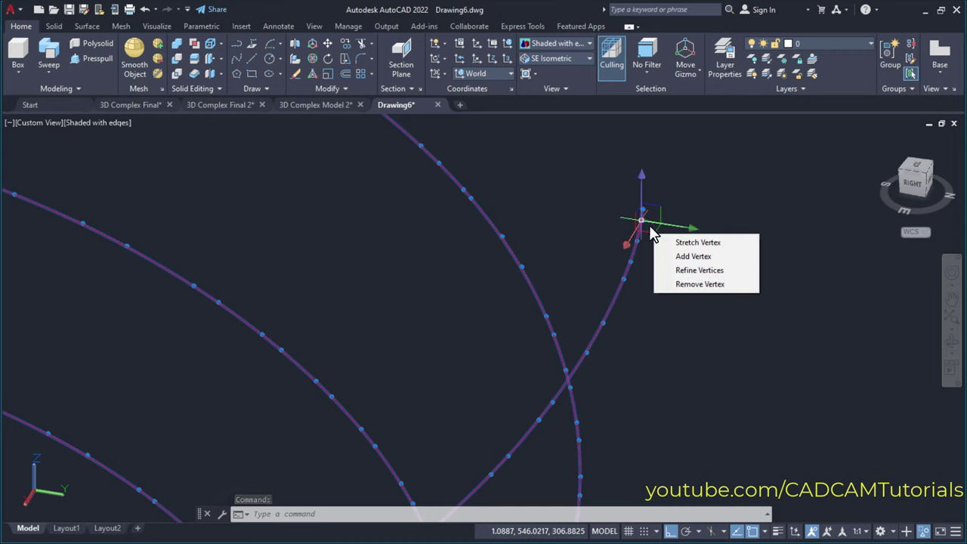
left_click(698, 284)
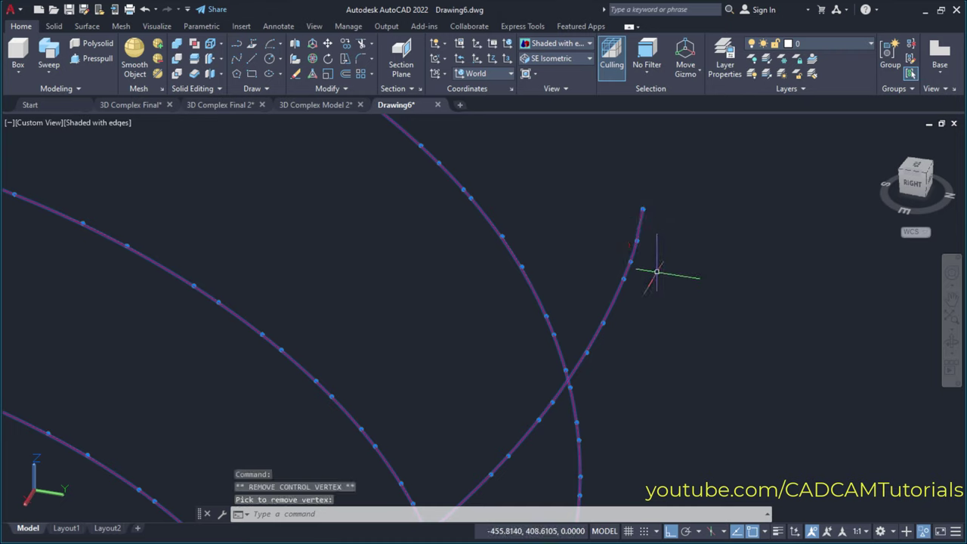
mouse_move(629, 262)
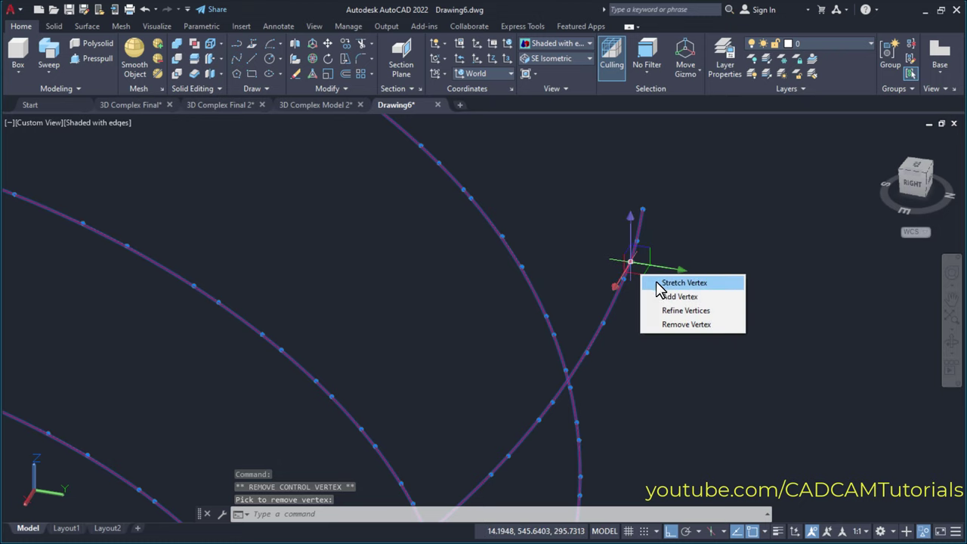
left_click(682, 325)
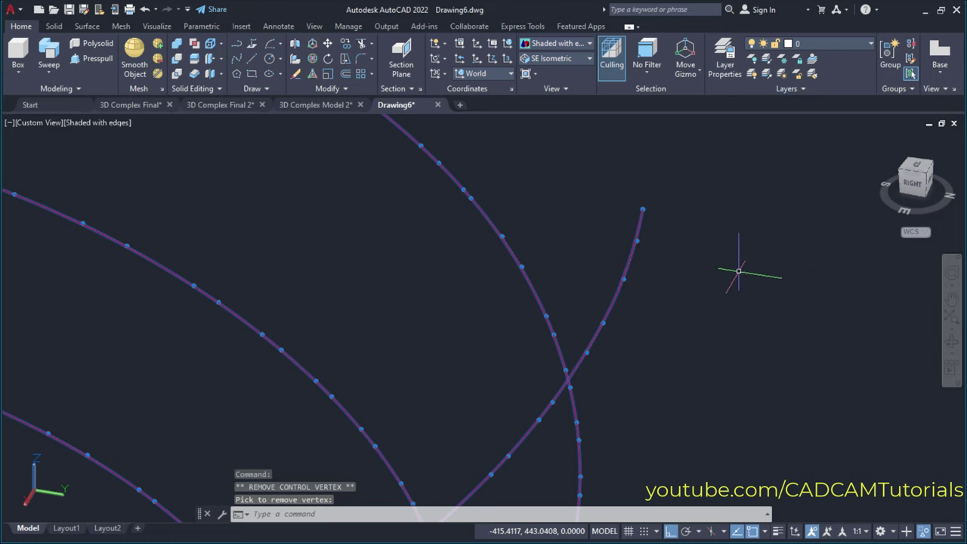
scroll(594, 225, "down", 8)
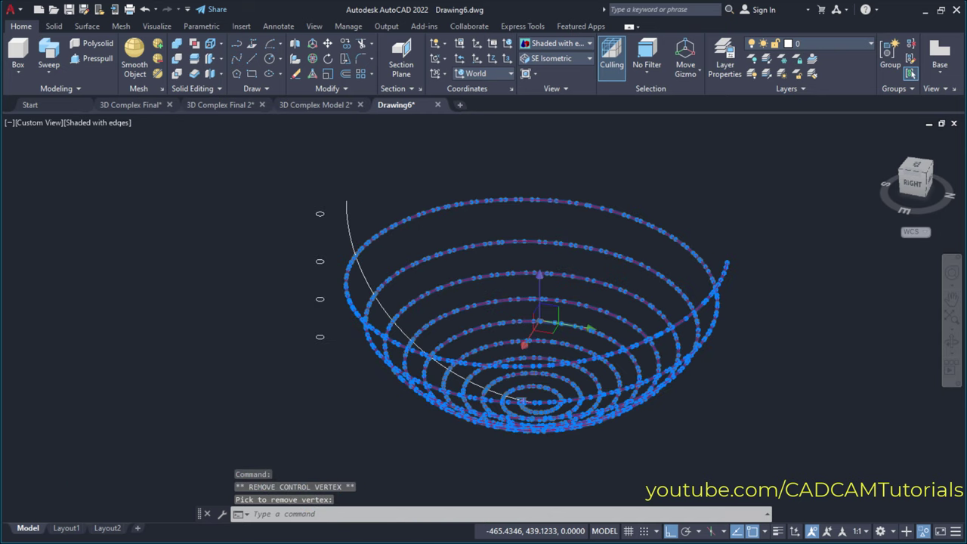
middle_click_drag(634, 224, 577, 237)
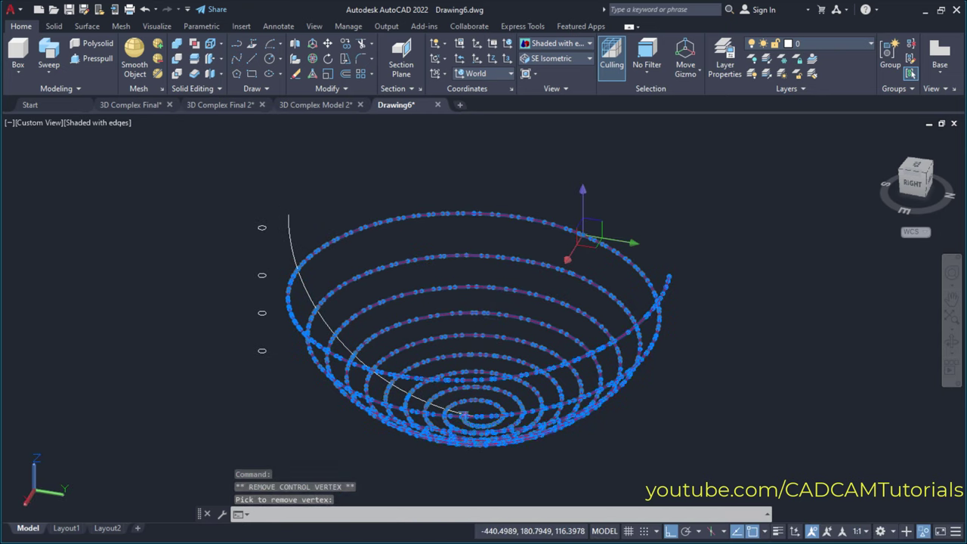
key("Escape")
key("Escape")
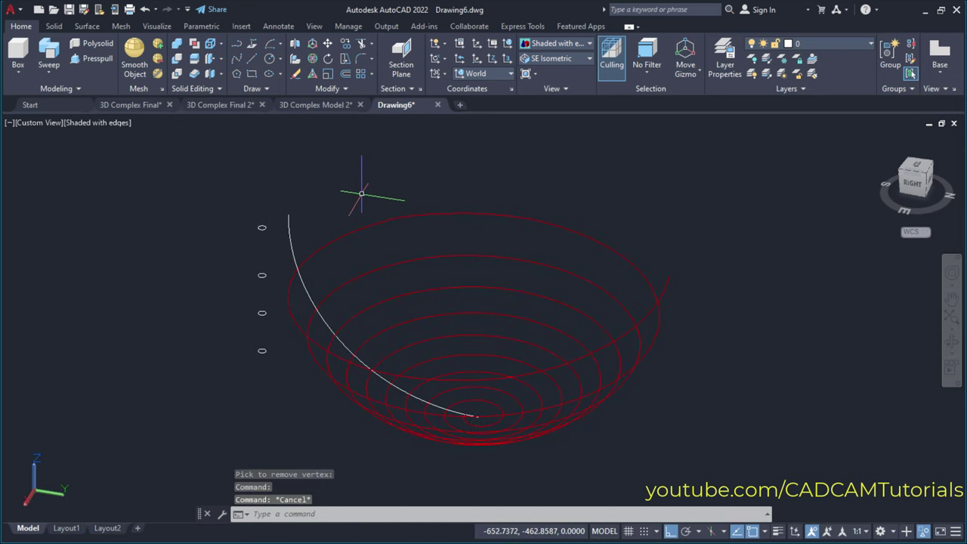
Sweep the topmost small circle along the bowl-shaped spiral to form the solid wire coil.
left_click(50, 53)
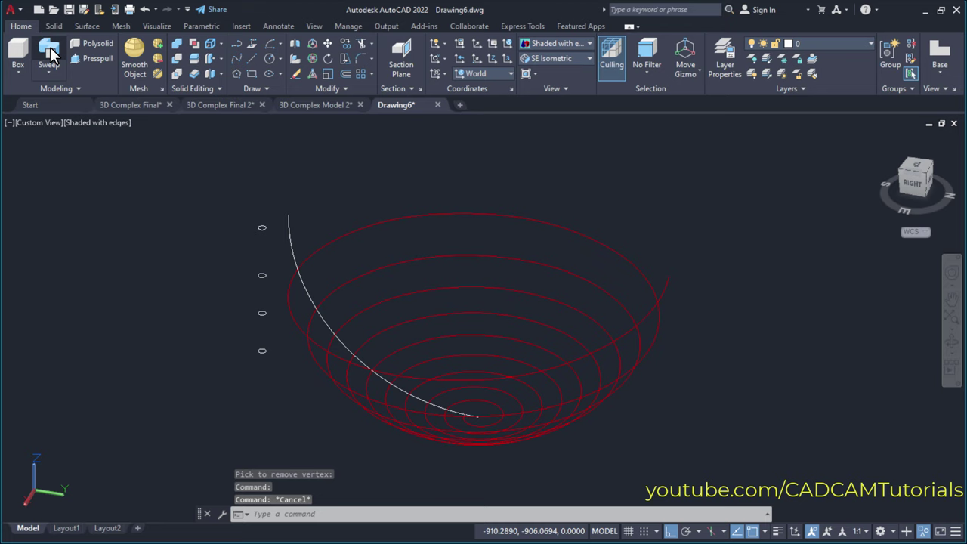
left_click(263, 227)
key("Return")
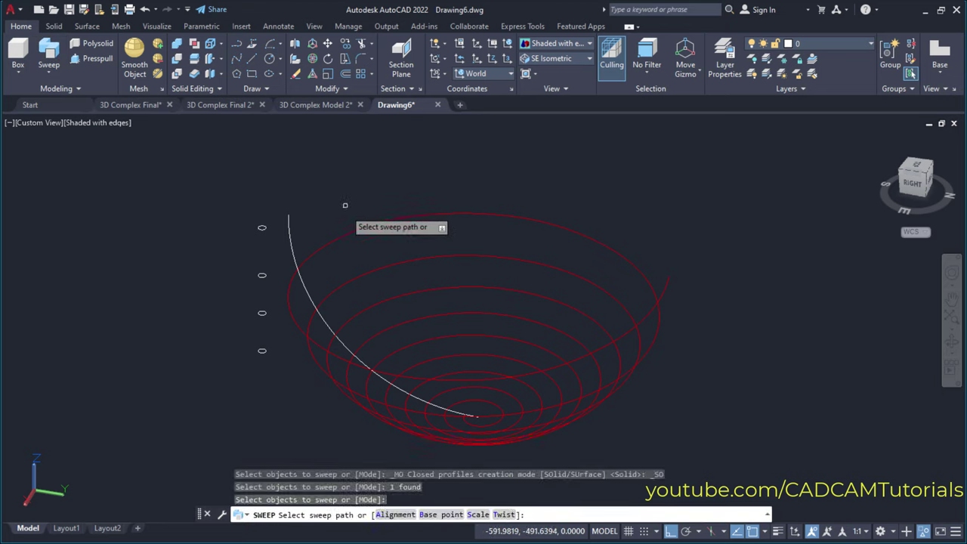
left_click(345, 234)
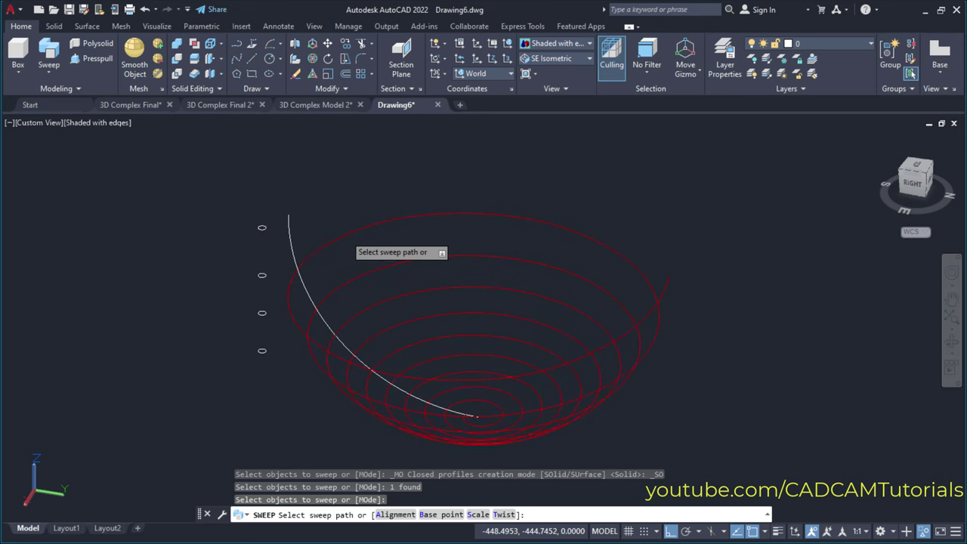
left_click(348, 234)
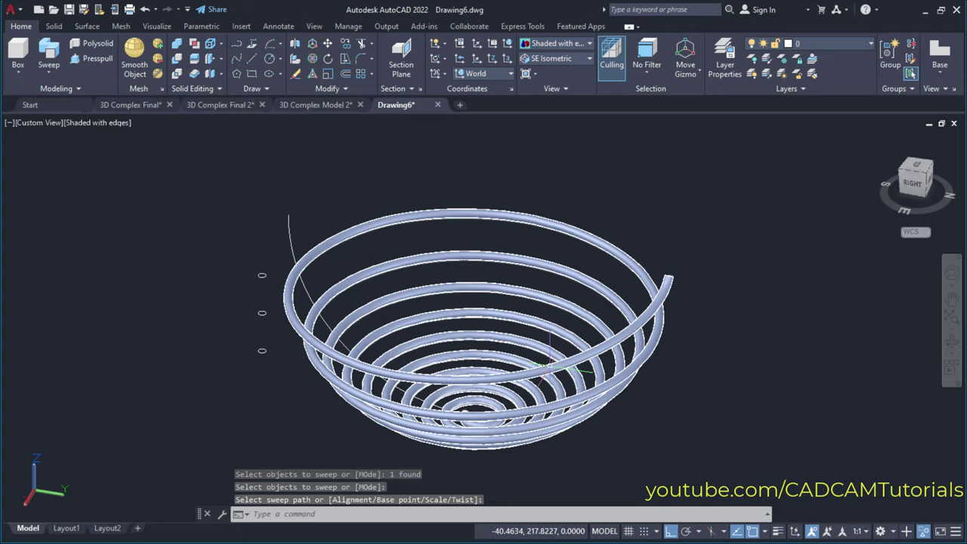
middle_click_drag(549, 368, 581, 423, "shift")
left_click(584, 428)
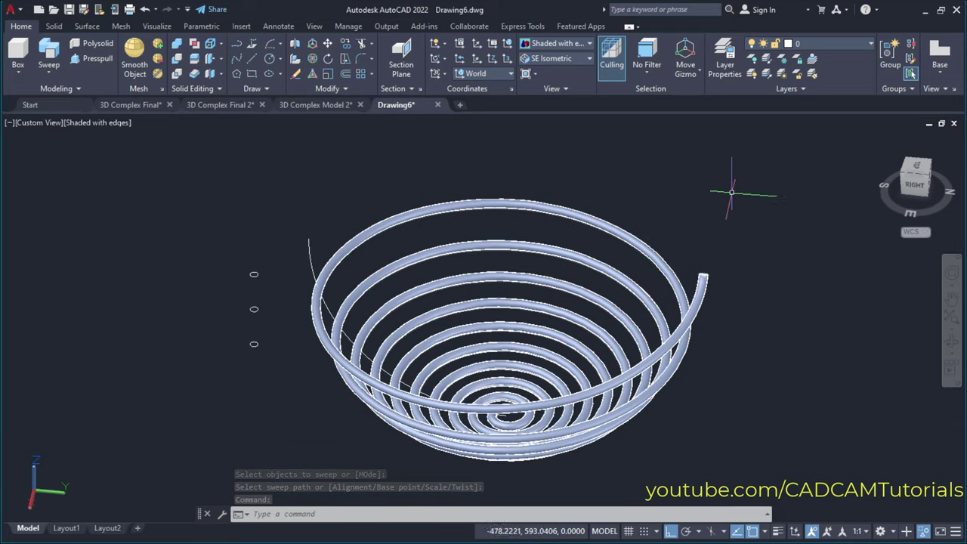
Draw a circle of radius 500 at rim height, centred on the bowl-shaped coil's axis.
scroll(518, 173, "up", 2)
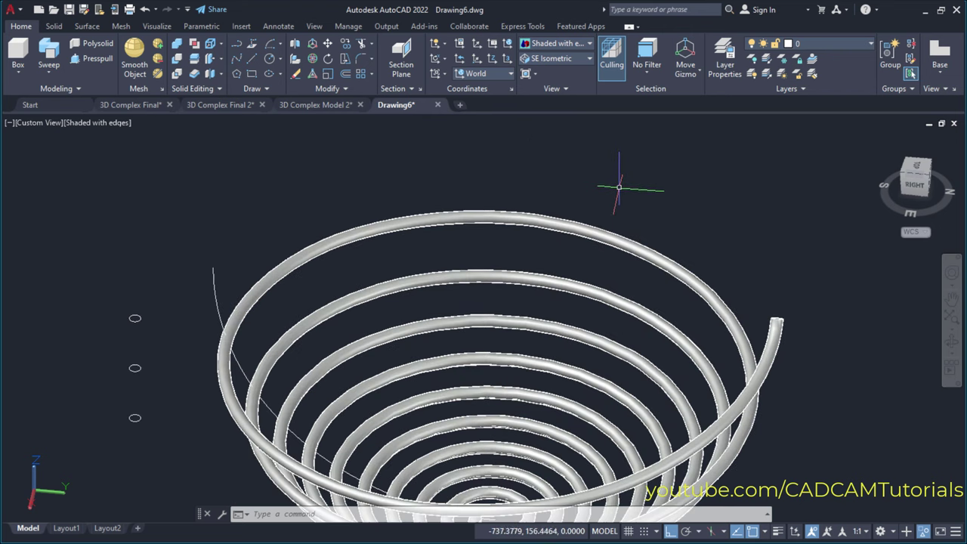
middle_click_drag(622, 186, 615, 177)
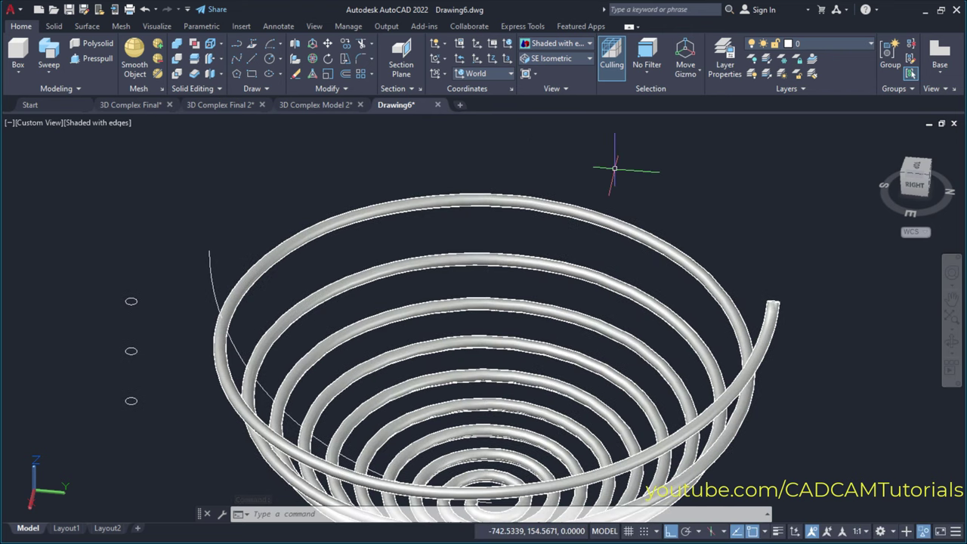
key("Return")
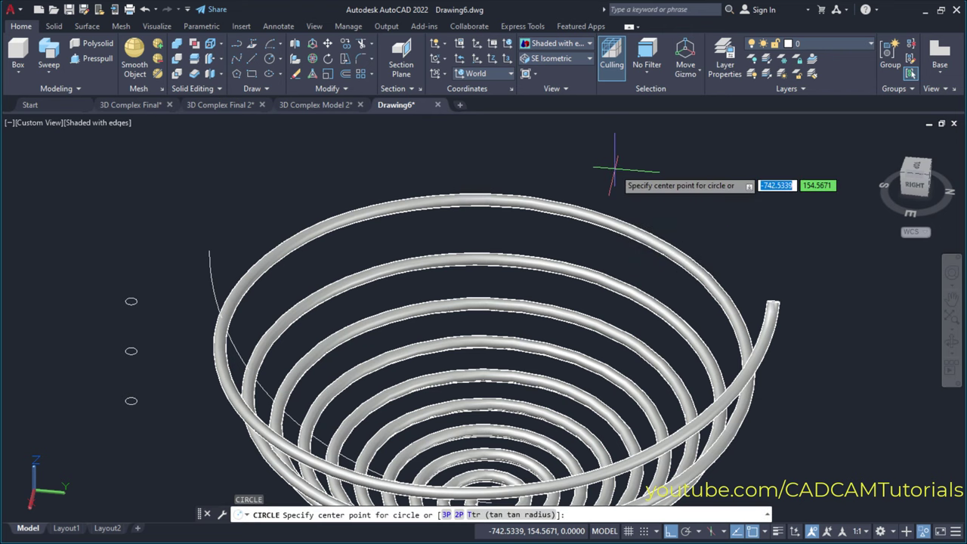
left_click(491, 276)
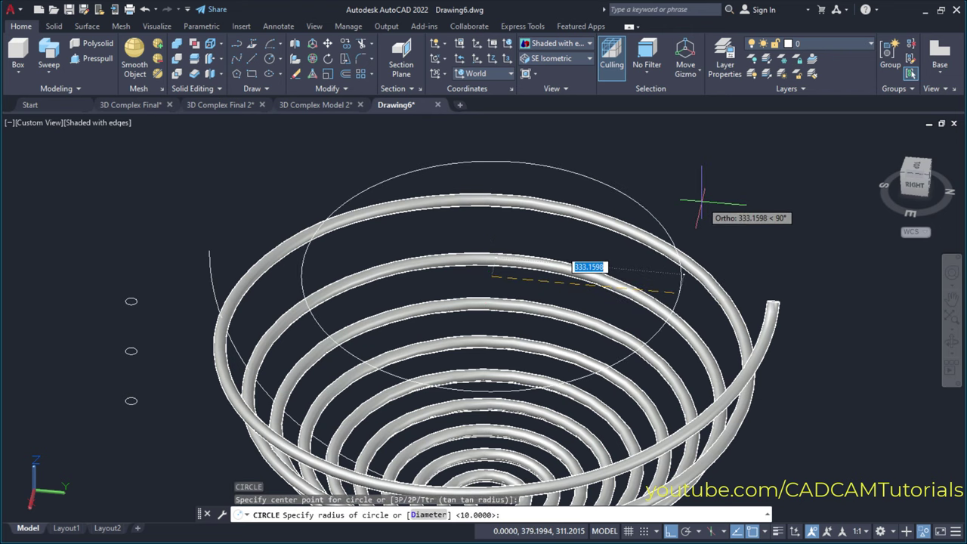
type("500")
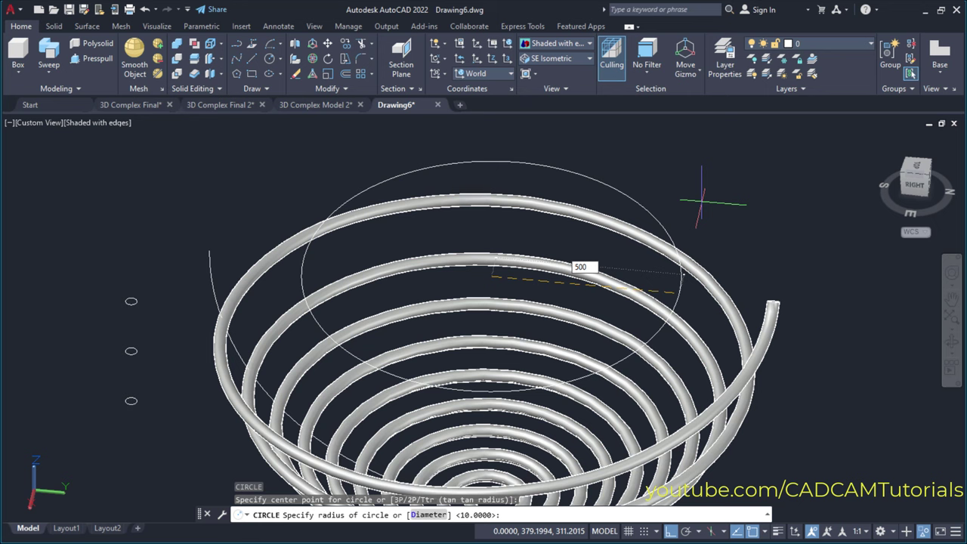
key("Return")
scroll(492, 230, "down", 2)
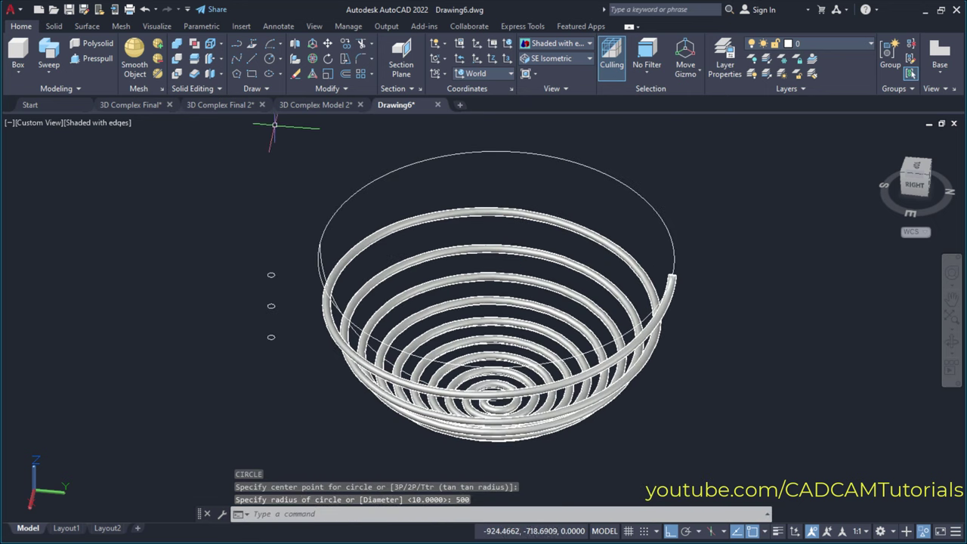
Sweep the topmost small circle along the 500-radius circle to form the basket's solid rim.
left_click(48, 55)
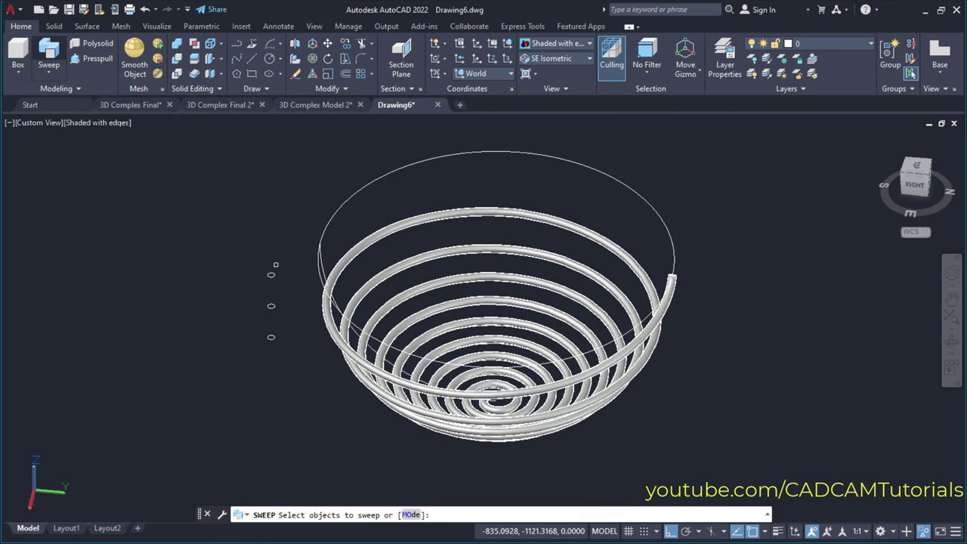
left_click(271, 275)
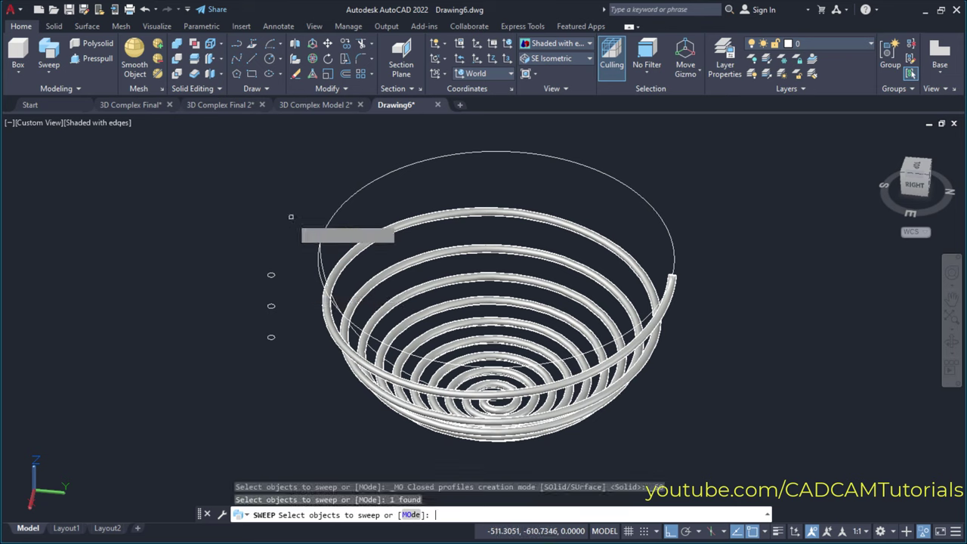
key("Return")
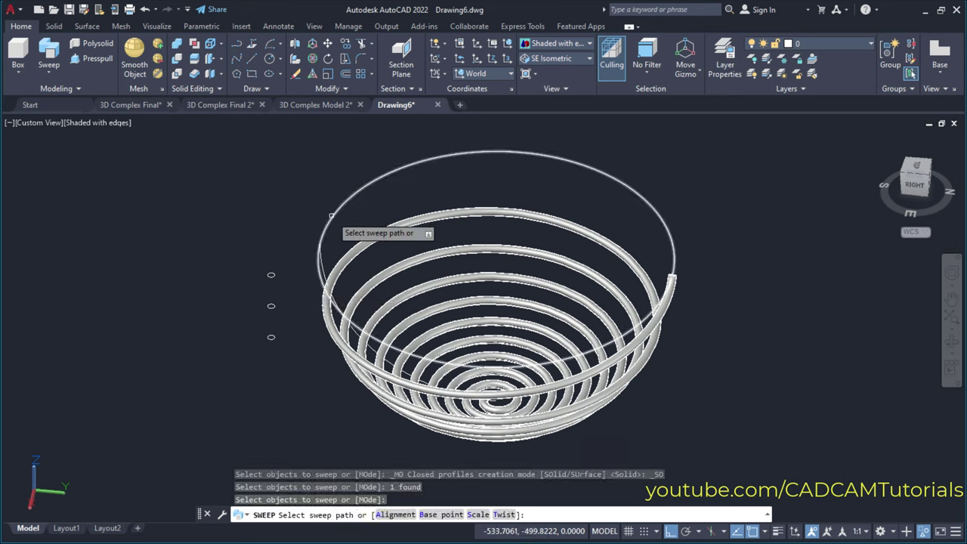
left_click(330, 215)
middle_click_drag(484, 357, 512, 394, "shift")
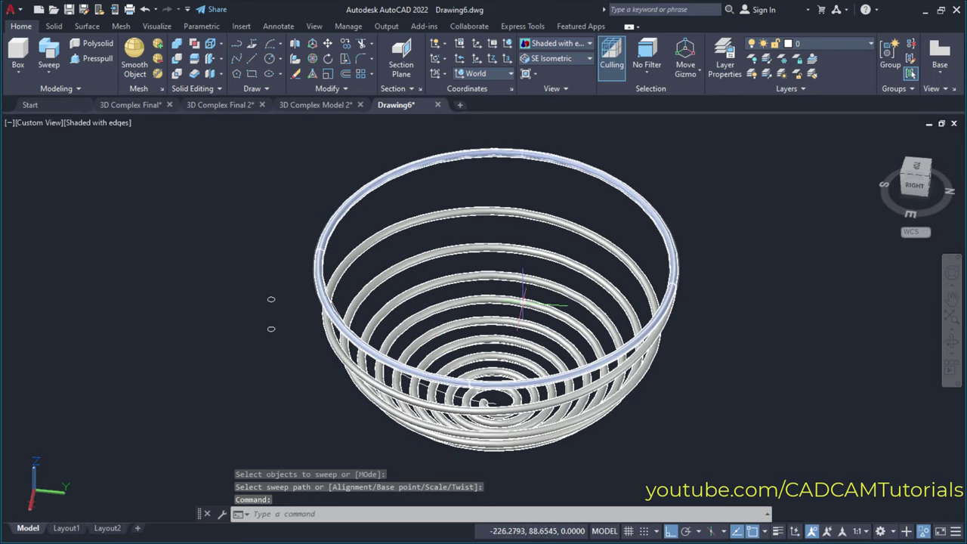
Sweep the upper of the two remaining small circles along the bowl's profile arc to form a solid rib.
left_click(55, 56)
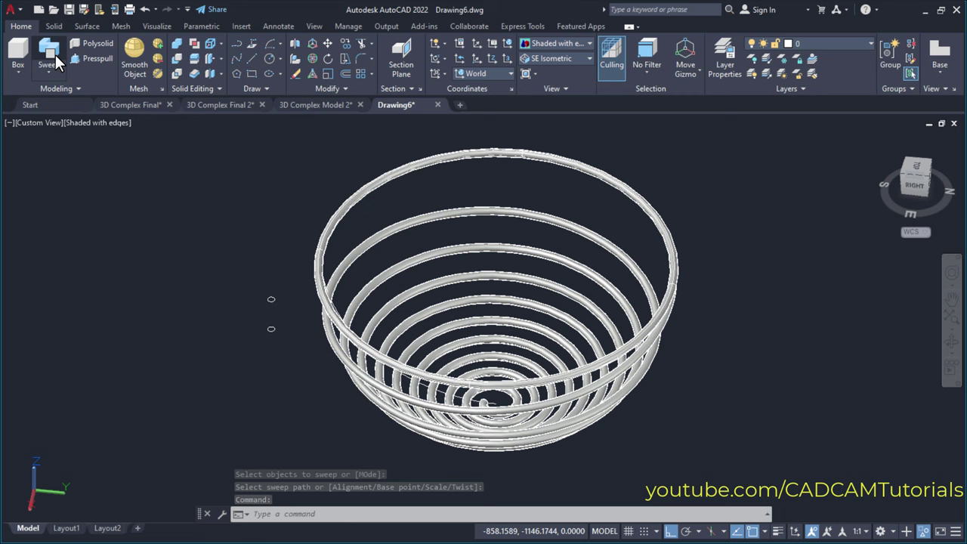
left_click(270, 300)
key("Return")
middle_click_drag(321, 343, 407, 317, "shift")
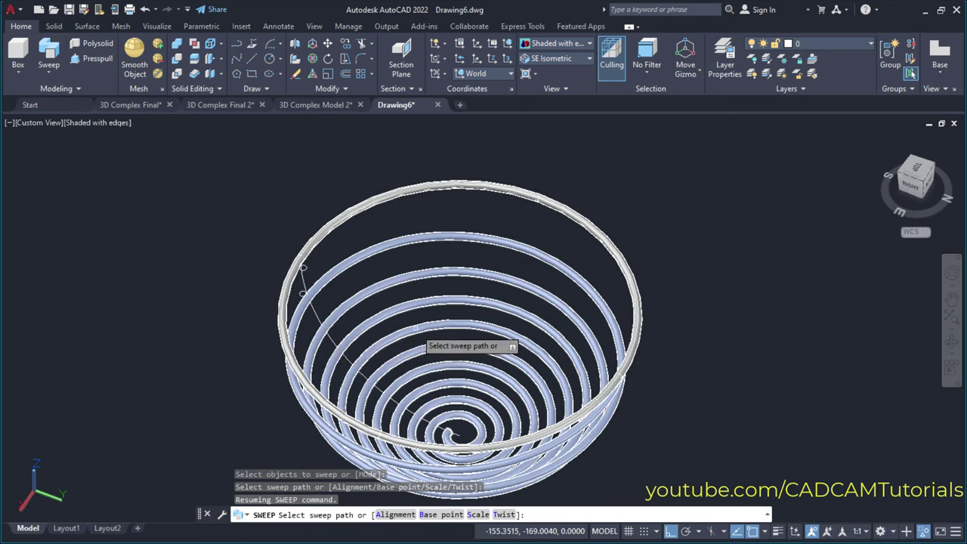
left_click(330, 338)
scroll(330, 338, "down", 3)
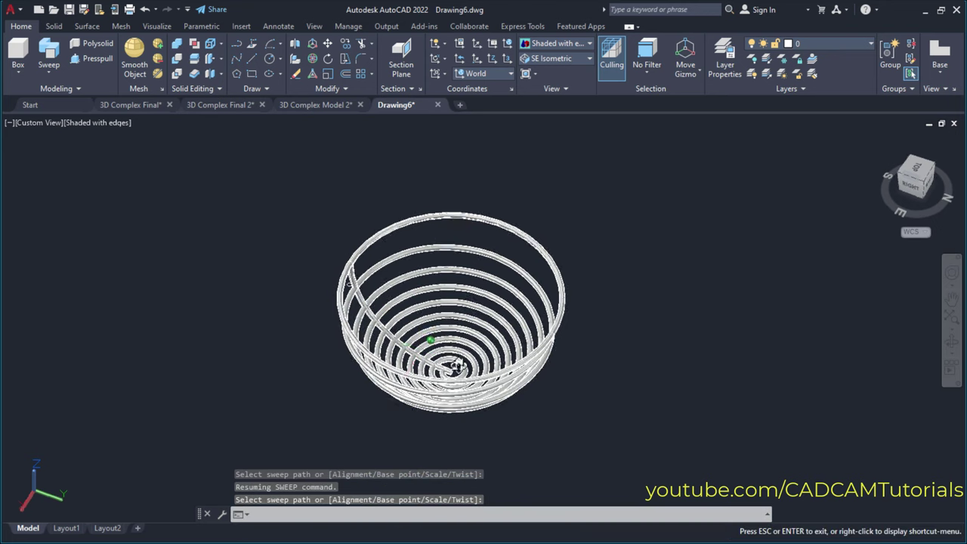
middle_click_drag(330, 338, 306, 316, "shift")
scroll(305, 316, "up", 3)
middle_click_drag(169, 287, 503, 362, "shift")
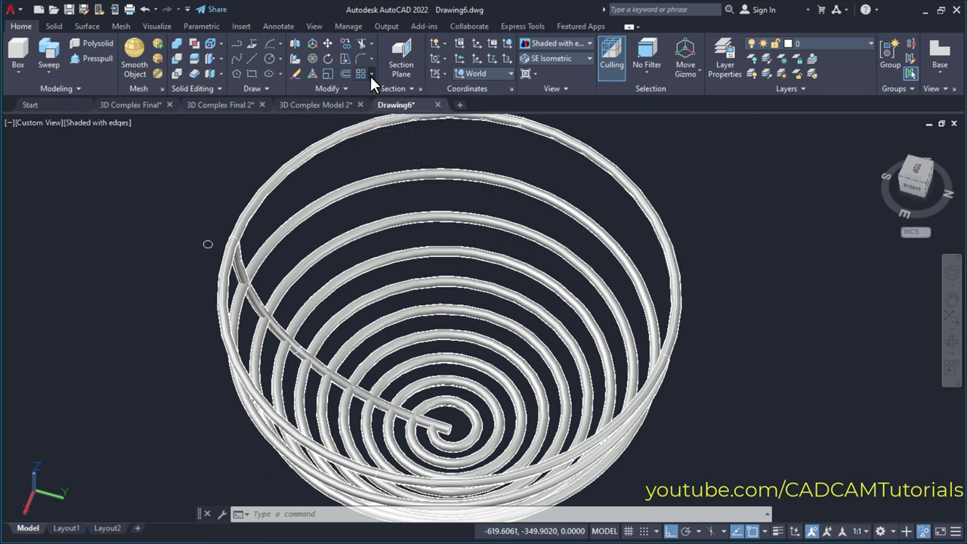
Create a polar array of the curved rib about the centre of the rim circle.
left_click(370, 75)
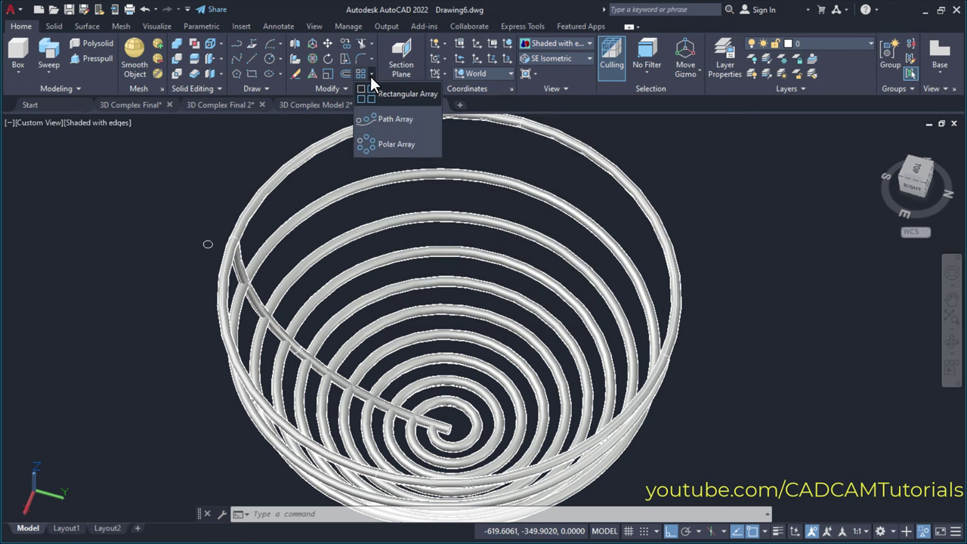
left_click(379, 142)
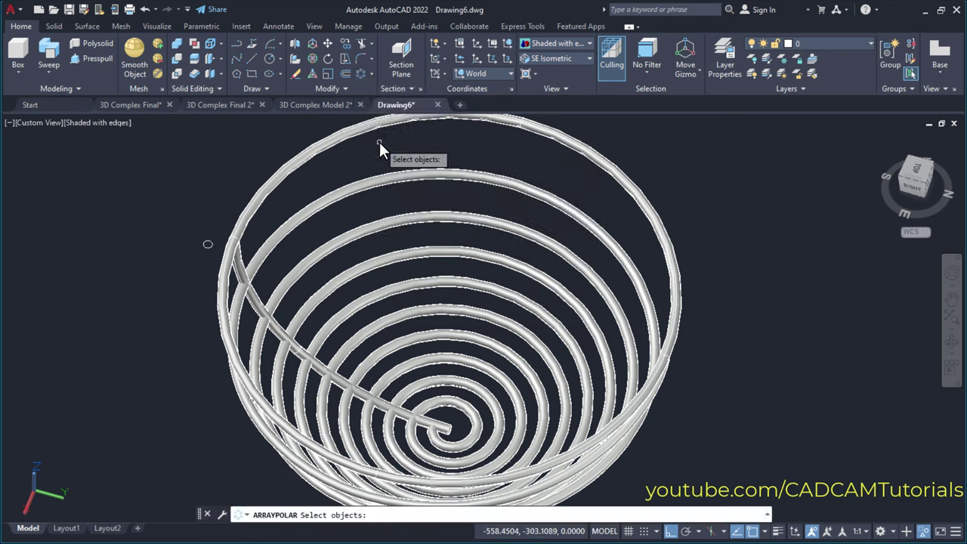
left_click(260, 301)
key("Return")
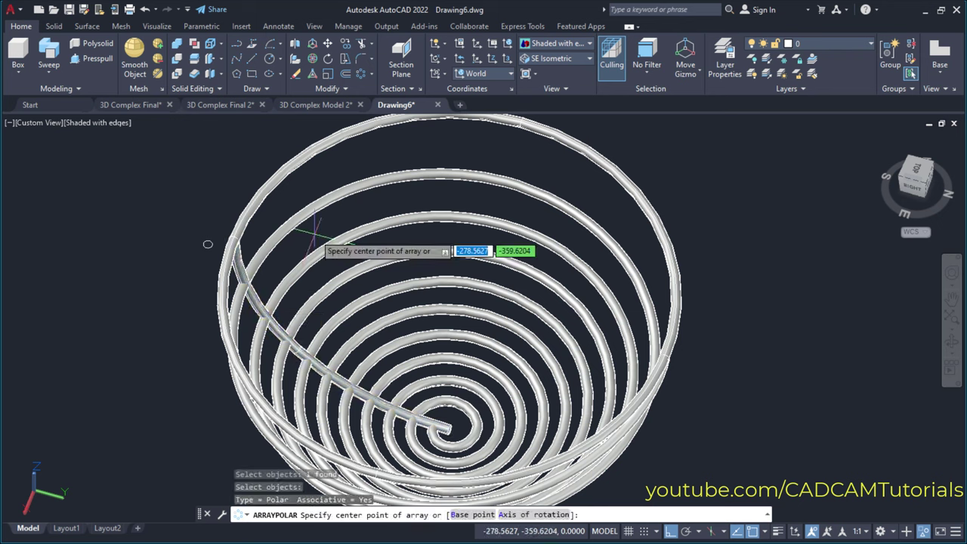
left_click(448, 298)
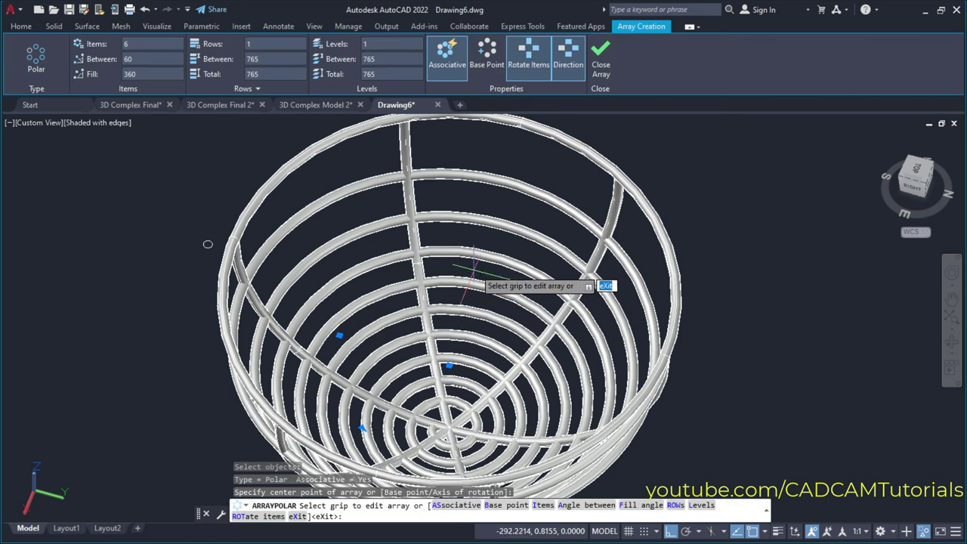
scroll(476, 261, "down", 2)
middle_click_drag(310, 248, 263, 259, "shift")
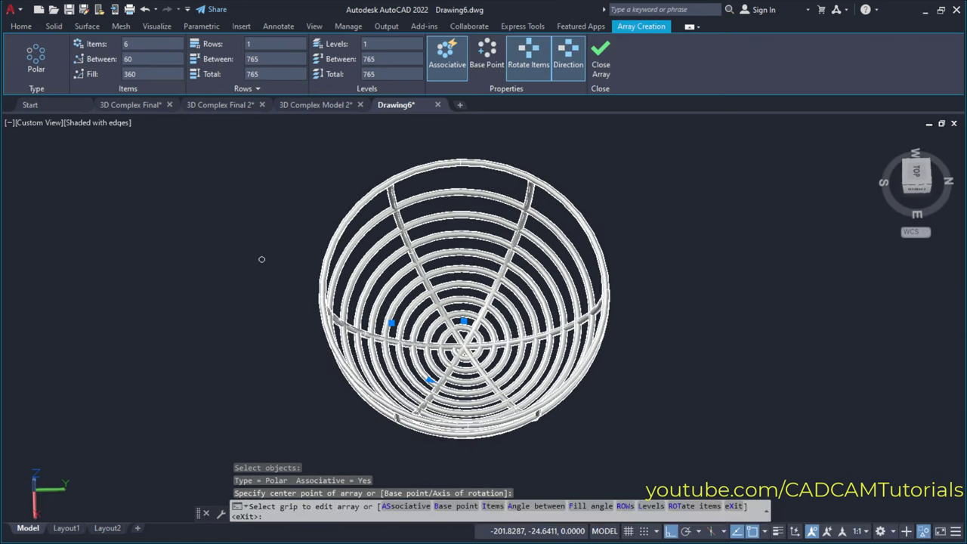
Set the number of items in the rib's polar array to 10.
left_click(135, 44)
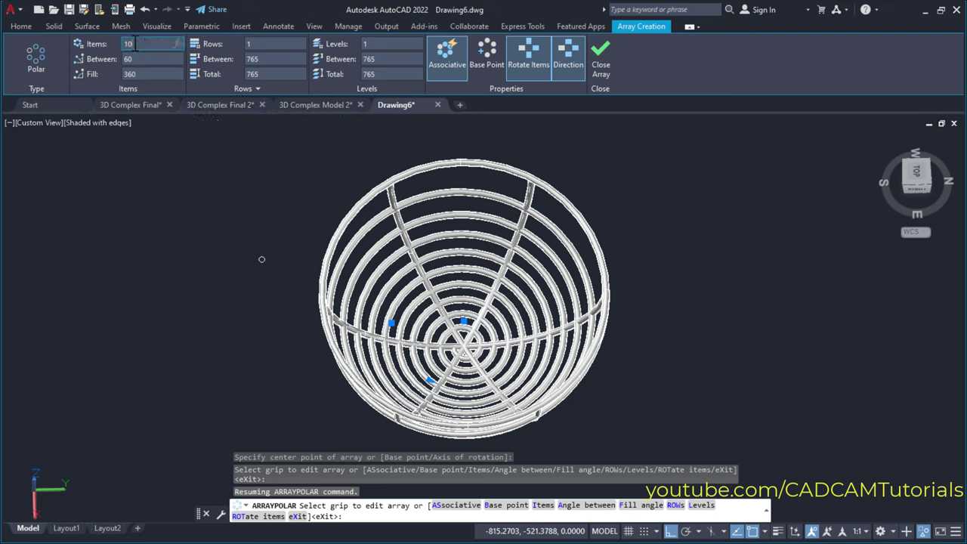
type("10")
key("Return")
middle_click_drag(261, 259, 263, 294, "shift")
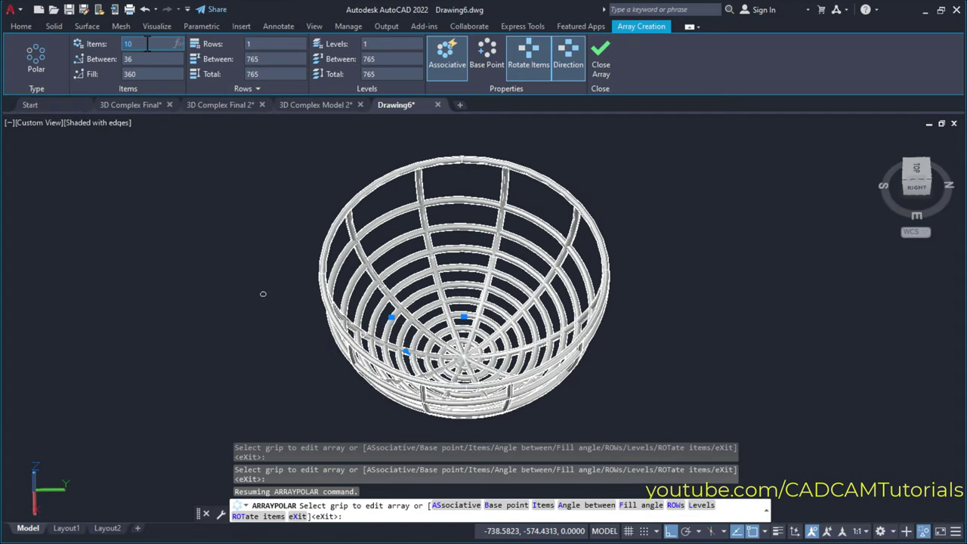
Set the rib array's item count to 100 and finish the array.
key("Return")
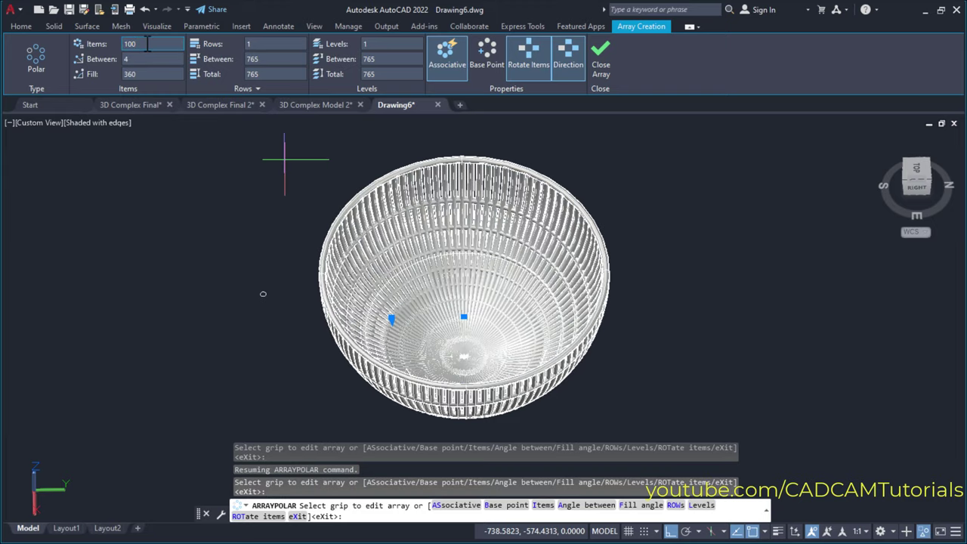
mouse_move(514, 316)
middle_mouse_down("shift")
mouse_move(438, 243)
mouse_move(266, 261)
mouse_move(358, 367)
mouse_move(407, 340)
mouse_move(492, 226)
mouse_move(584, 231)
mouse_move(524, 328)
middle_mouse_up("shift")
key("Return")
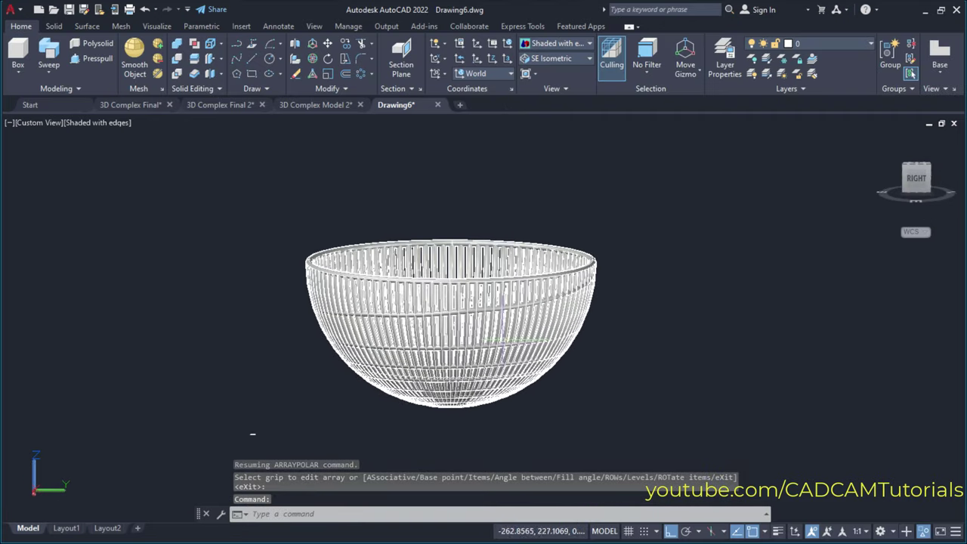
scroll(524, 328, "up", 3)
scroll(337, 347, "down", 4)
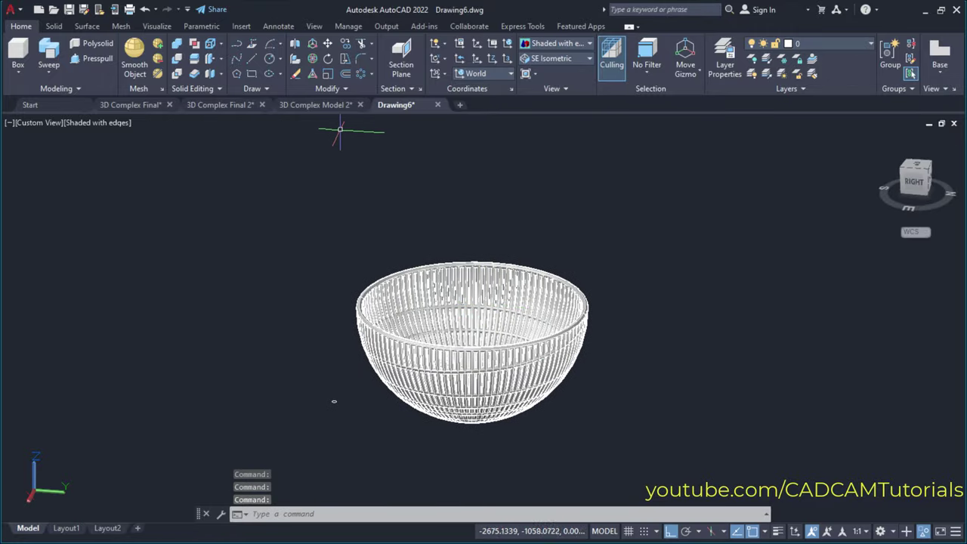
Switch to the 3D Complex Model 2 drawing and end object isolation to show its hidden objects.
left_click(324, 105)
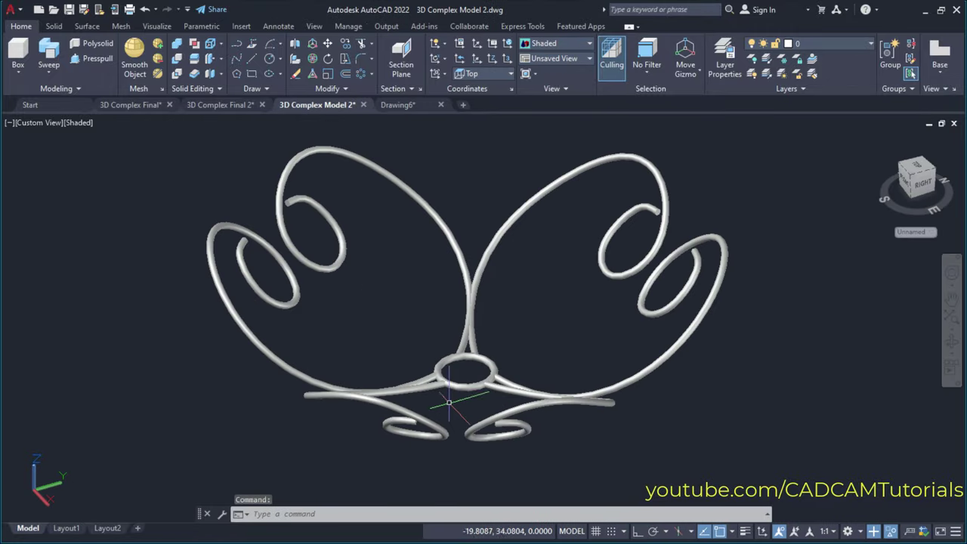
middle_click_drag(436, 429, 476, 405, "shift")
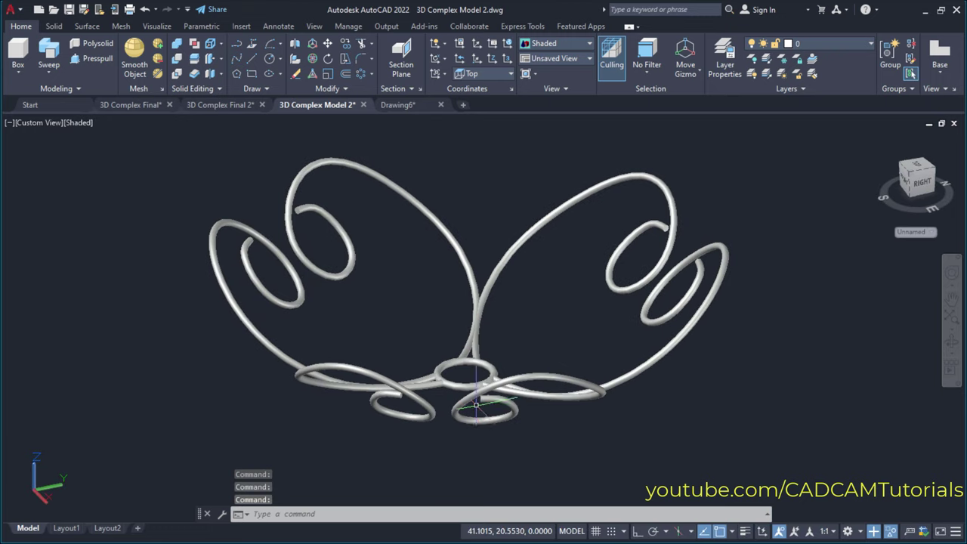
left_click(890, 531)
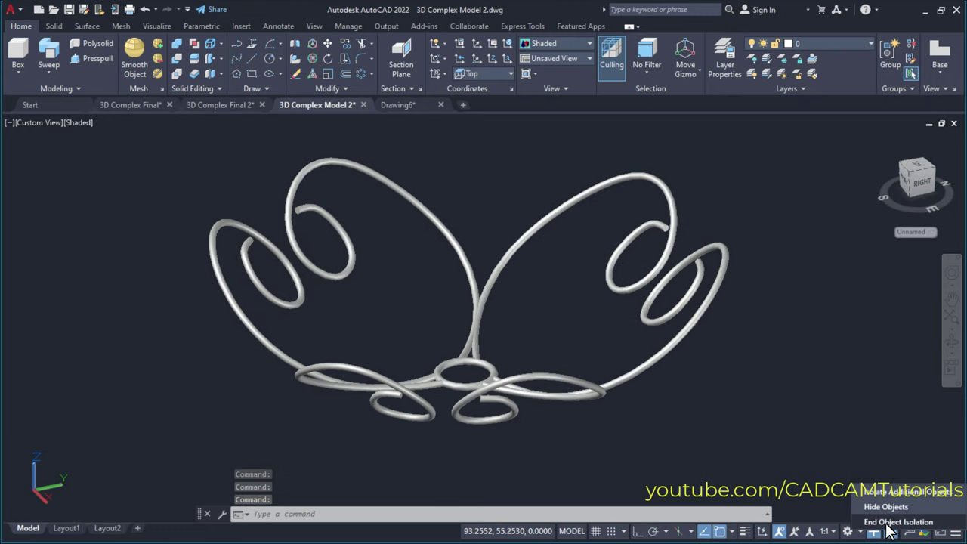
left_click(894, 522)
scroll(514, 361, "down", 2)
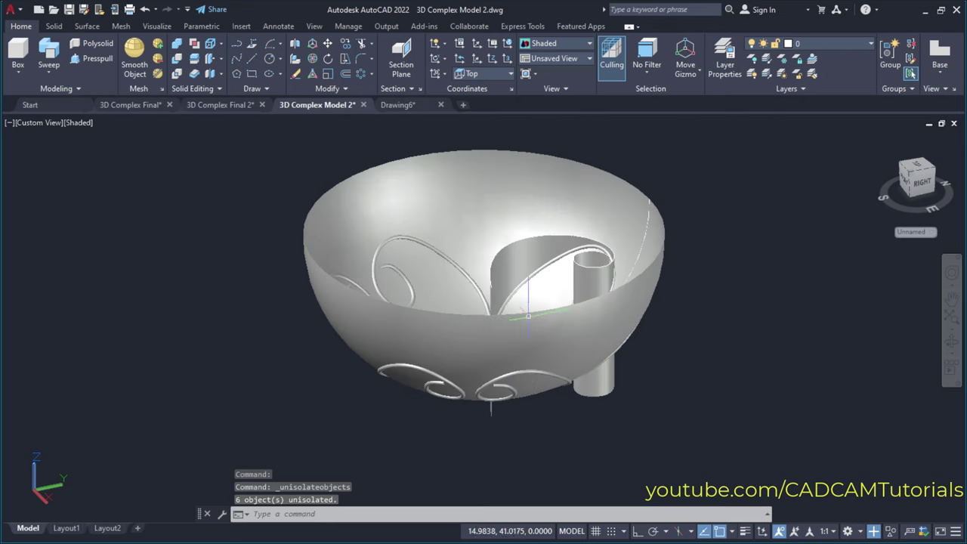
Switch to the Top view and hide the bowl surface and the arrayed scroll-shaped wires, keeping the central ring displayed.
left_click(546, 58)
left_click(539, 73)
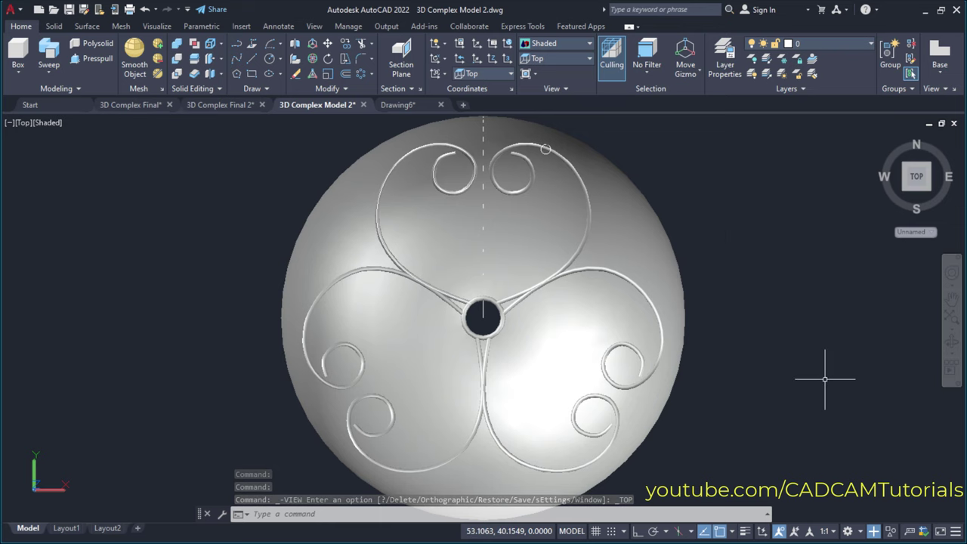
left_click(891, 531)
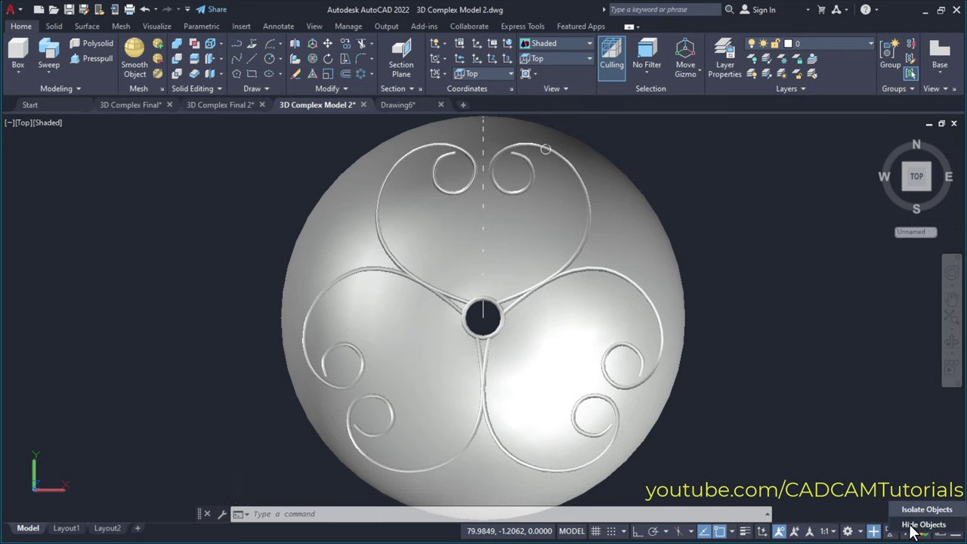
left_click(923, 522)
left_click(655, 228)
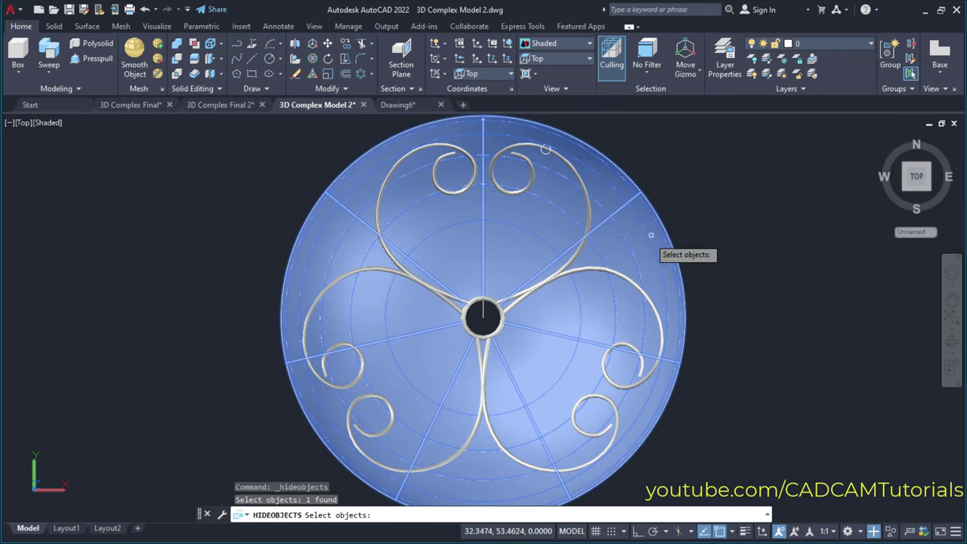
left_click(585, 268)
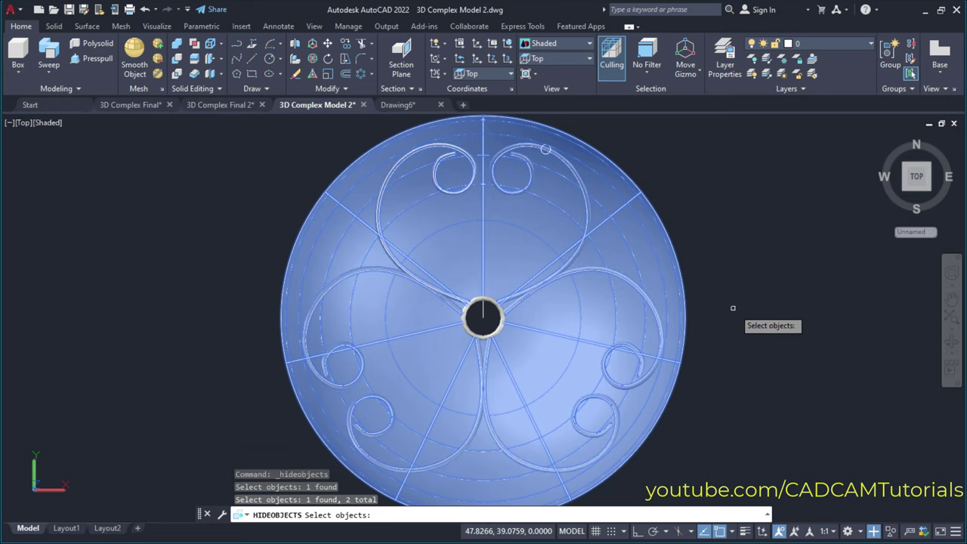
key("Return")
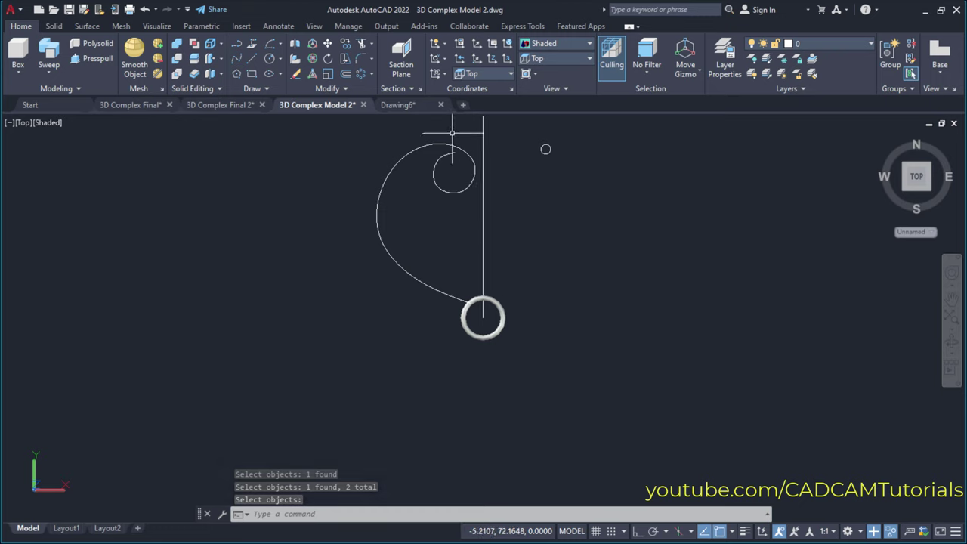
key("Escape")
key("Escape")
middle_click_drag(412, 310, 552, 290, "shift")
scroll(552, 291, "down", 2)
scroll(568, 295, "up", 2)
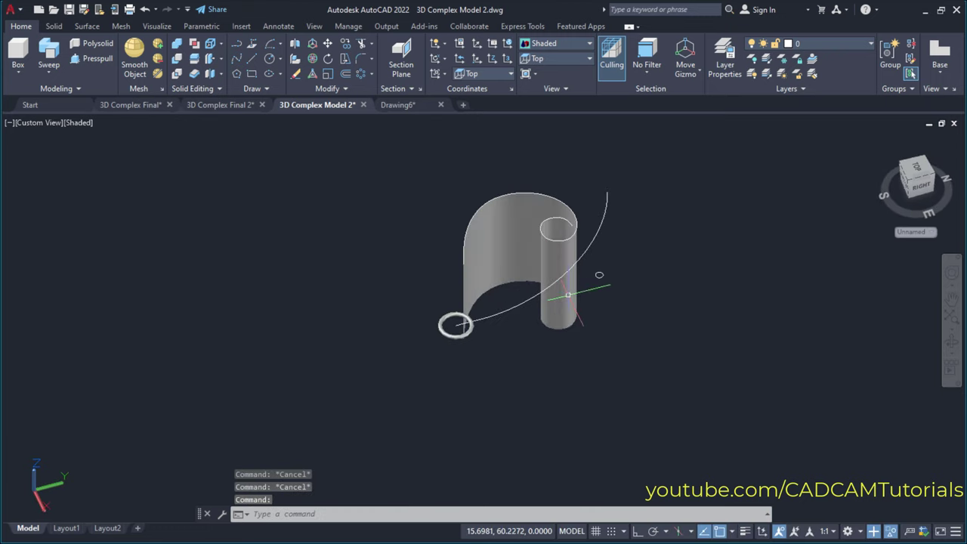